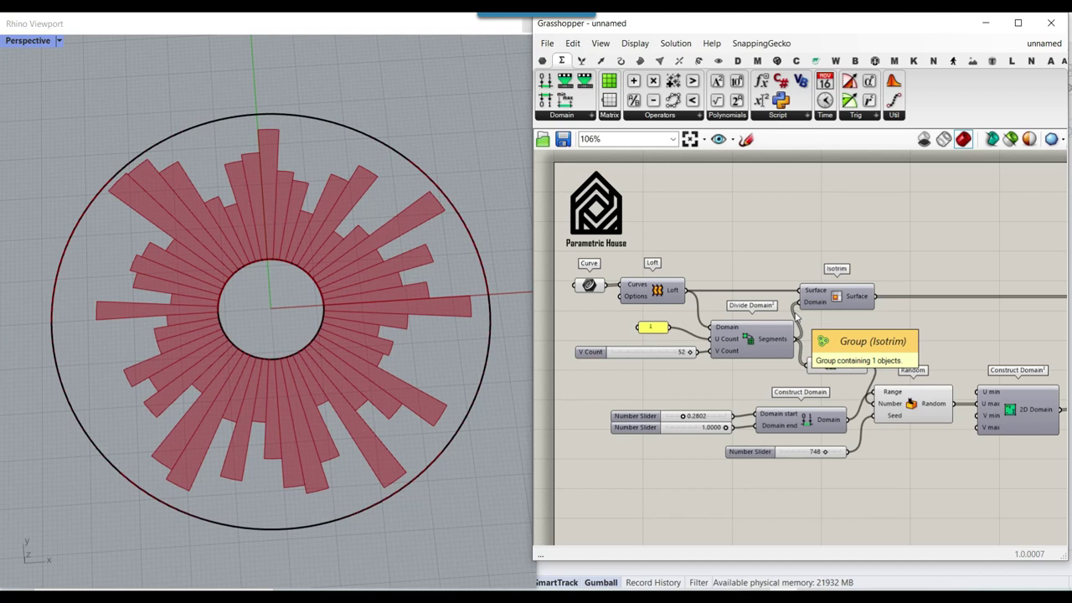
Step: Examine the finished radial bar pattern between the two circles and the component chain that generates it
mouse_move(268, 377)
right_mouse_down()
mouse_move(311, 376)
mouse_move(288, 417)
mouse_move(279, 365)
right_mouse_up()
scroll(281, 339, "up", 2)
scroll(283, 338, "down", 2)
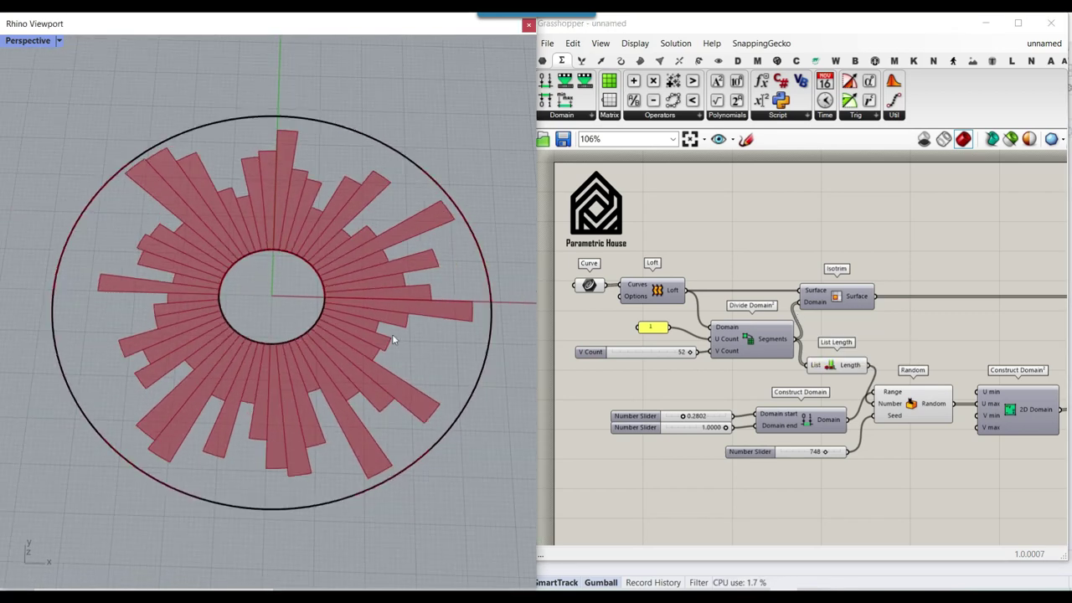
right_click_drag(982, 328, 798, 332)
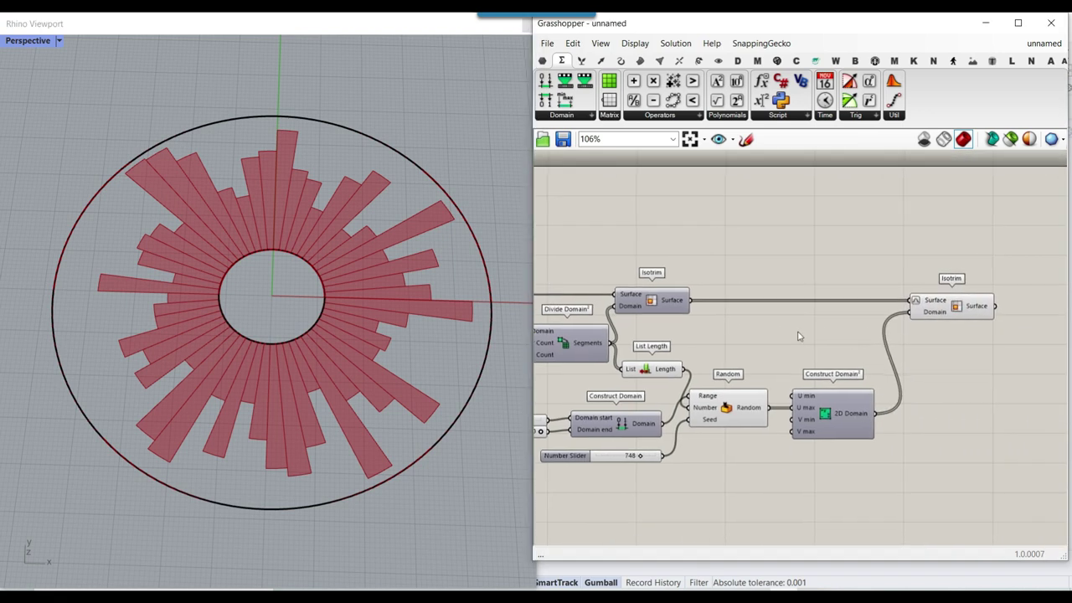
scroll(952, 318, "up", 2)
left_click(949, 309)
left_click(831, 236)
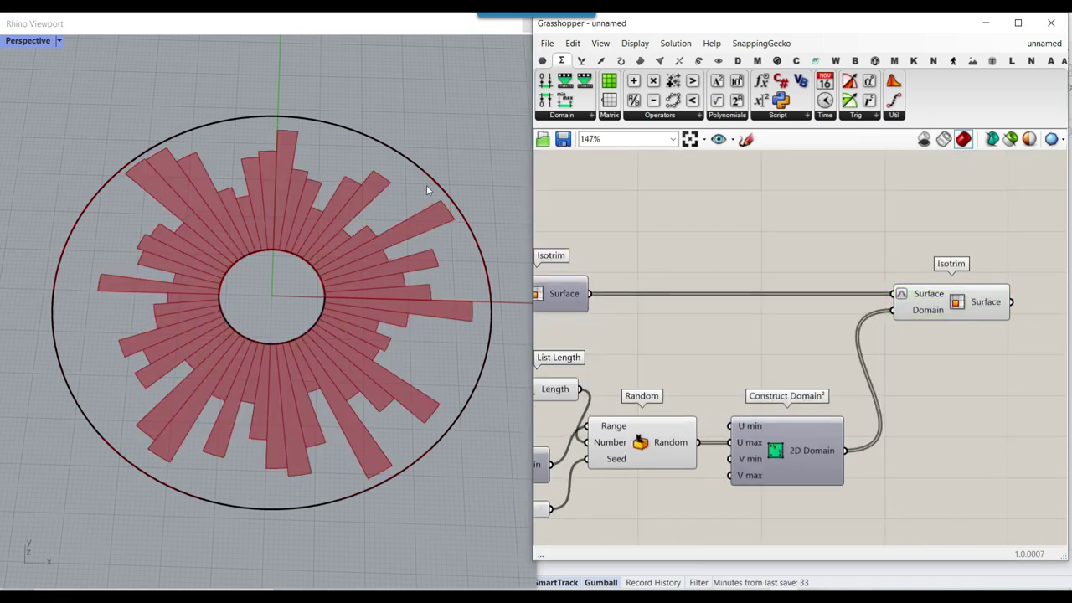
right_click_drag(592, 377, 744, 403)
scroll(560, 369, "up", 2)
Step: Set the seed slider feeding the Random component to 488
mouse_move(763, 345)
left_mouse_down()
mouse_move(641, 345)
mouse_move(775, 347)
left_mouse_up()
right_click_drag(894, 396, 644, 390)
right_click_drag(843, 400, 775, 295)
left_click_drag(705, 425, 671, 424)
Step: Set the Construct Domain sliders to 0.1276 for the domain start and 0.7480 for the domain end
right_click_drag(671, 424, 855, 420)
right_click_drag(662, 381, 842, 377)
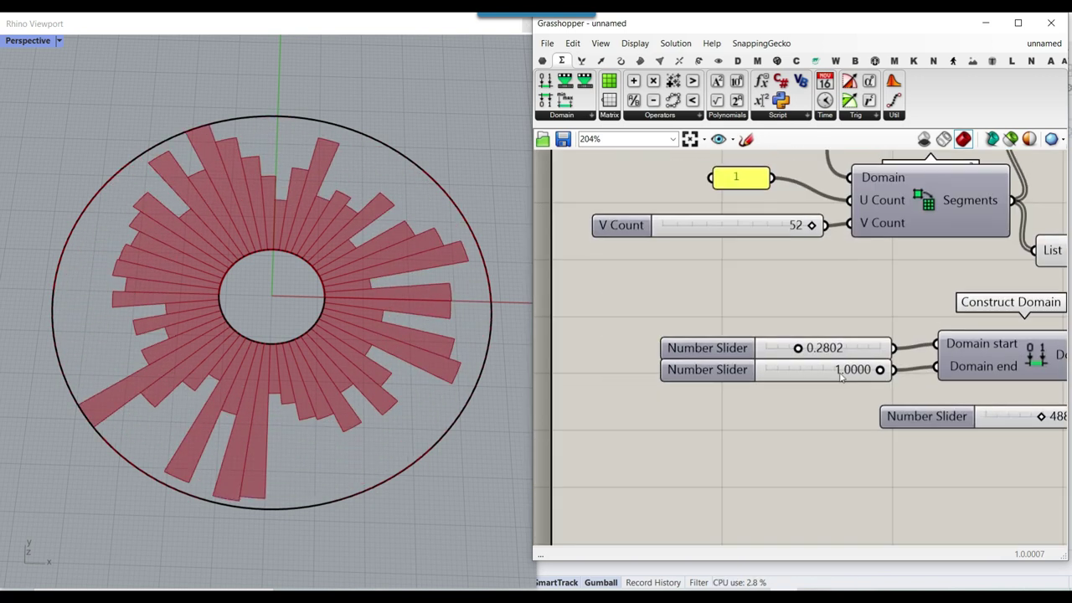
scroll(842, 377, "up", 3)
left_click_drag(803, 349, 778, 353)
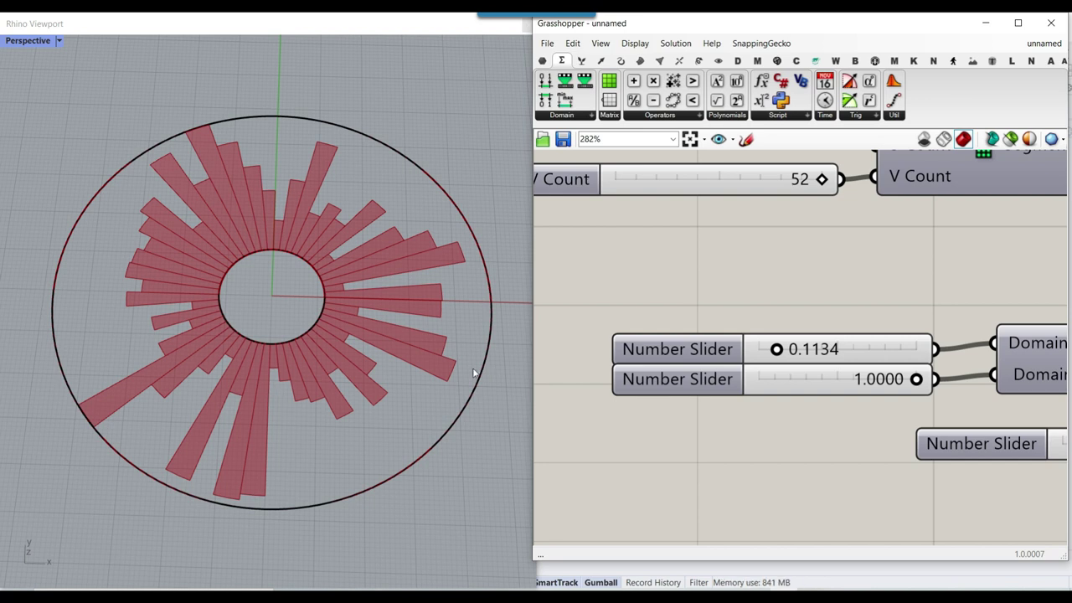
left_click_drag(916, 380, 876, 379)
left_click_drag(776, 350, 781, 355)
Step: Examine the regenerated radial bars and the overall layout of the definition
scroll(810, 377, "down", 4)
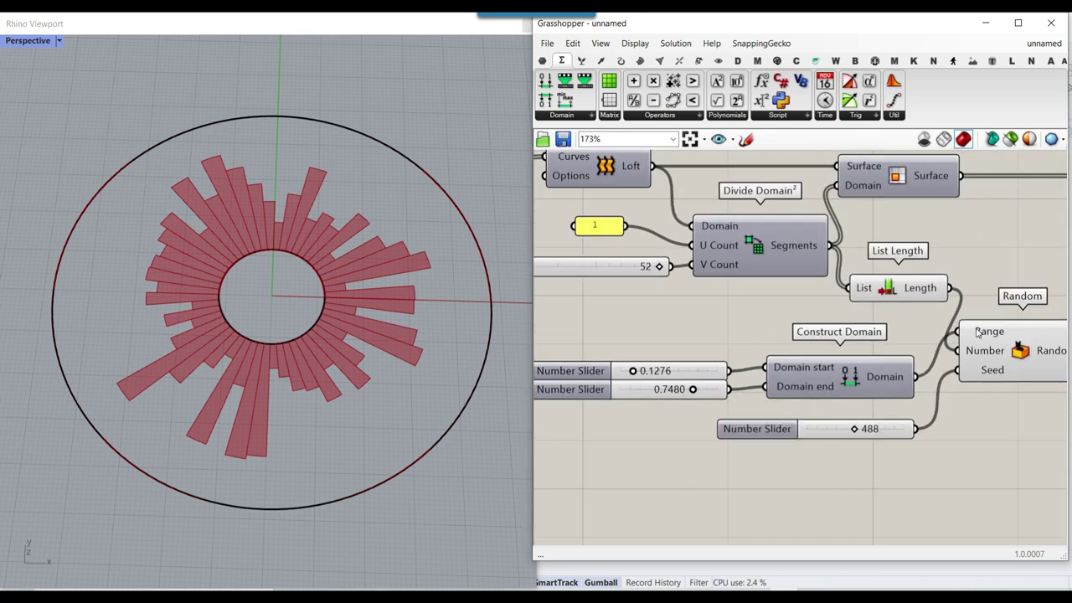
right_click_drag(319, 252, 340, 259)
scroll(297, 324, "up", 2)
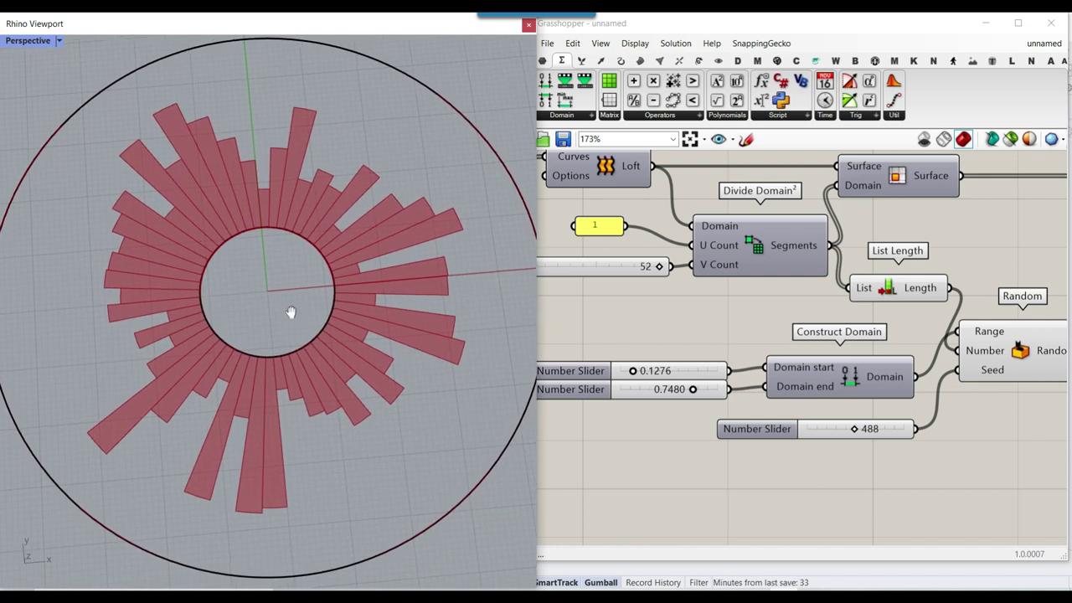
scroll(282, 315, "down", 3)
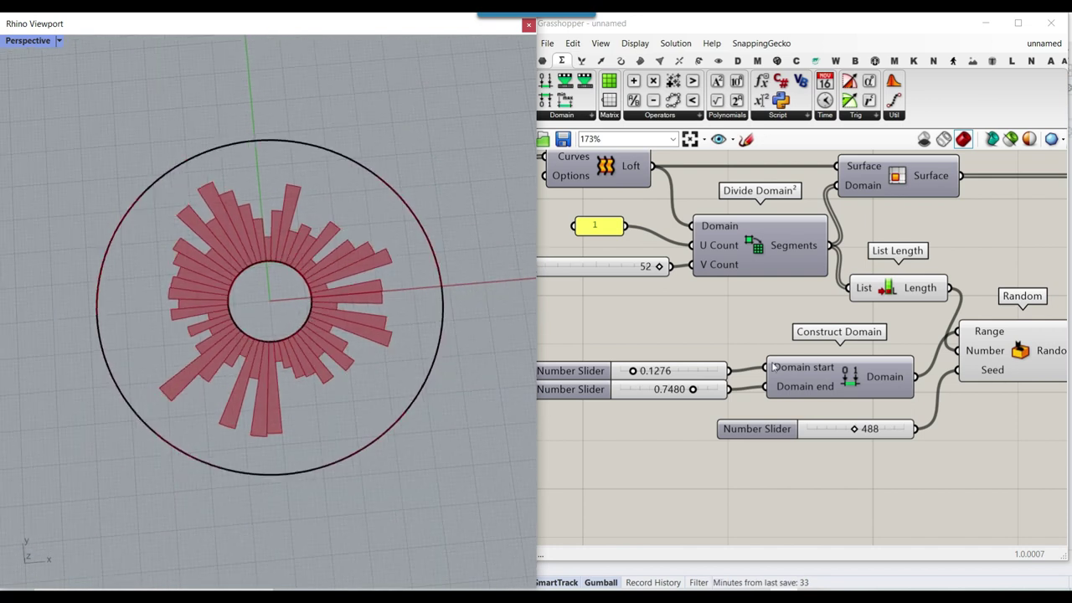
scroll(773, 366, "down", 5)
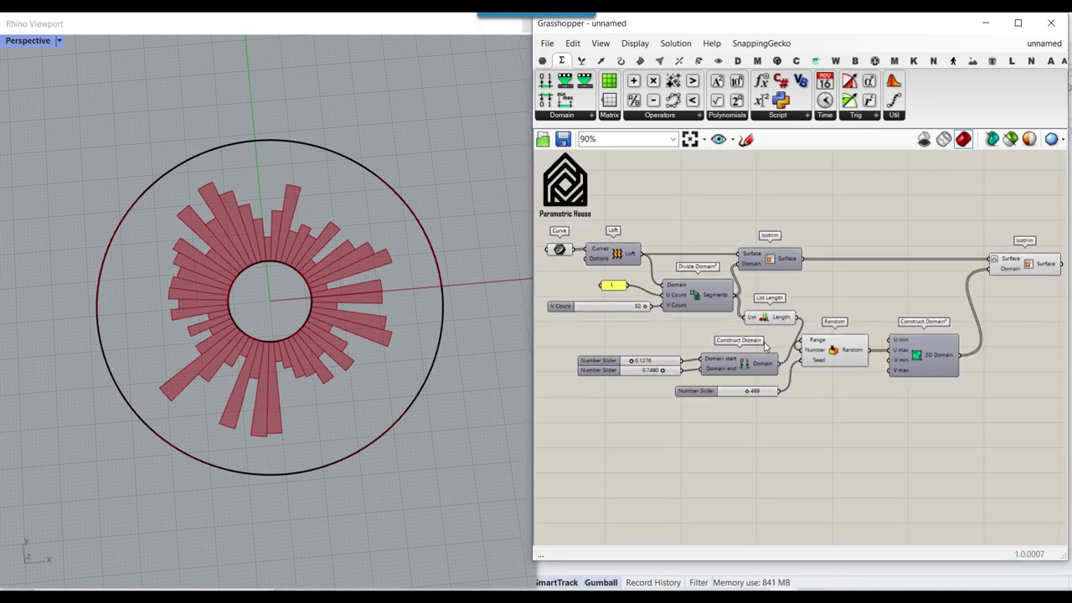
left_click(390, 403)
scroll(393, 402, "up", 3)
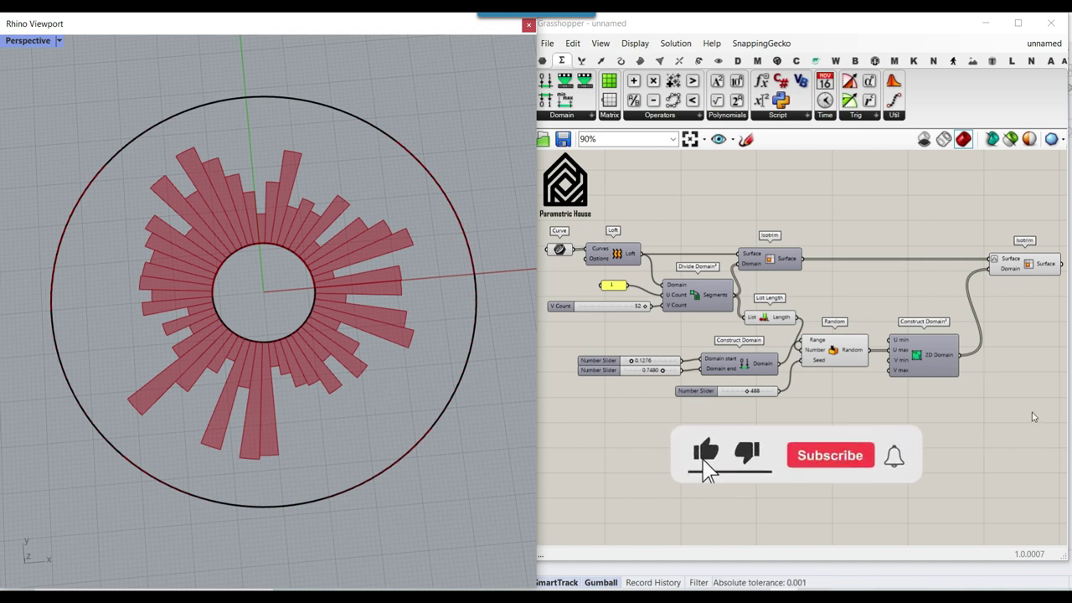
left_click(1004, 427)
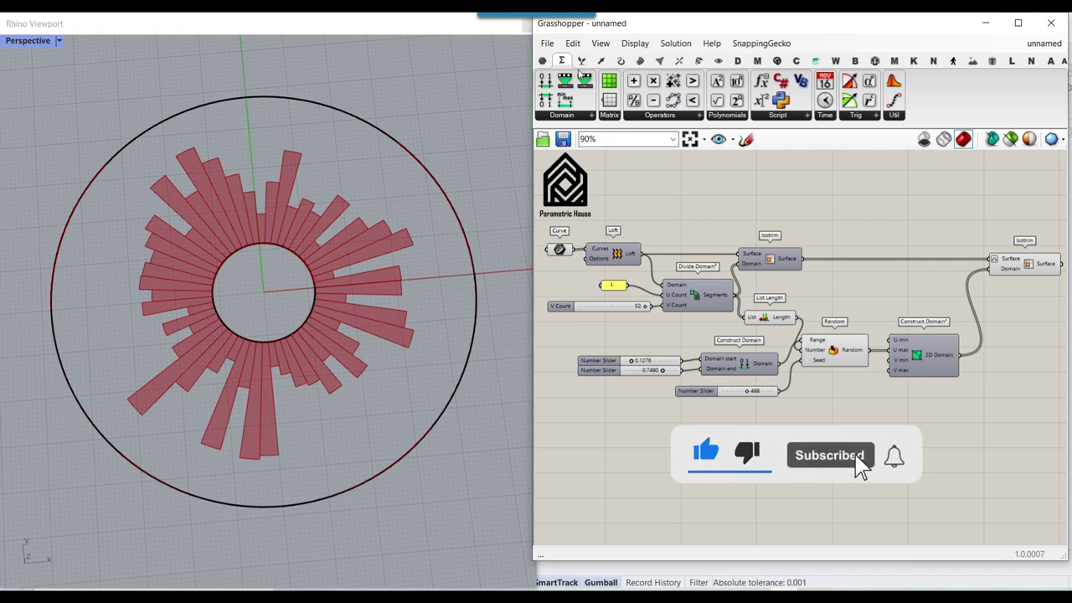
Step: Delete every component of the definition from the canvas and both circles from the Rhino model
left_click_drag(1028, 224, 578, 431)
key("Delete")
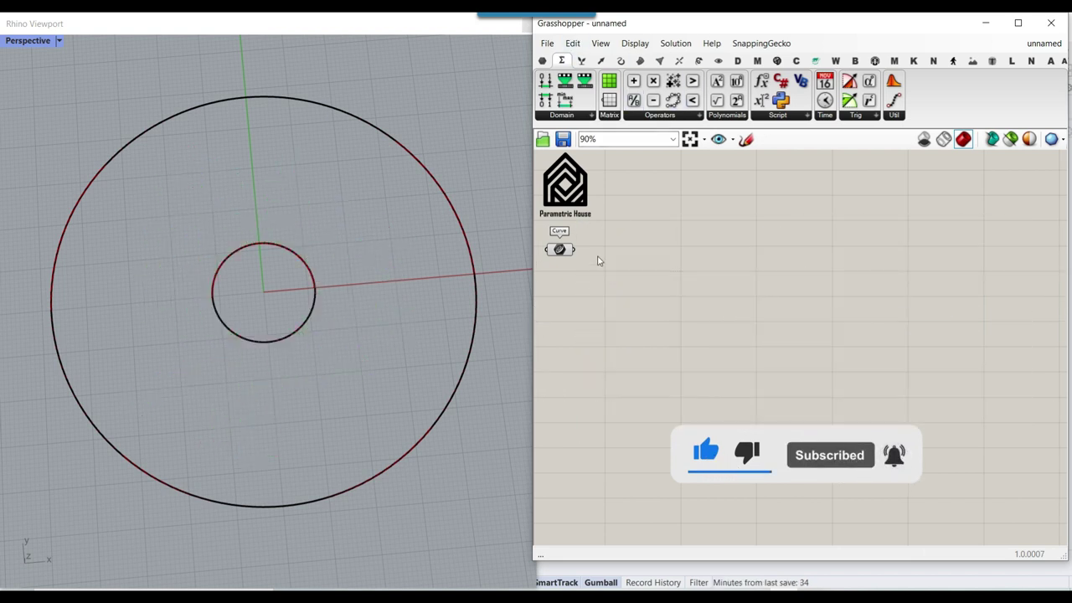
left_click_drag(598, 260, 549, 237)
key("Delete")
left_click_drag(479, 170, 206, 329)
key("Delete")
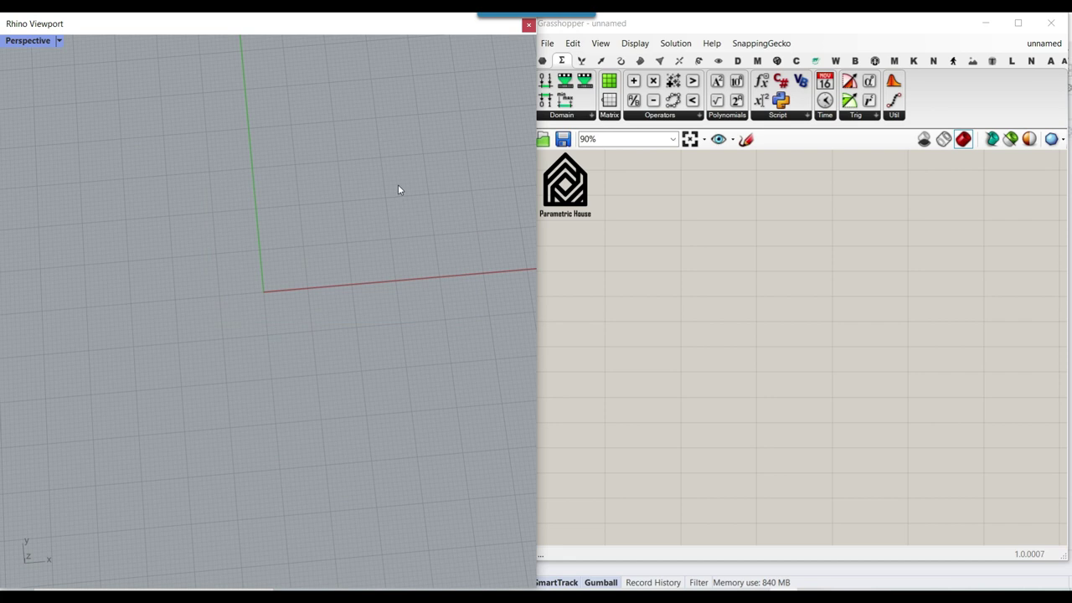
Step: Close the floating viewport and draw a circle centred at the origin with a radius of about 15.8 m
left_click(530, 26)
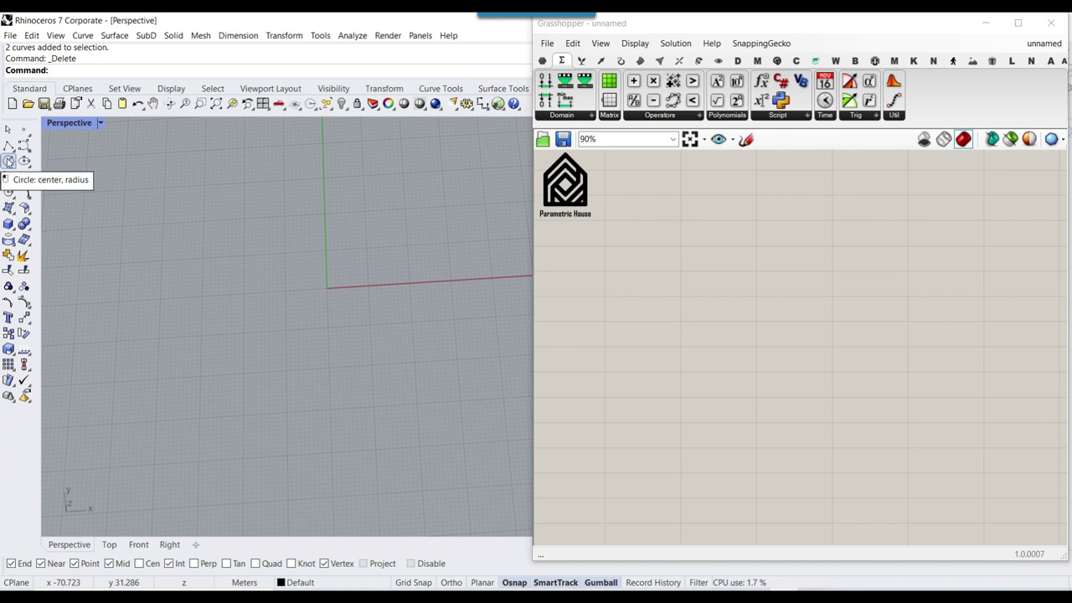
left_click(8, 161)
type("0")
key("Return")
left_click(281, 339)
Step: Draw a larger concentric circle around the first one, also centred at the origin
key("Return")
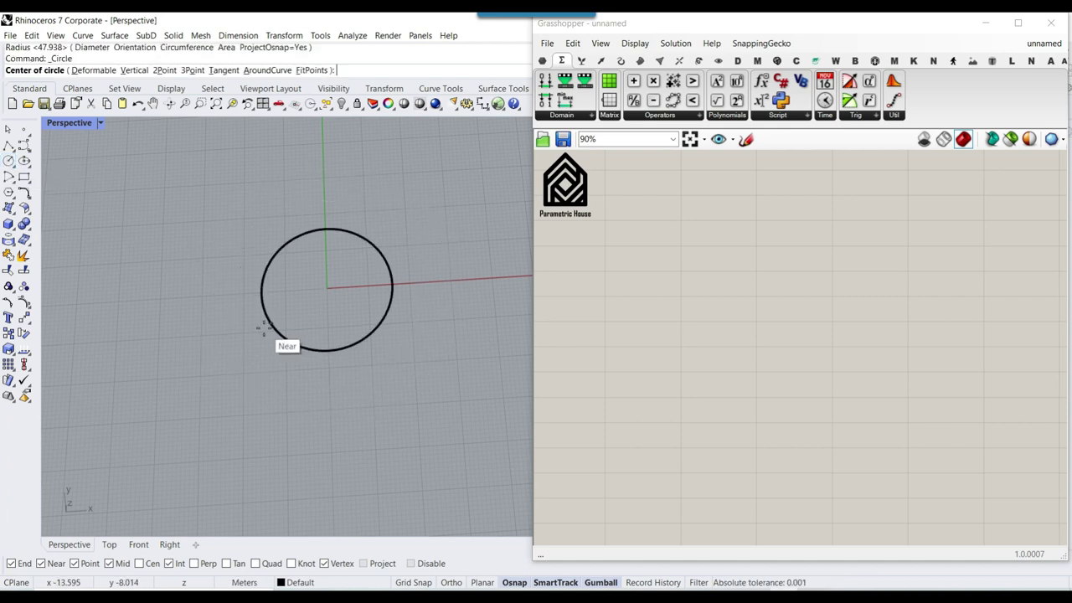
type("0")
key("Return")
left_click(172, 366)
scroll(252, 306, "up", 3)
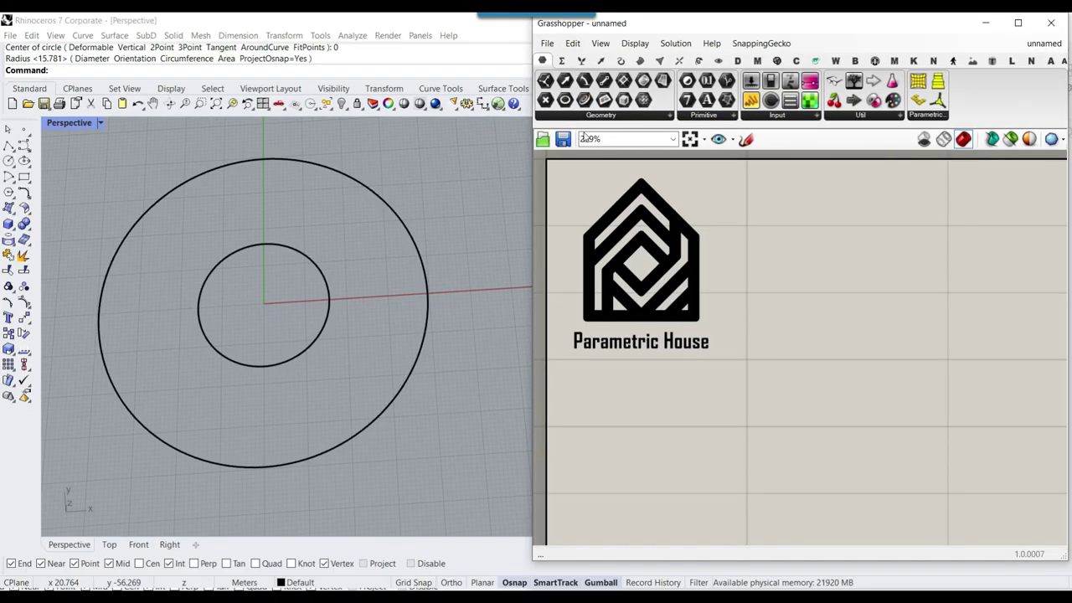
Step: Add a Curve parameter to the empty Grasshopper canvas beside the logo
left_click(569, 90)
left_click_drag(794, 356, 804, 393)
scroll(837, 402, "up", 5)
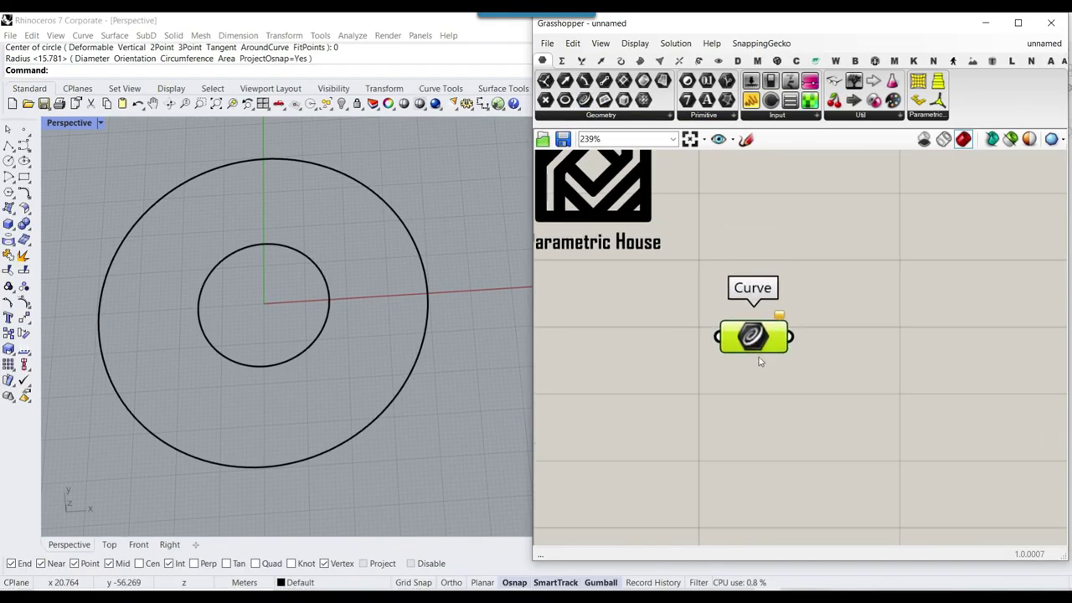
right_click_drag(862, 413, 828, 396)
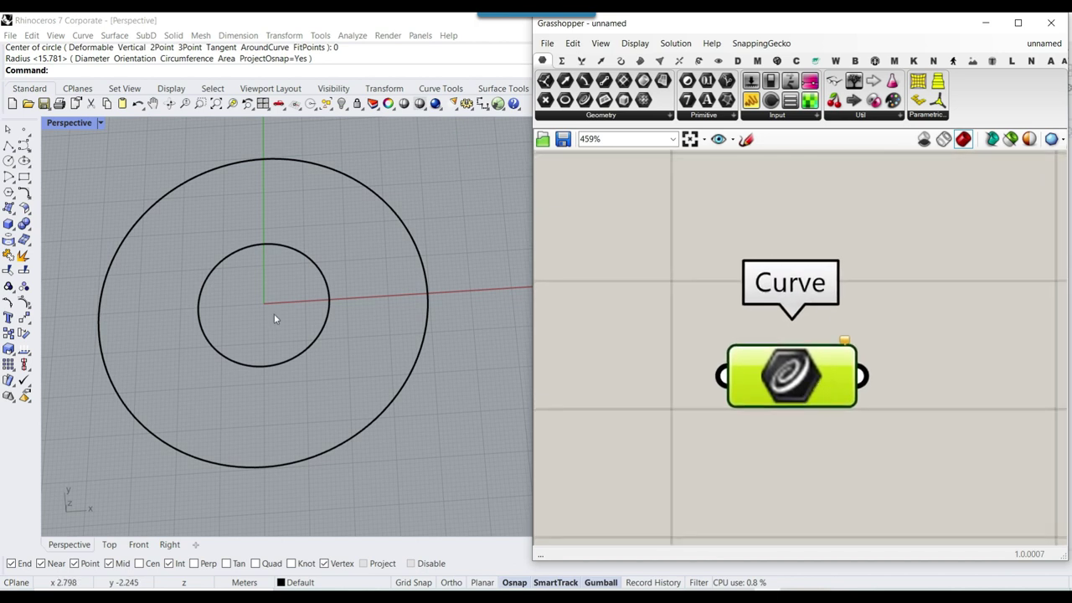
right_click_drag(778, 360, 727, 290)
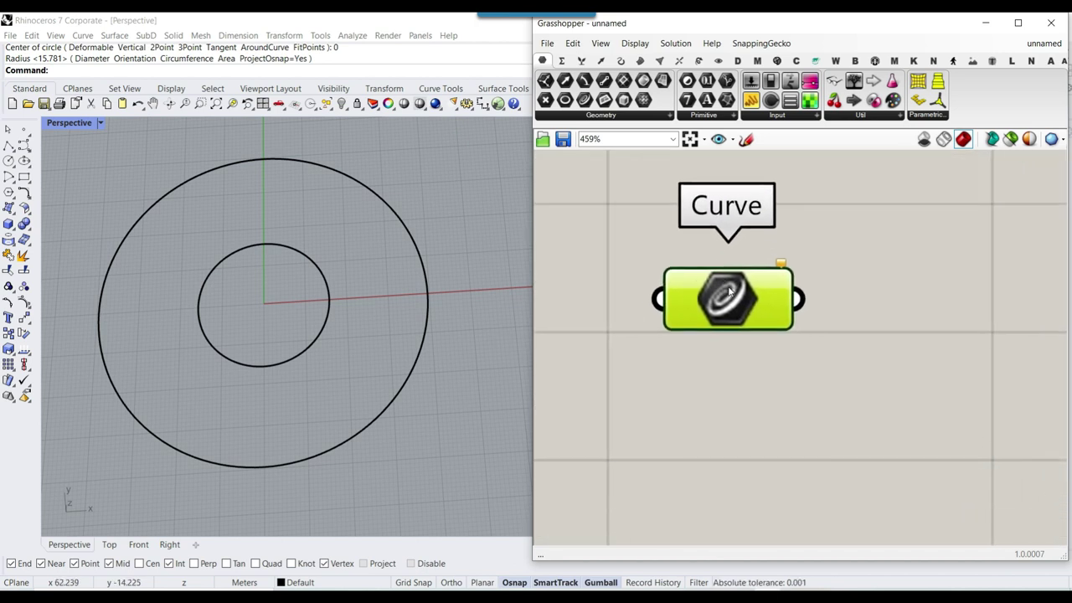
Step: Reference multiple curves in the Curve parameter, choosing the inner circle and the outer circle
right_click(728, 290)
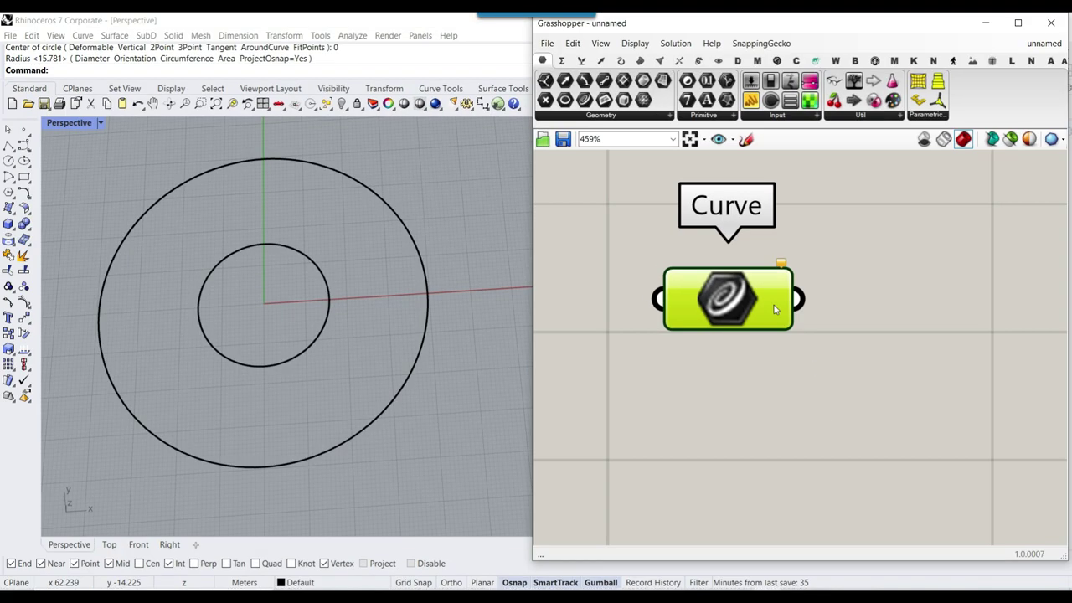
right_click(650, 96)
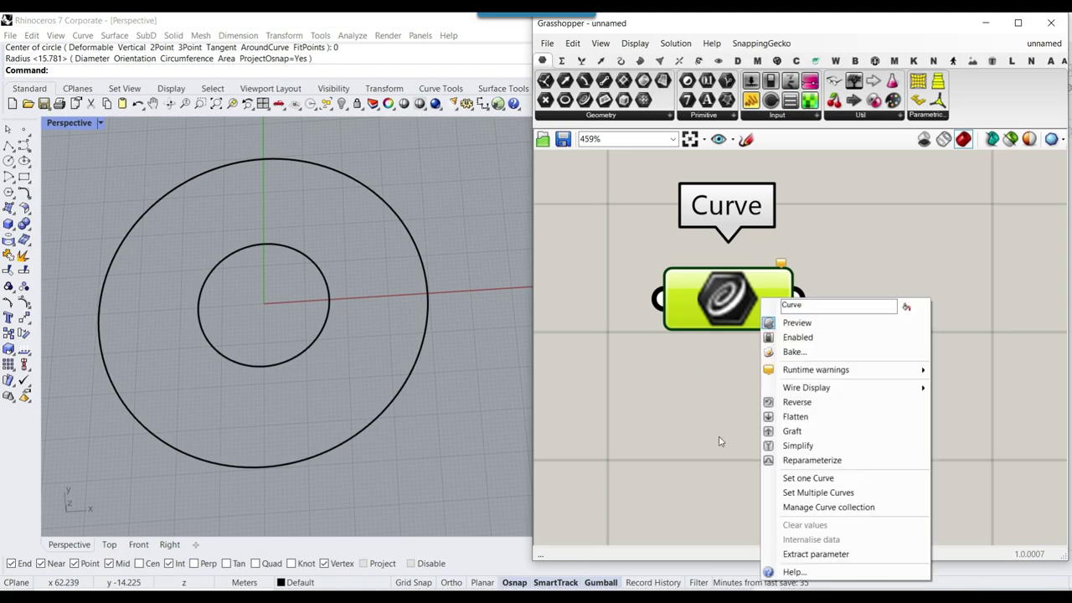
left_click(754, 481)
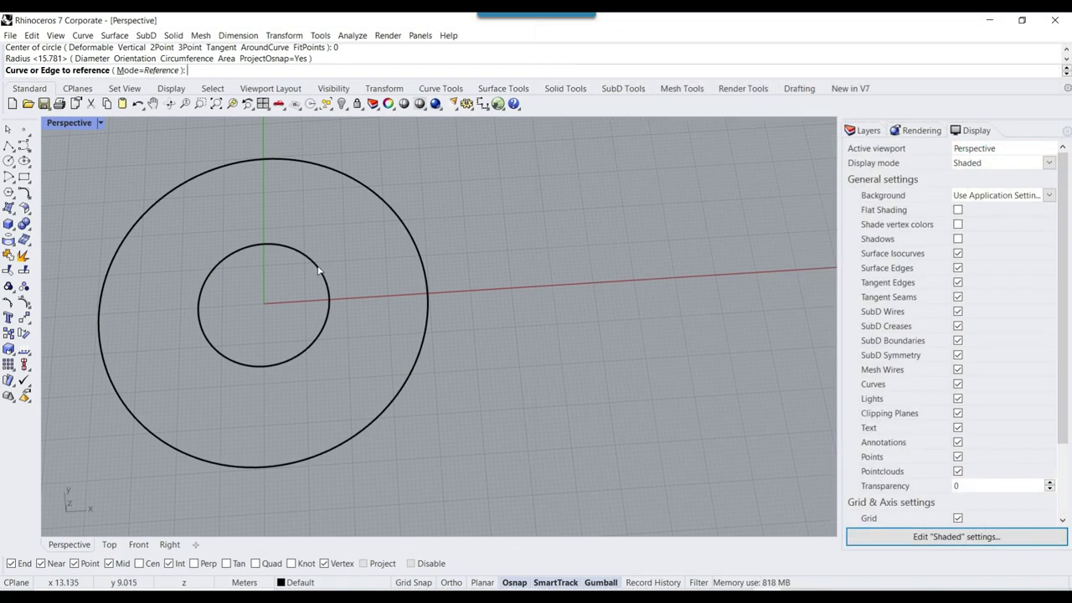
left_click(319, 270)
left_click(396, 216)
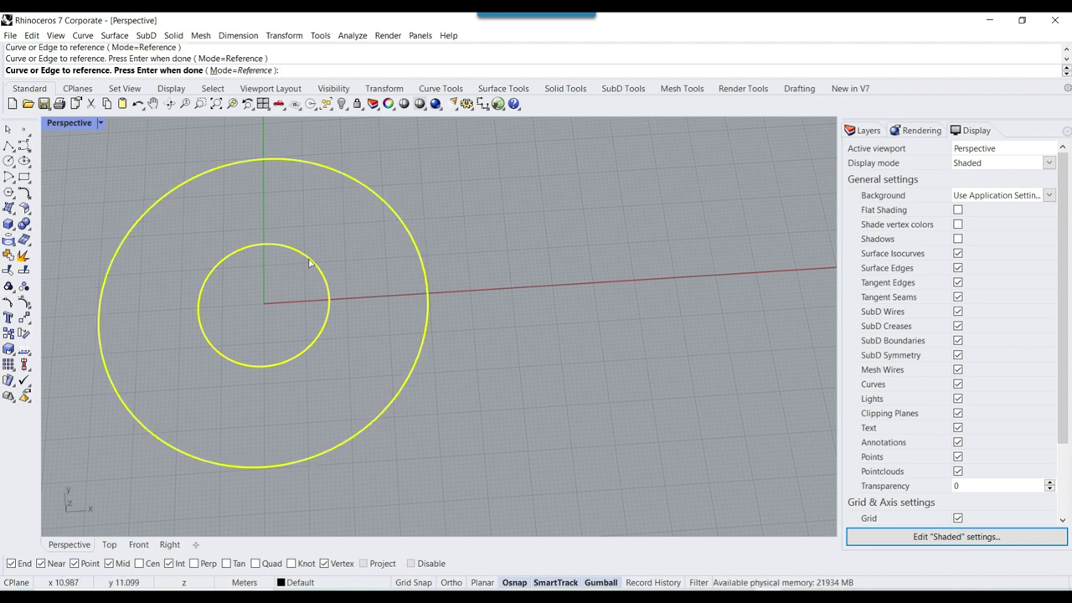
key("Return")
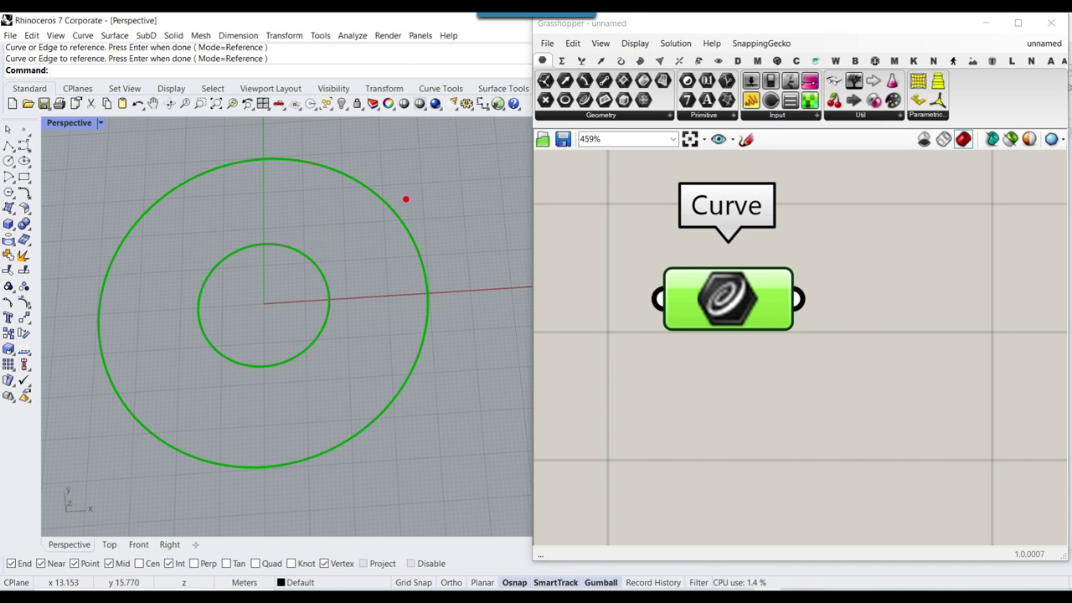
left_click_drag(302, 251, 359, 191)
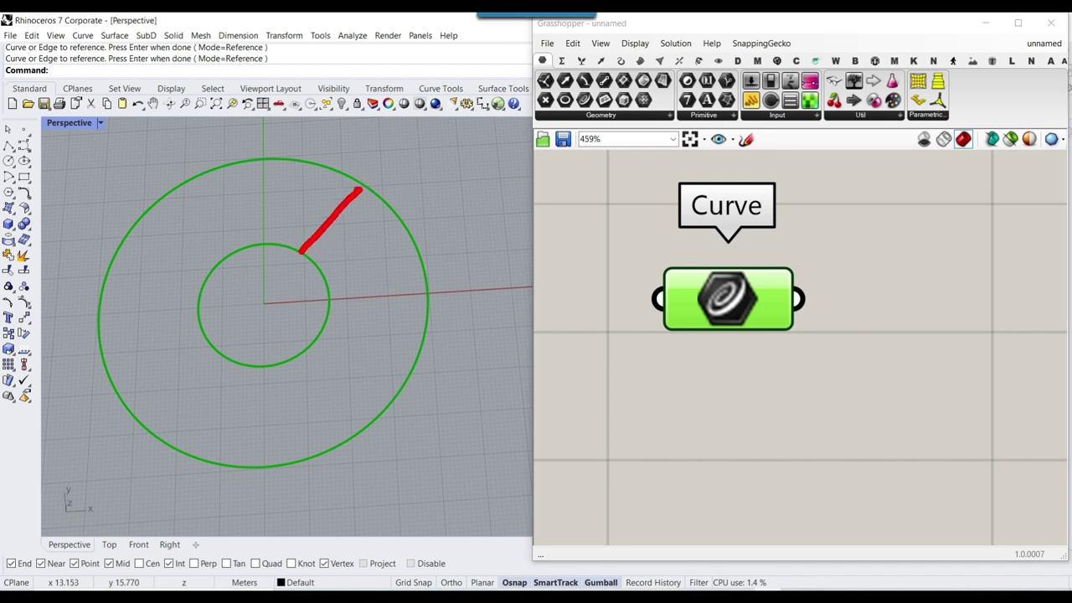
left_click_drag(346, 227, 368, 224)
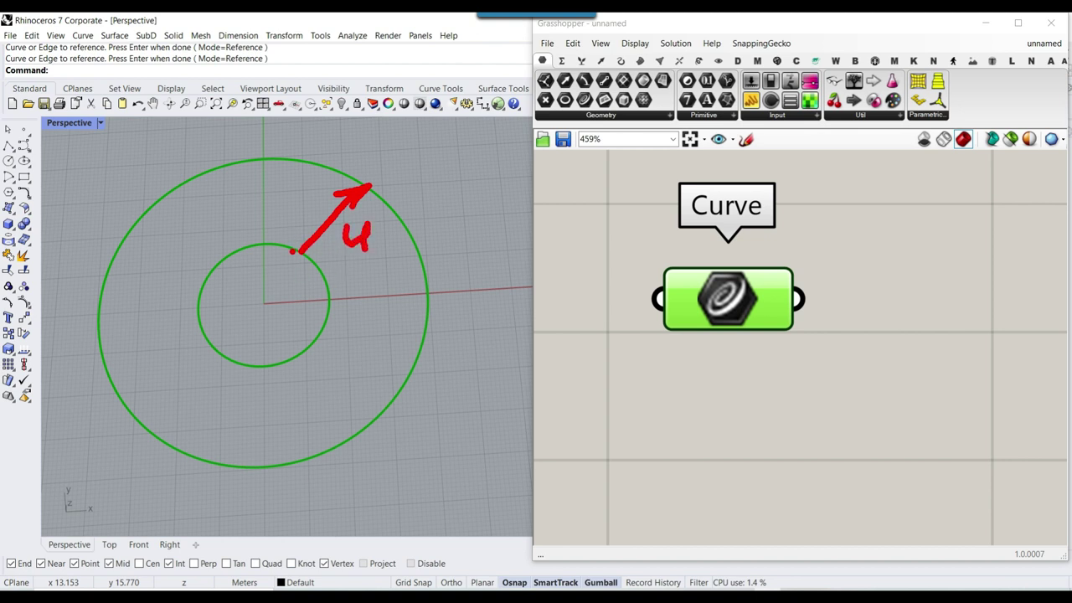
mouse_move(286, 245)
left_mouse_down()
mouse_move(299, 186)
mouse_move(261, 232)
left_mouse_up()
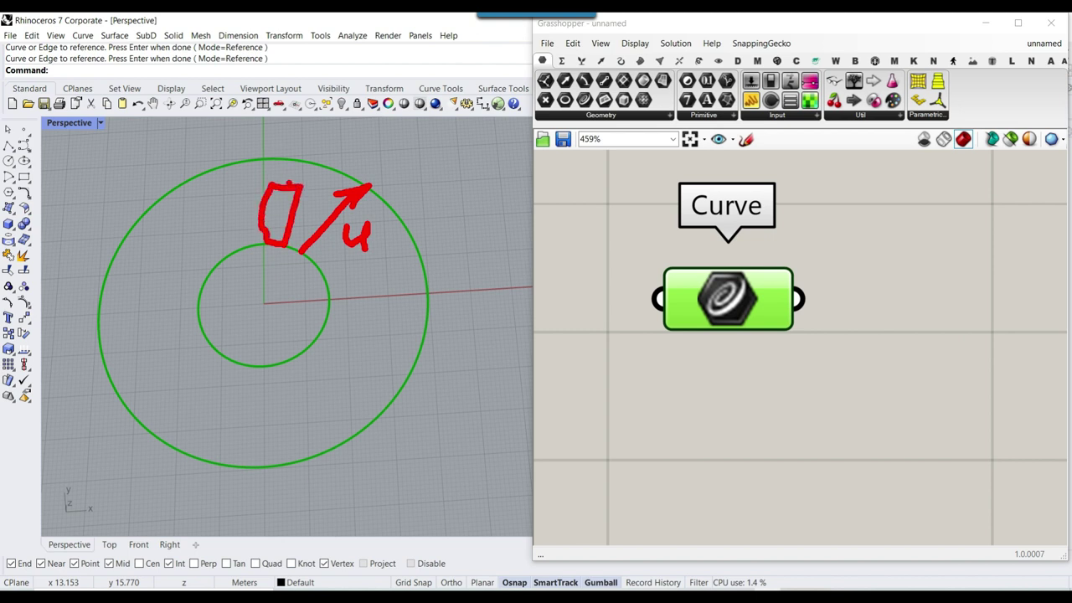
key("ctrl+z")
key("ctrl+z")
key("ctrl+z")
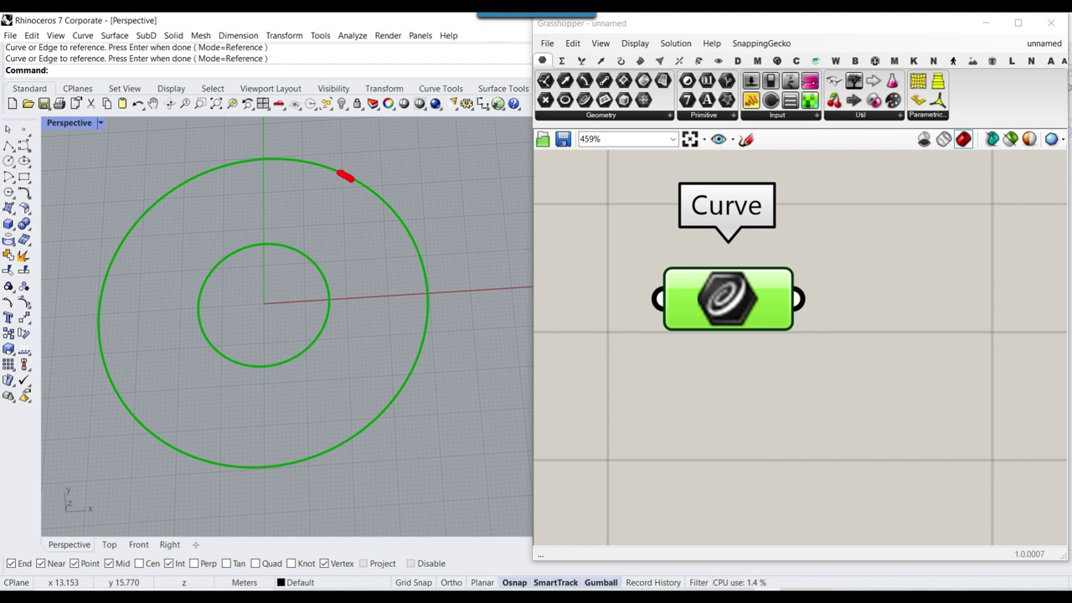
left_click_drag(357, 182, 314, 218)
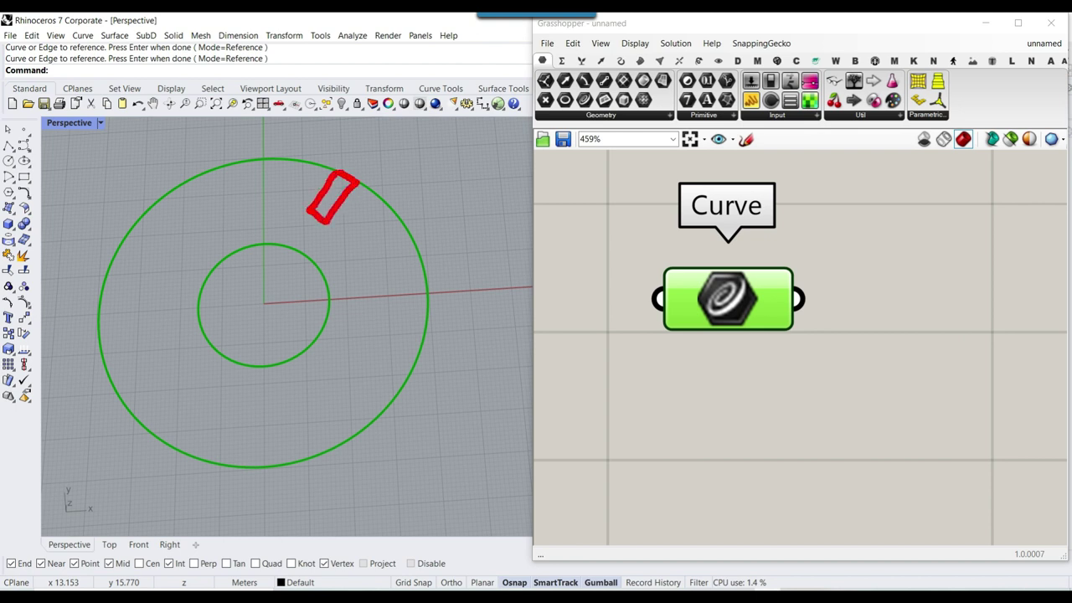
left_click_drag(325, 175, 299, 203)
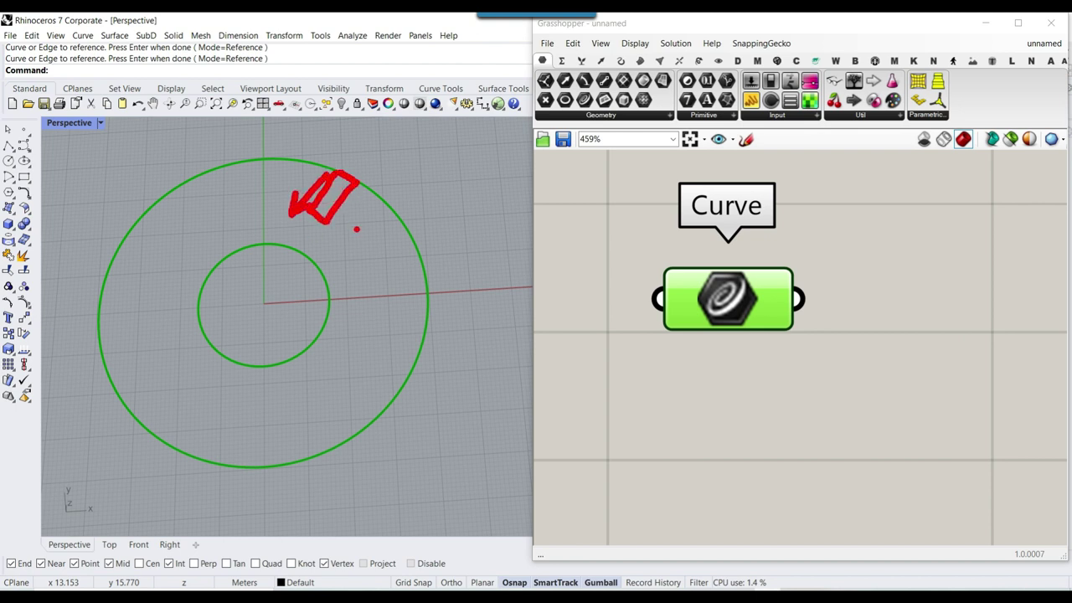
key("Escape")
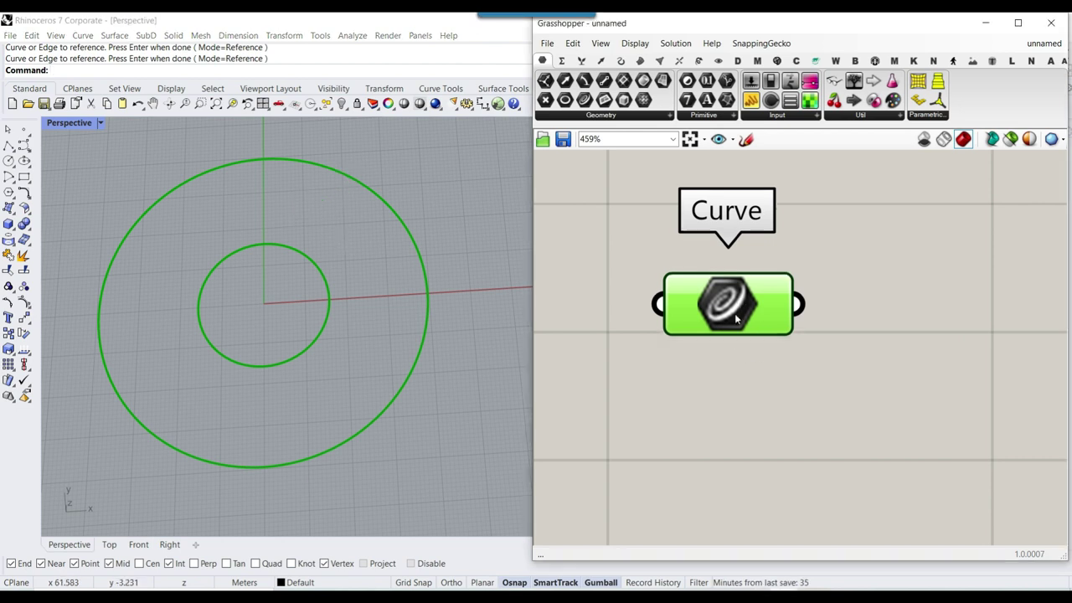
Step: Add a Loft component next to the Curve parameter and connect the parameter to its Curves input
left_click_drag(735, 313, 697, 387)
left_click(805, 325)
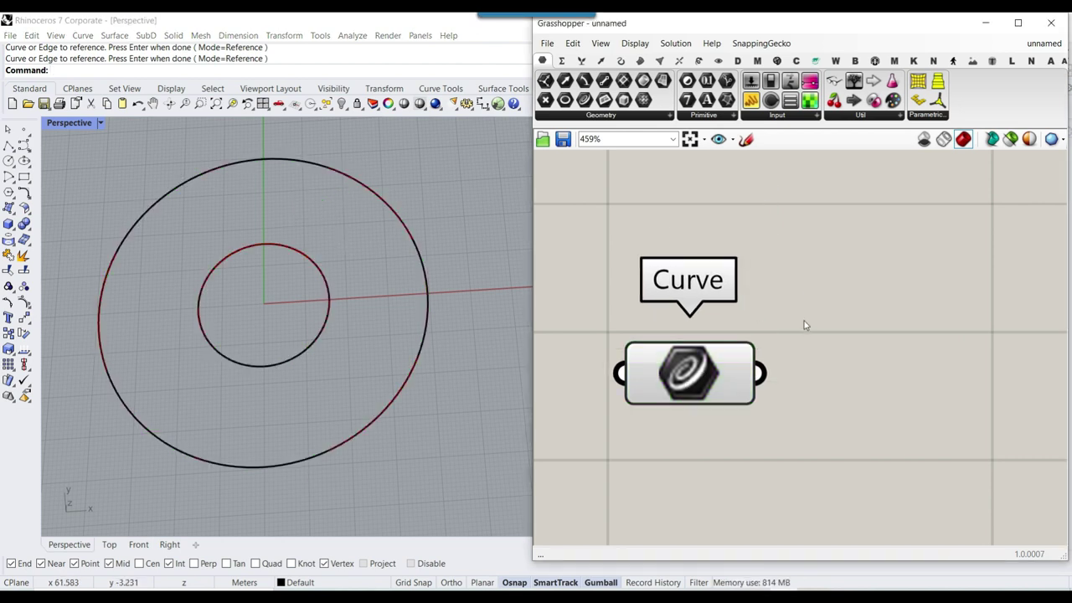
left_click(641, 62)
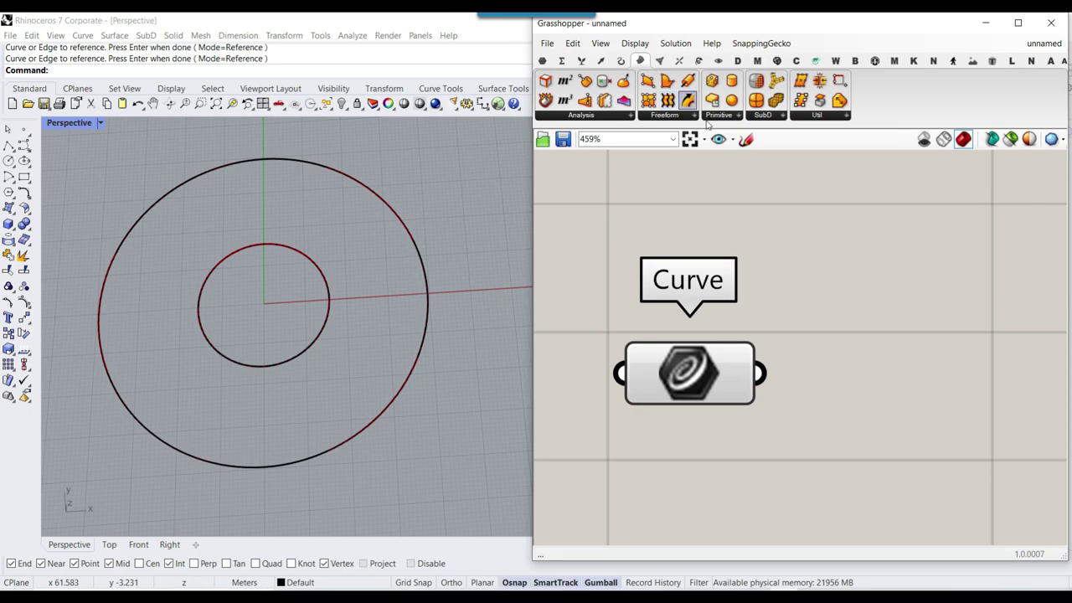
left_click(933, 446)
right_click_drag(822, 409, 712, 315)
left_click_drag(652, 278, 718, 334)
right_click_drag(718, 334, 747, 320)
scroll(792, 321, "down", 1)
left_click_drag(789, 328, 822, 287)
left_click(684, 403)
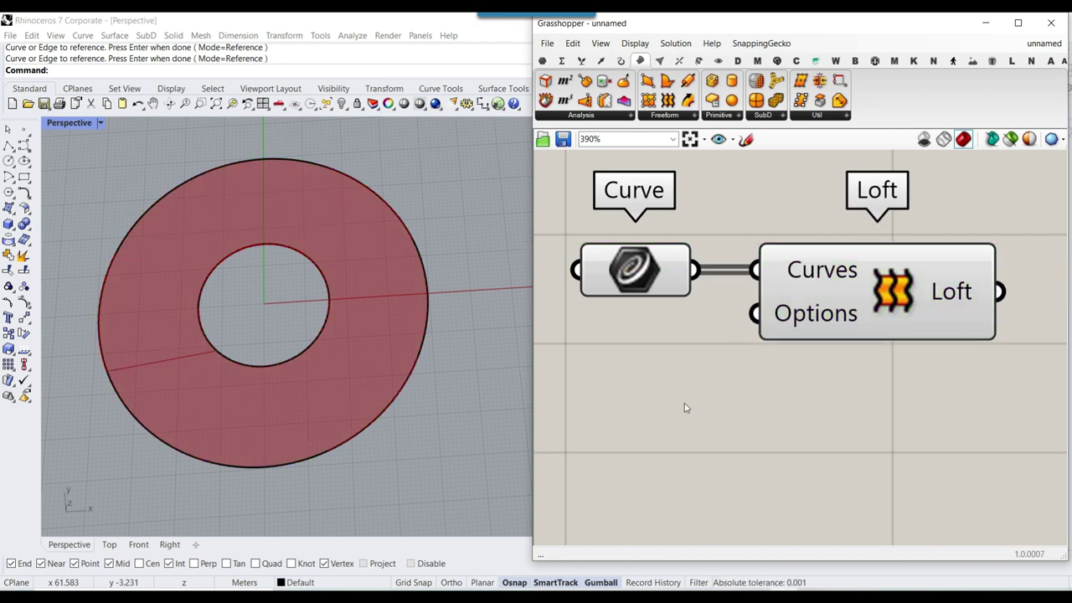
Step: Bake the lofted ring surface into the Rhino model
right_click(965, 282)
left_click(993, 296)
left_click(974, 424)
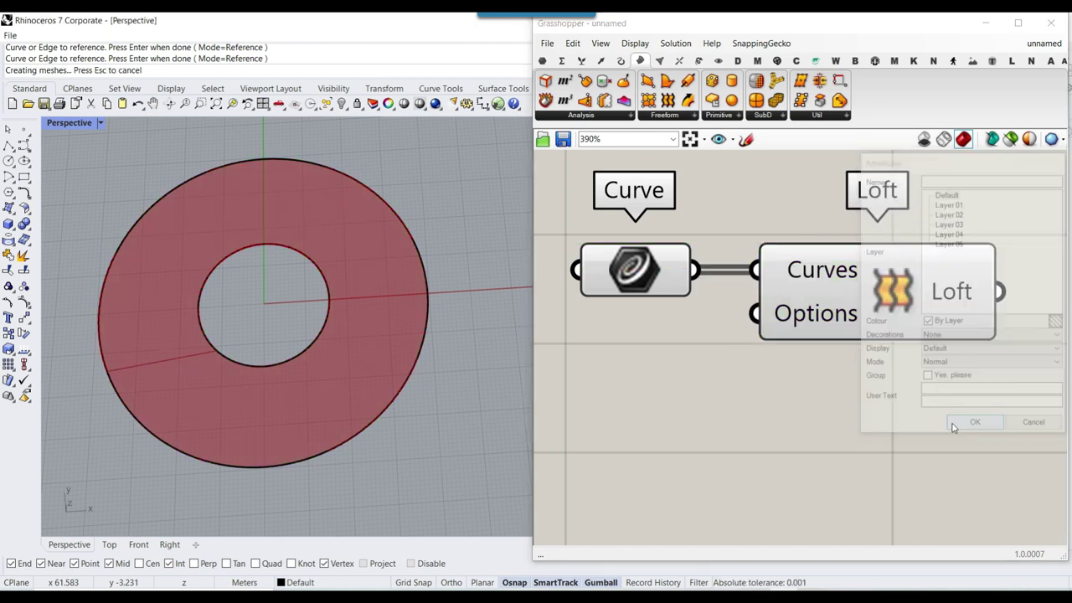
Step: Move the baked ring surface away from the loft preview to inspect its isocurves
scroll(294, 312, "down", 2)
left_click_drag(335, 289, 499, 218)
key("Escape")
scroll(494, 222, "up", 2)
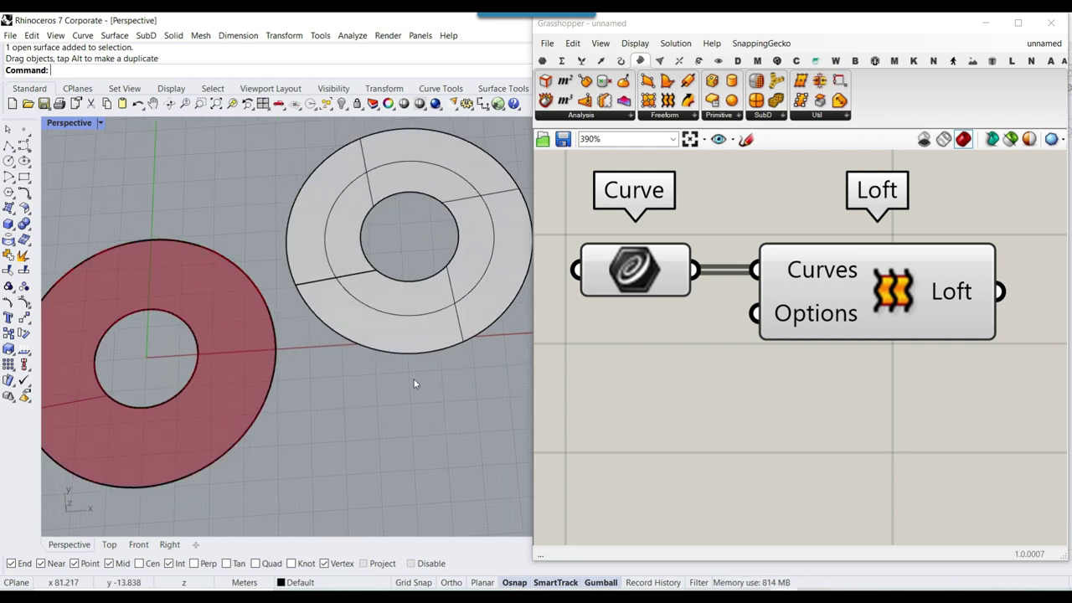
Step: Undo the move and the bake of the ring surface
key("ctrl+z")
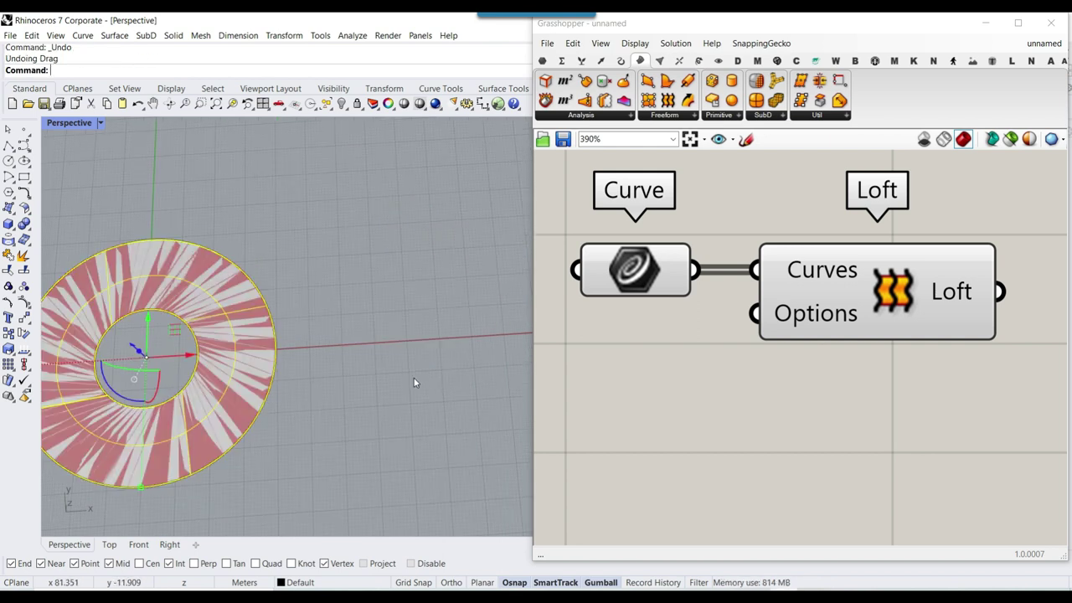
scroll(429, 349, "down", 2)
scroll(411, 369, "up", 5)
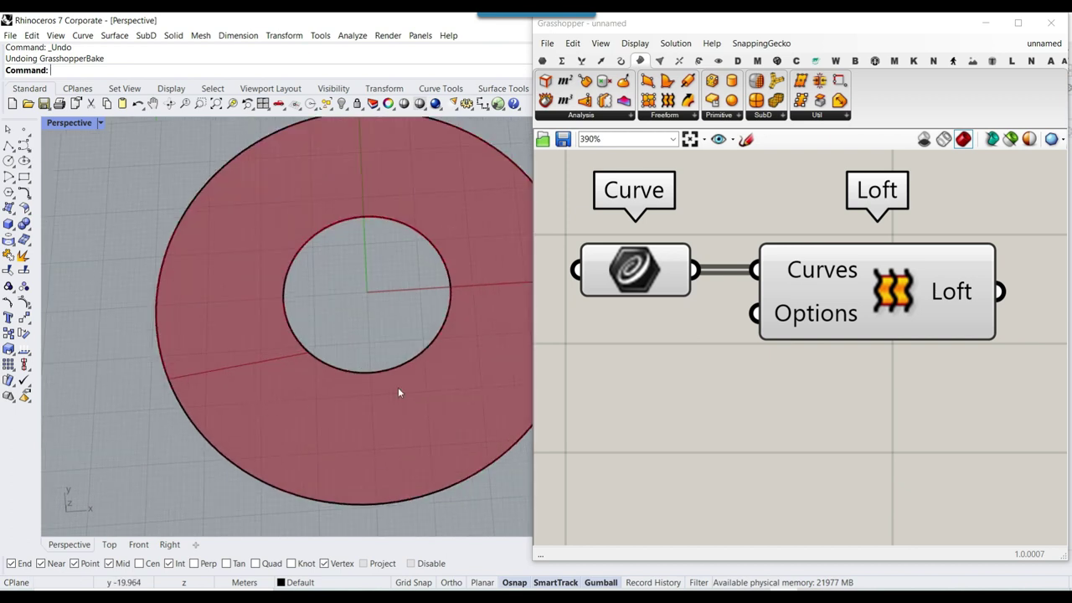
Step: Commit the Loft component's loft options with Closed loft and Align sections off and the Normal loft type
right_click(824, 303)
mouse_move(856, 416)
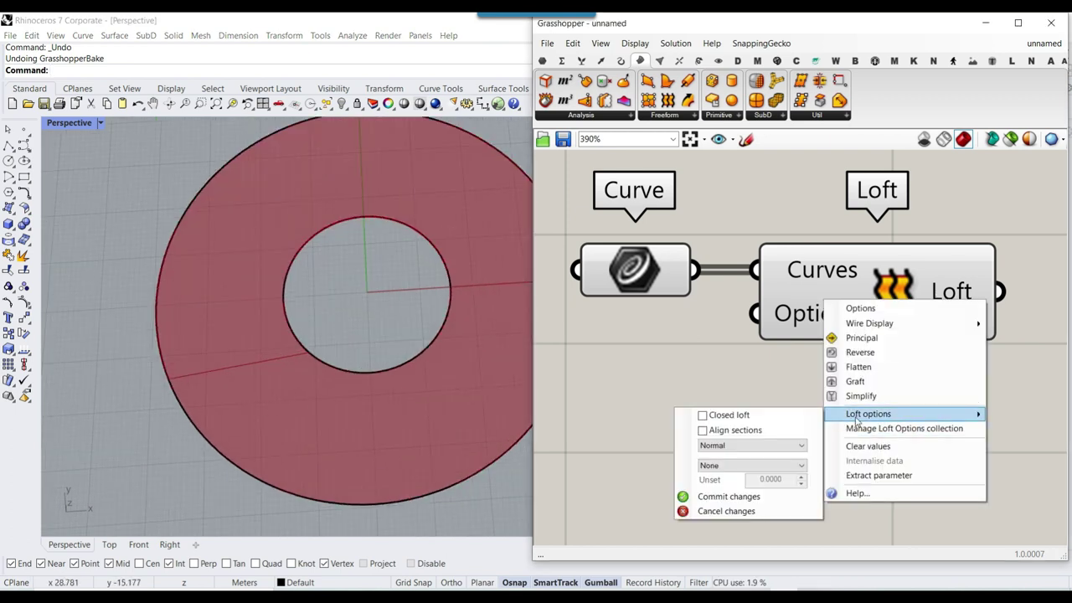
left_click(743, 499)
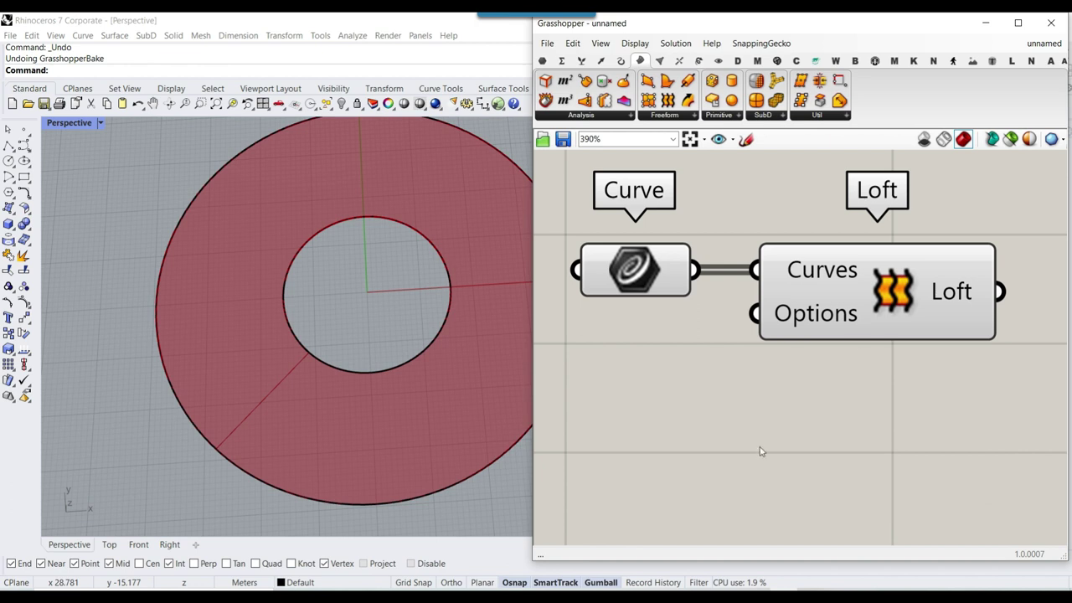
Step: Bake the updated loft surface into the Rhino model with the default attributes
right_click_drag(921, 294, 771, 280)
right_click(774, 280)
left_click(815, 291)
left_click(826, 418)
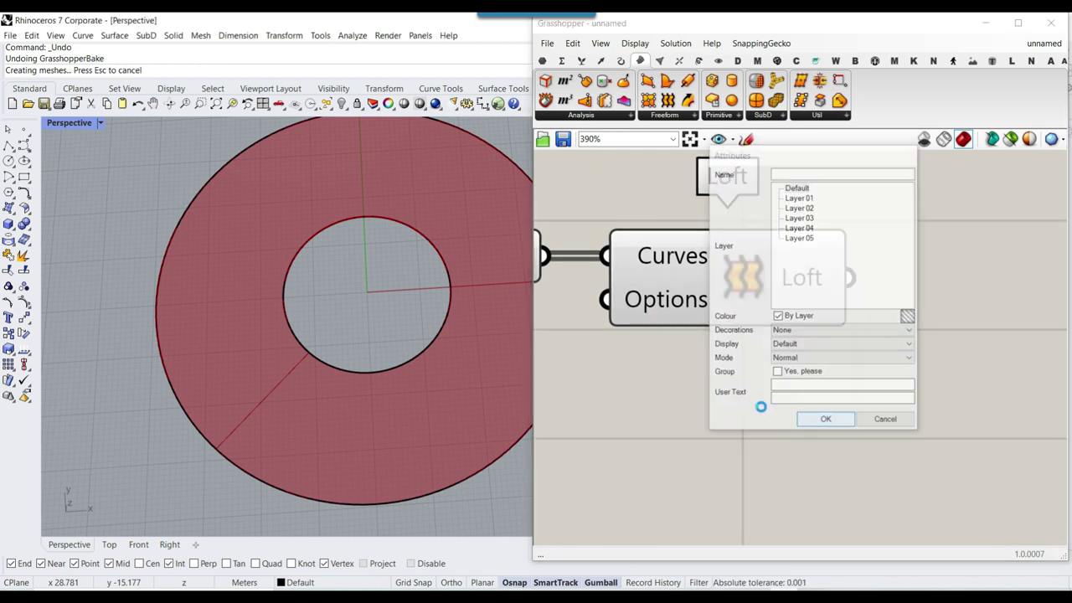
Step: Move the newly baked ring surface beside the loft preview and examine its isocurves
scroll(353, 375, "down", 5)
scroll(389, 379, "down", 6)
left_click(342, 367)
left_click_drag(342, 367, 210, 369)
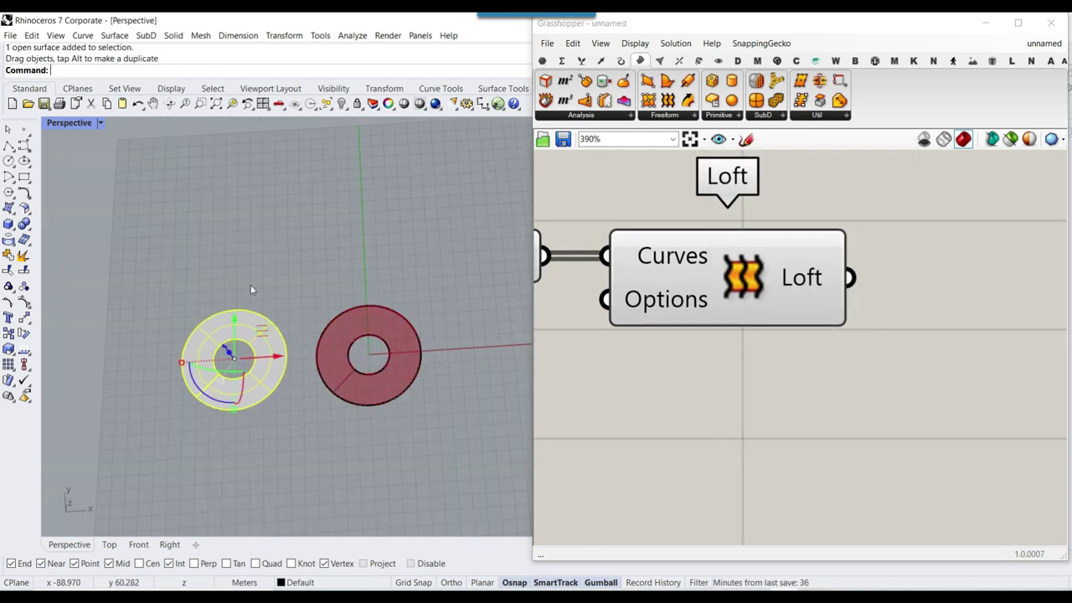
left_click(251, 287)
scroll(238, 371, "up", 8)
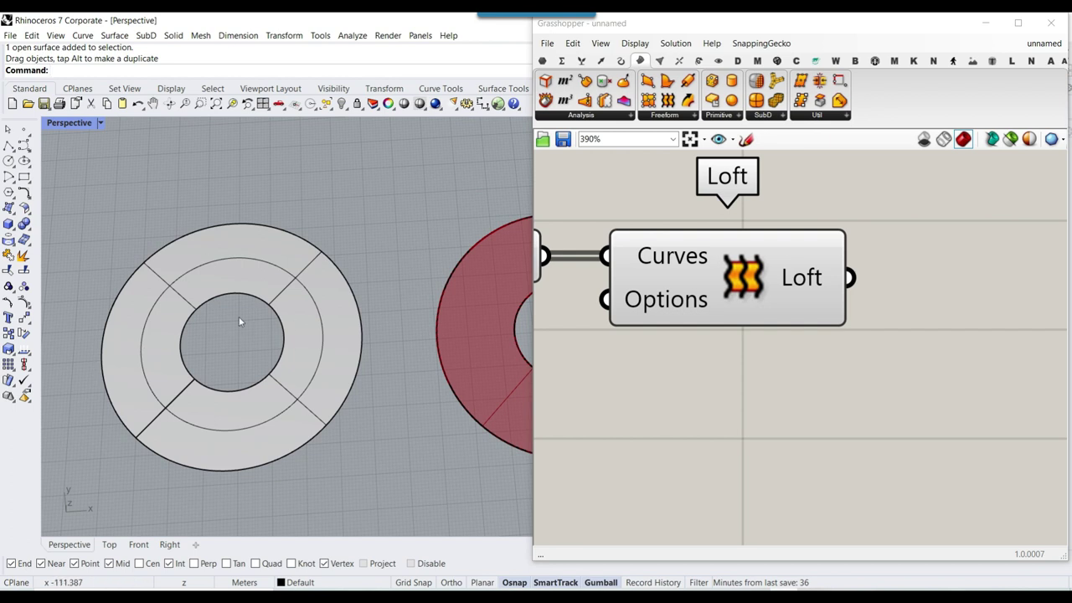
Step: Delete the baked ring surface lying beside the loft preview
scroll(204, 364, "down", 5)
left_click(214, 352)
key("Delete")
scroll(322, 350, "up", 4)
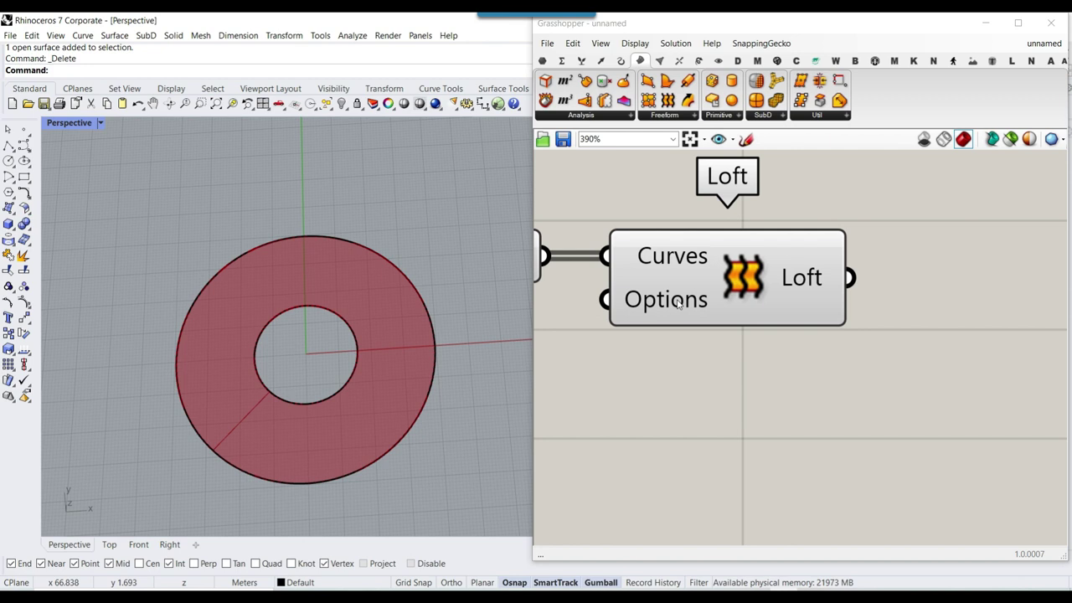
Step: Add an Isotrim component beside the Loft component and connect the Loft output to its Surface input
scroll(326, 374, "up", 5)
scroll(280, 320, "down", 2)
right_click_drag(280, 320, 304, 341, "shift")
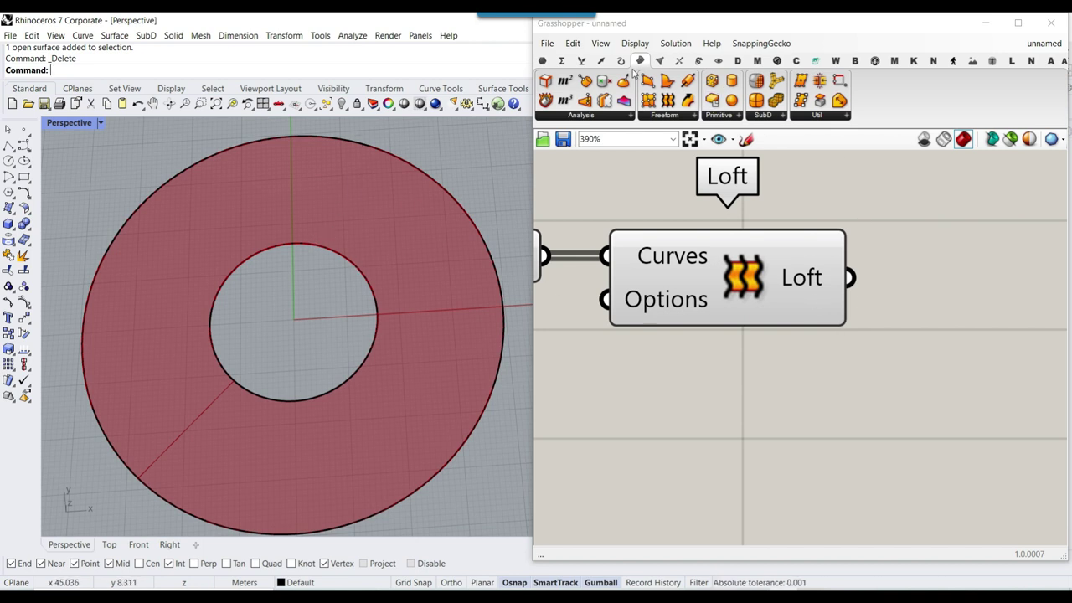
left_click(842, 117)
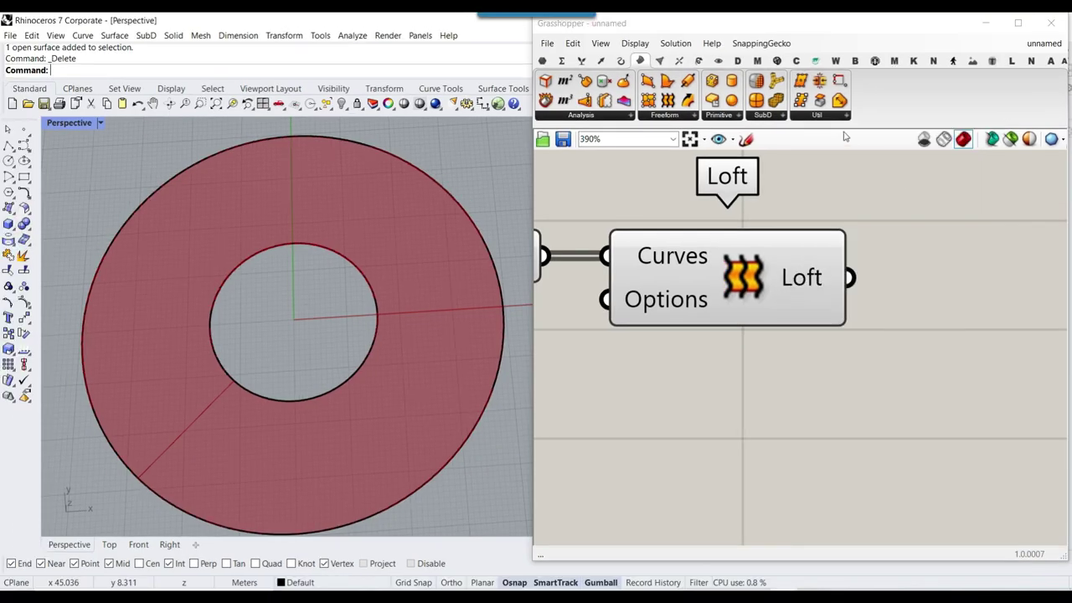
left_click(658, 70)
left_click(932, 168)
left_click(955, 386)
right_click_drag(900, 415, 773, 402)
left_click_drag(800, 399, 923, 338)
left_click_drag(723, 266, 818, 293)
right_click_drag(921, 329, 839, 330)
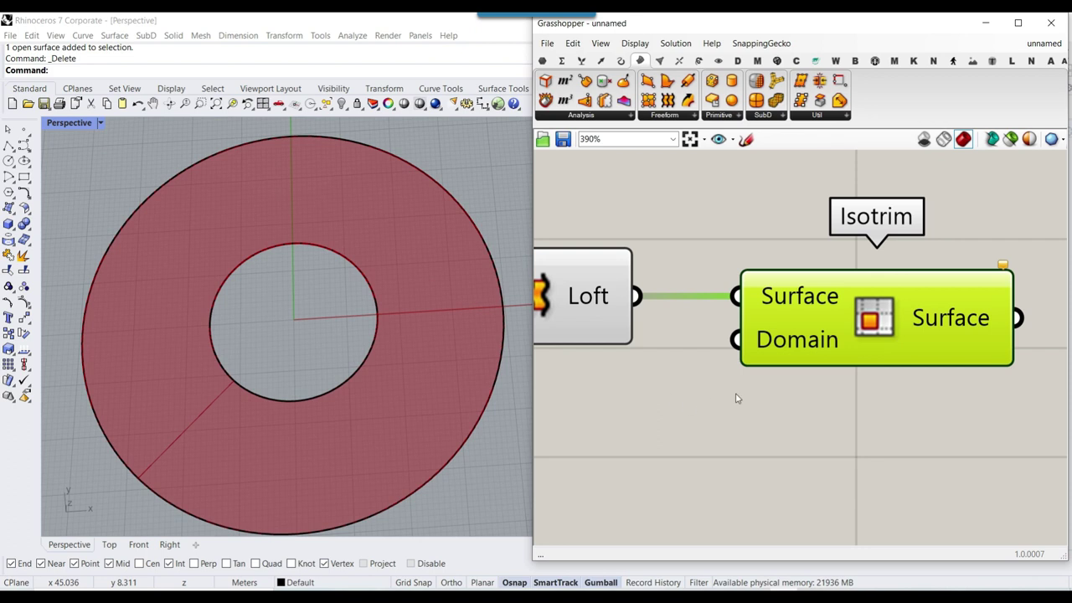
Step: Add a Divide Domain² component below the wire between Loft and Isotrim
scroll(741, 386, "down", 2)
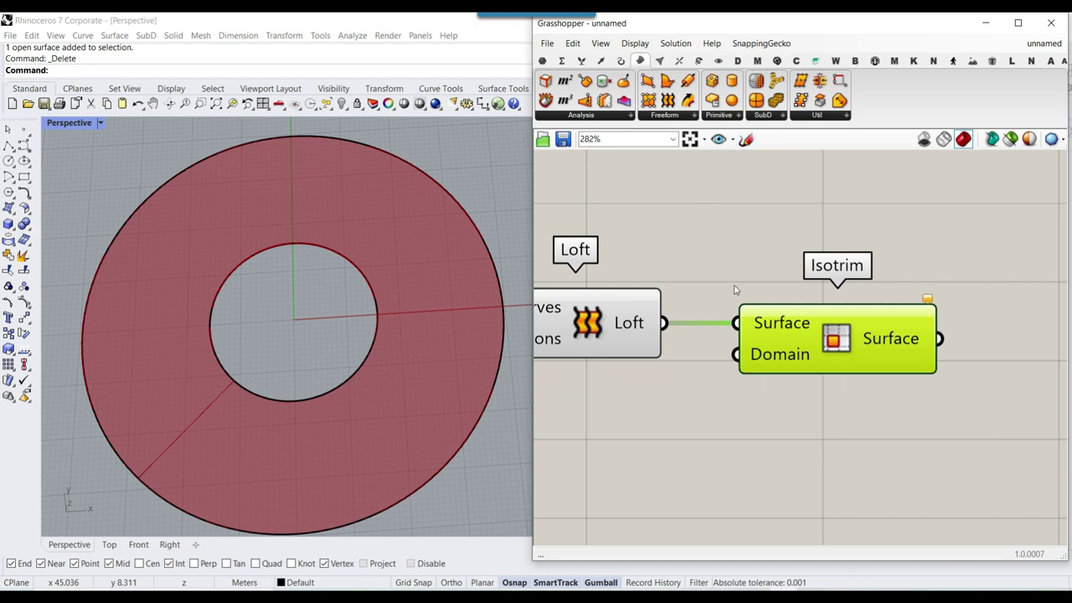
left_click(564, 62)
left_click(589, 115)
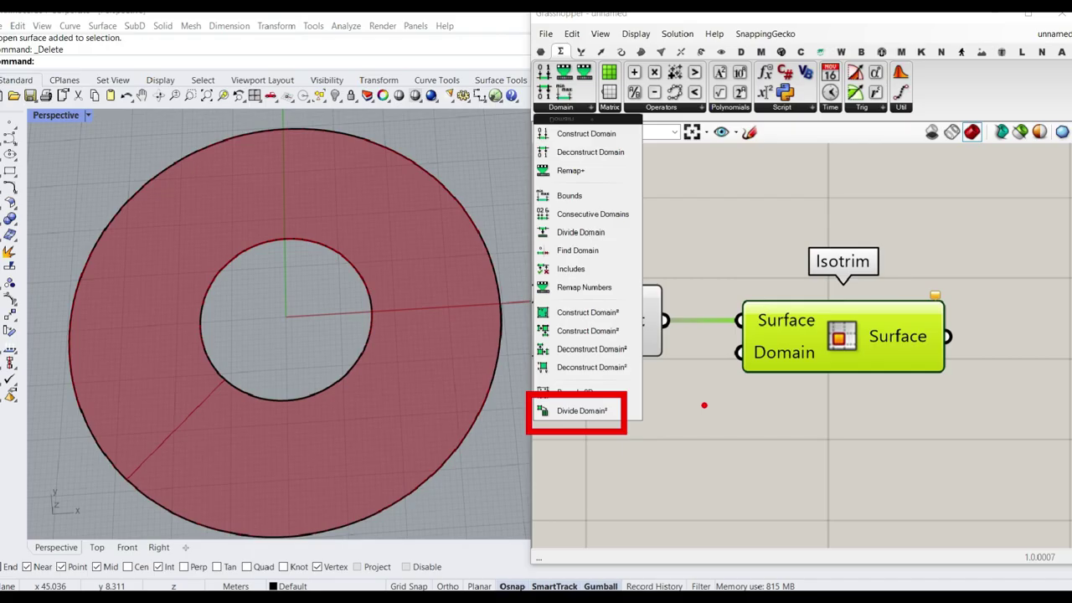
left_click(591, 115)
left_click(608, 411)
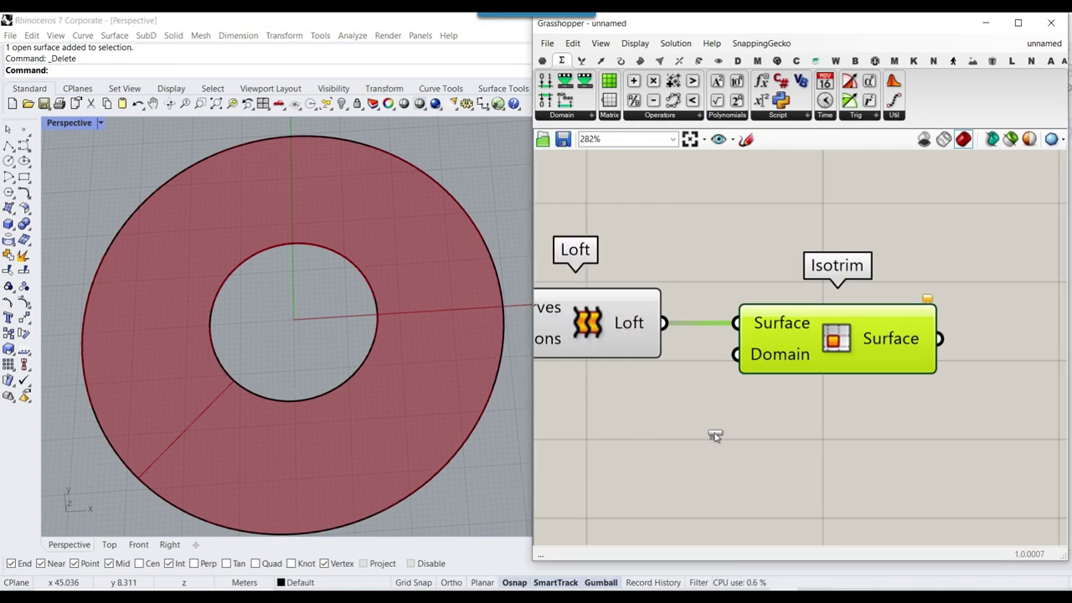
left_click(748, 425)
Step: Move Isotrim farther from Loft, position Divide Domain² between them, and connect the Loft output to its Domain input
right_click_drag(813, 375, 780, 310)
scroll(781, 311, "down", 2)
left_click_drag(790, 281, 945, 281)
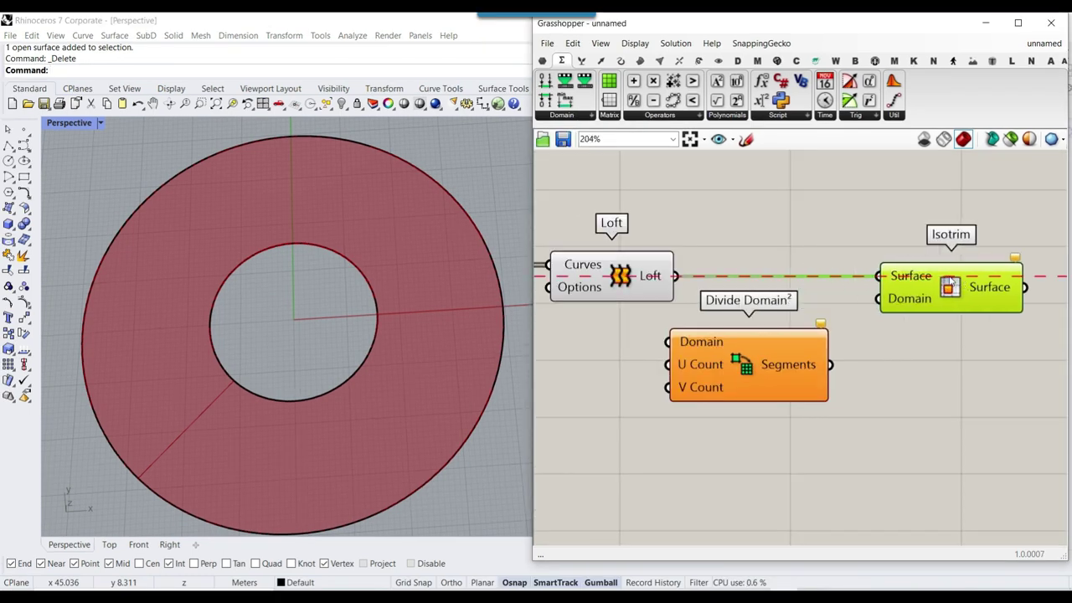
scroll(845, 338, "up", 3)
right_click_drag(672, 373, 744, 345)
left_click_drag(779, 352, 814, 374)
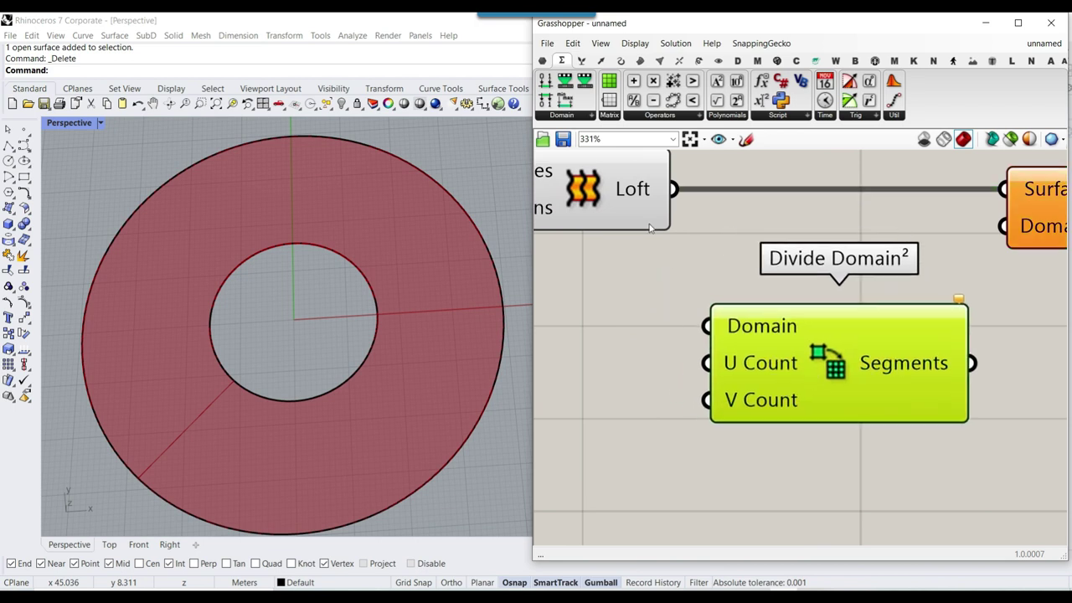
left_click_drag(671, 190, 708, 327)
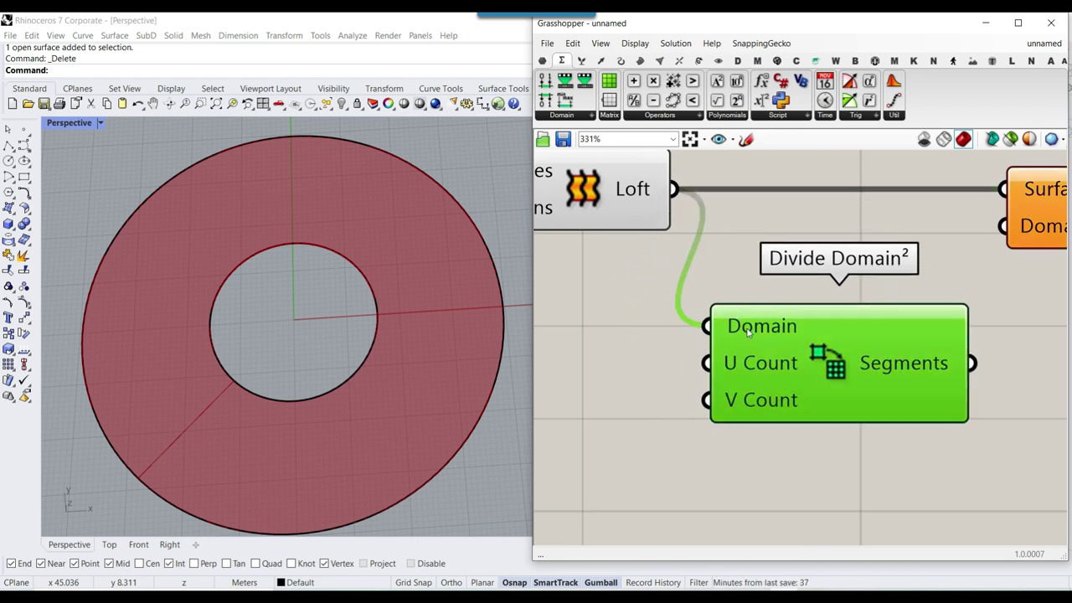
Step: Examine the U and V ranges at the Divide Domain² Domain input and relate them to directions on the ring
right_click_drag(748, 333, 600, 291)
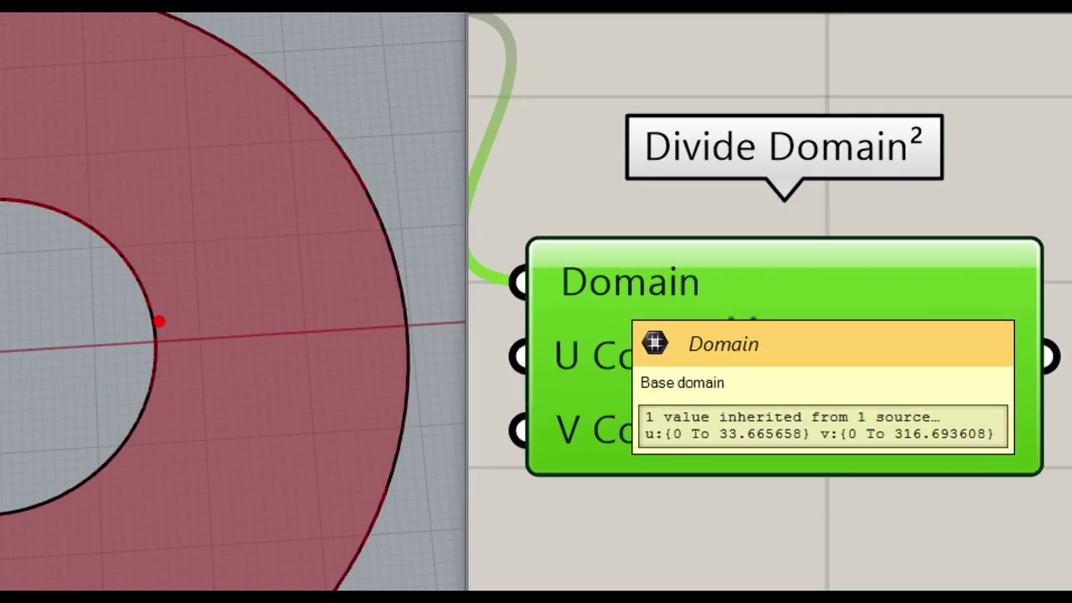
mouse_move(134, 340)
left_mouse_down()
mouse_move(187, 337)
mouse_move(130, 216)
mouse_move(119, 255)
left_mouse_up()
mouse_move(179, 177)
left_mouse_down()
mouse_move(173, 198)
mouse_move(216, 178)
left_mouse_up()
left_click_drag(219, 175, 222, 231)
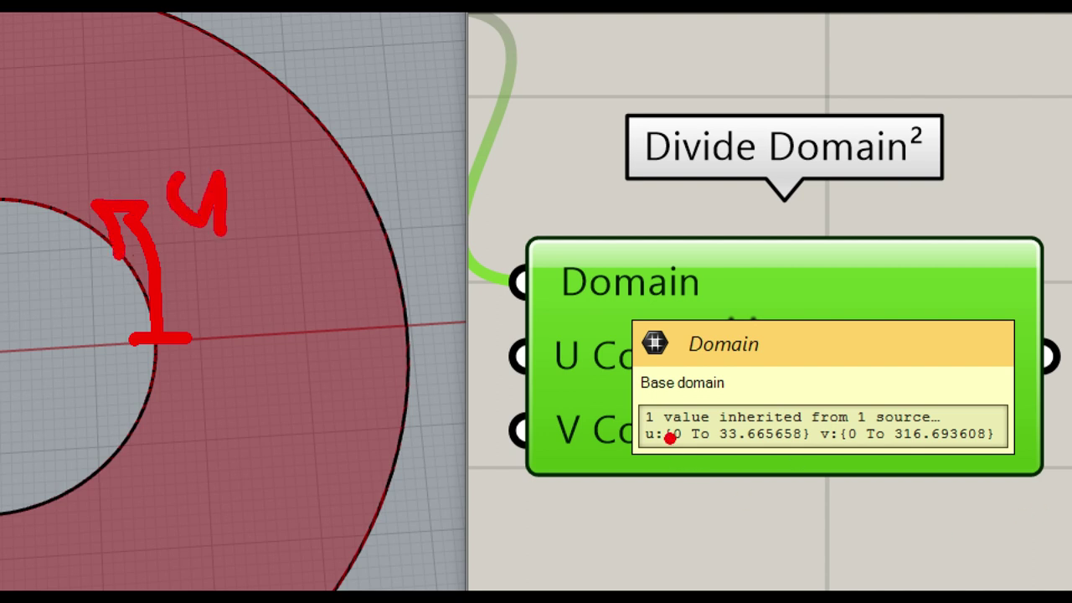
left_click_drag(159, 337, 404, 327)
mouse_move(345, 295)
left_mouse_down()
mouse_move(403, 326)
mouse_move(331, 354)
left_mouse_up()
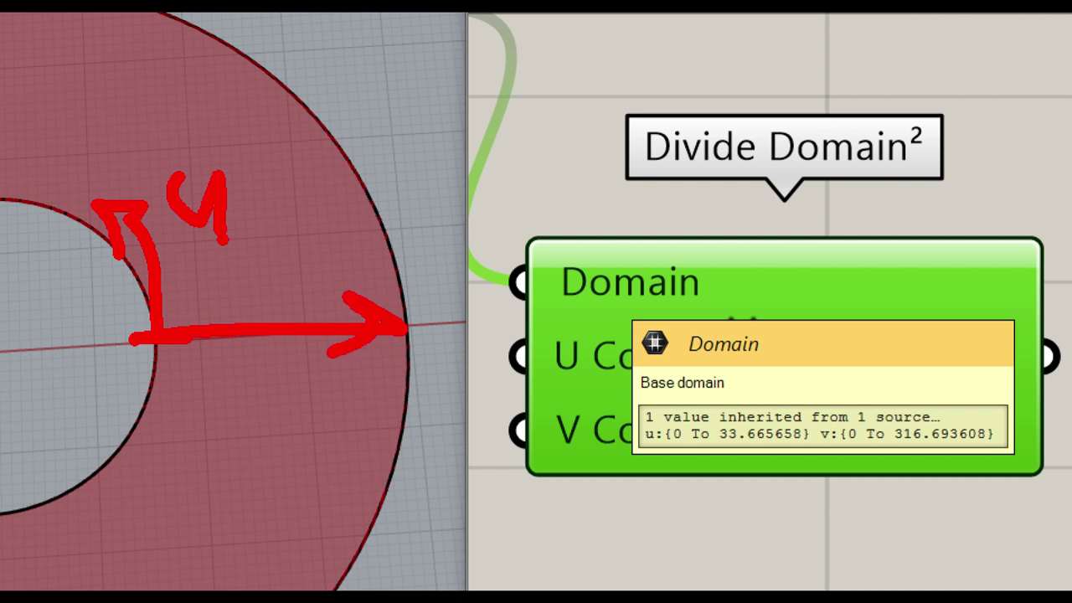
left_click_drag(374, 237, 433, 233)
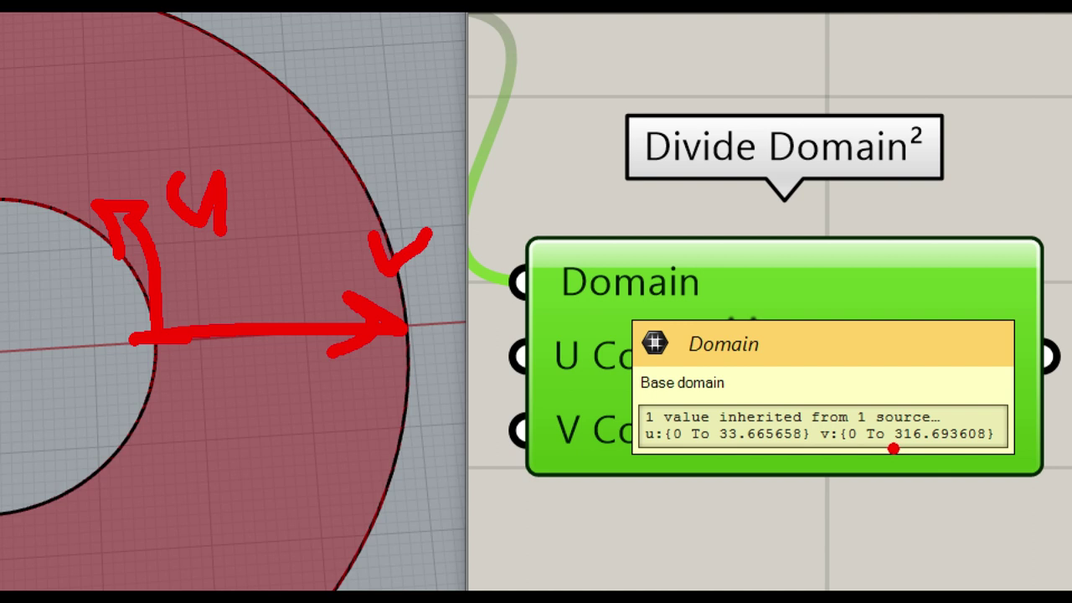
key("Escape")
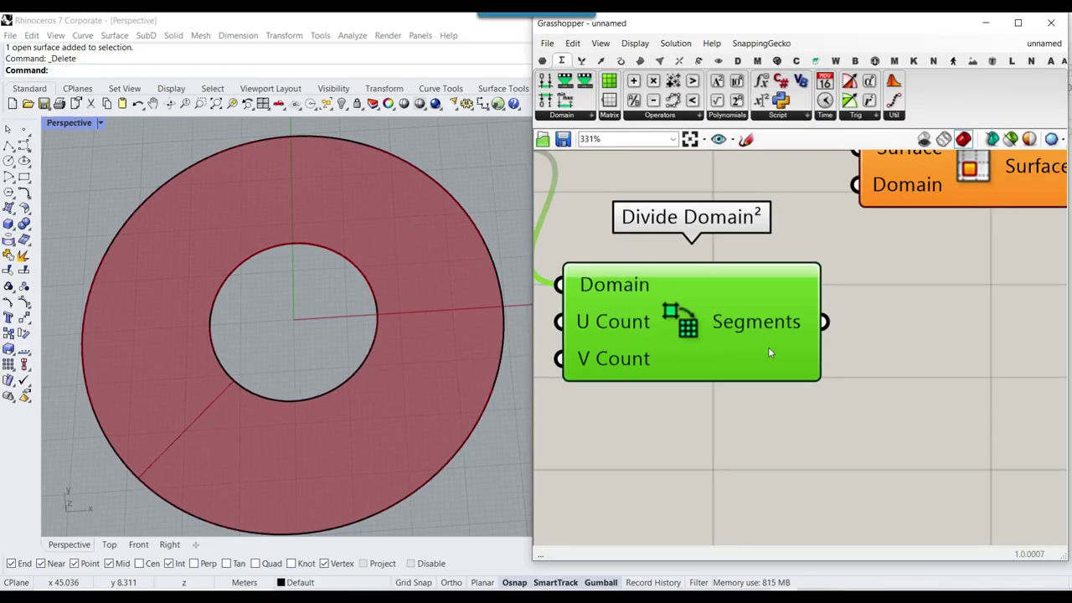
Step: Connect the Divide Domain² Segments output to Isotrim's Domain input and turn off the Loft component's preview
right_click_drag(724, 351, 812, 424)
left_click_drag(850, 399, 886, 264)
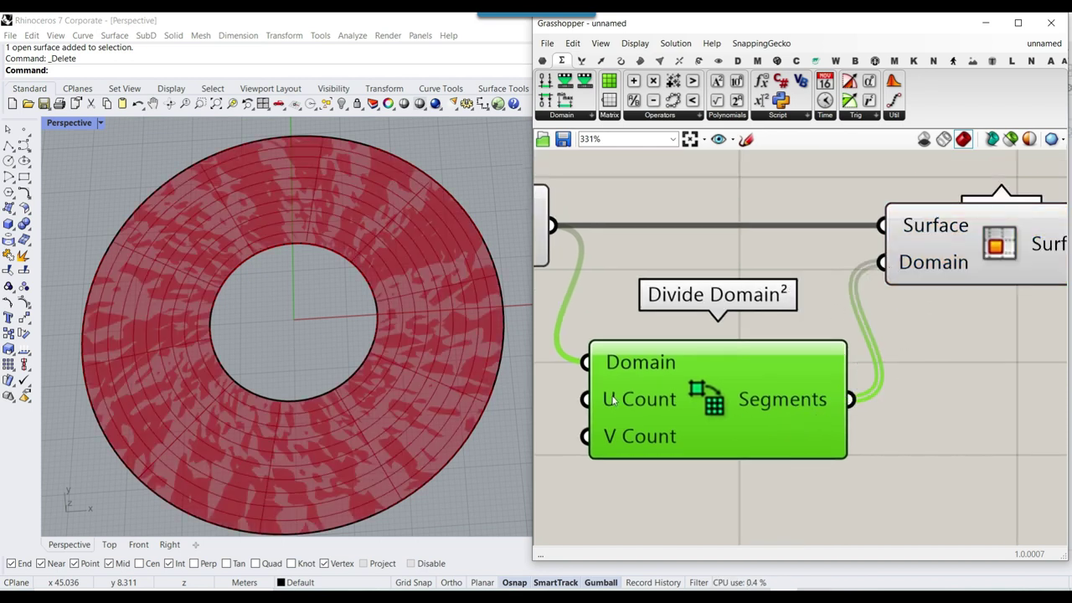
right_click_drag(626, 442, 781, 422)
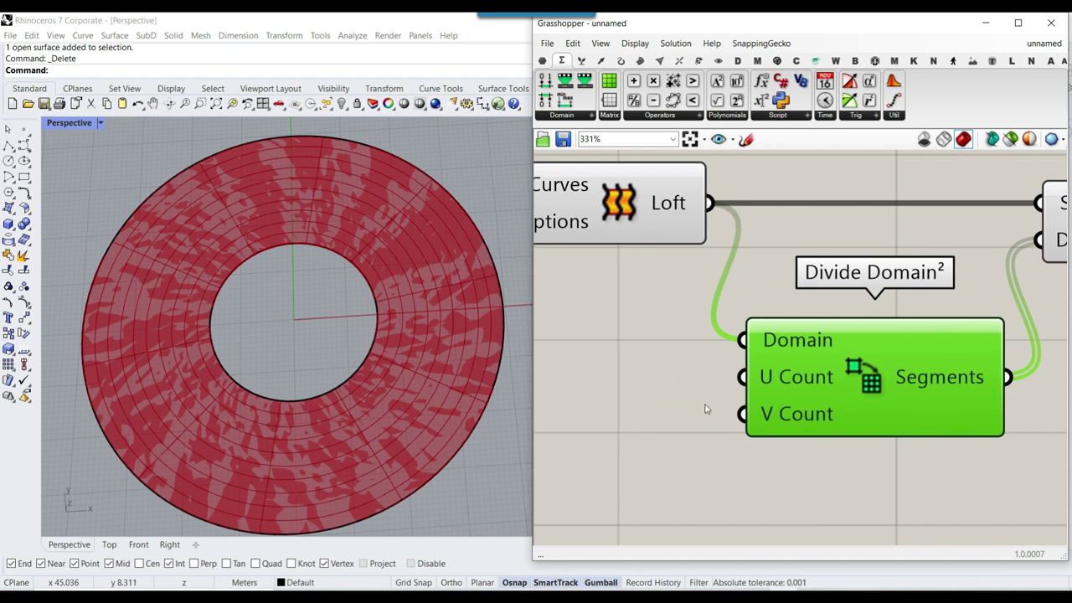
right_click(618, 211)
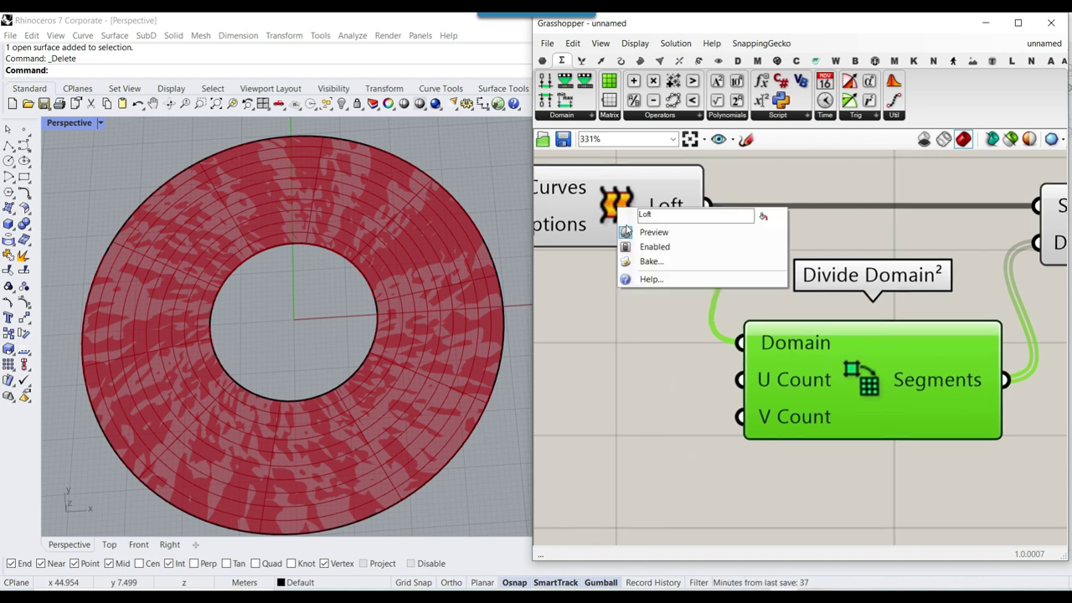
left_click(638, 233)
Step: Add a panel containing 1 and connect it to the U Count input of Divide Domain²
right_click_drag(626, 292, 739, 286)
double_click(620, 402)
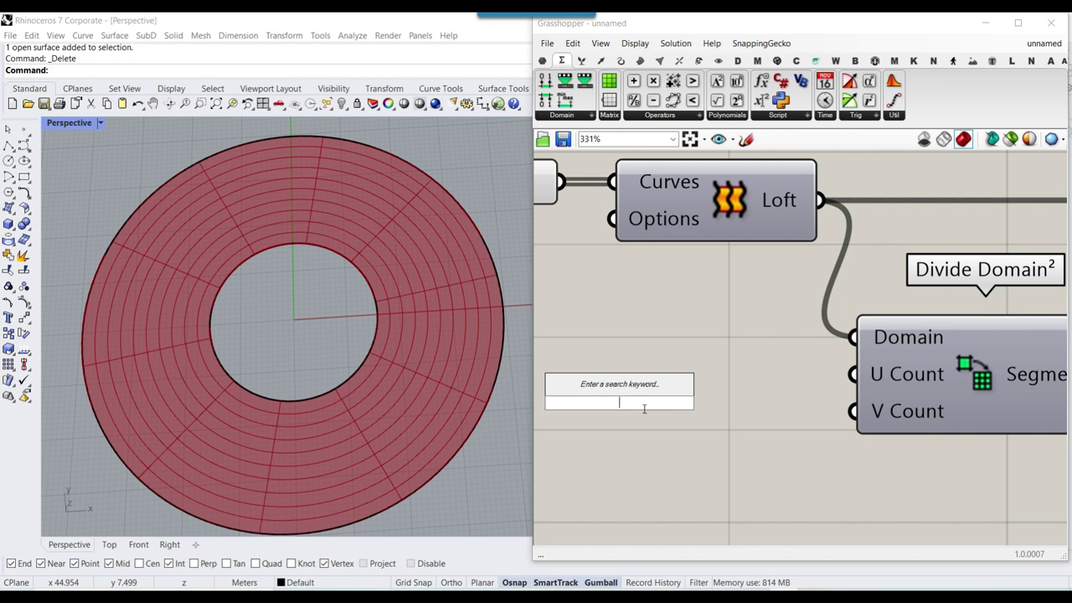
type("//1")
key("Return")
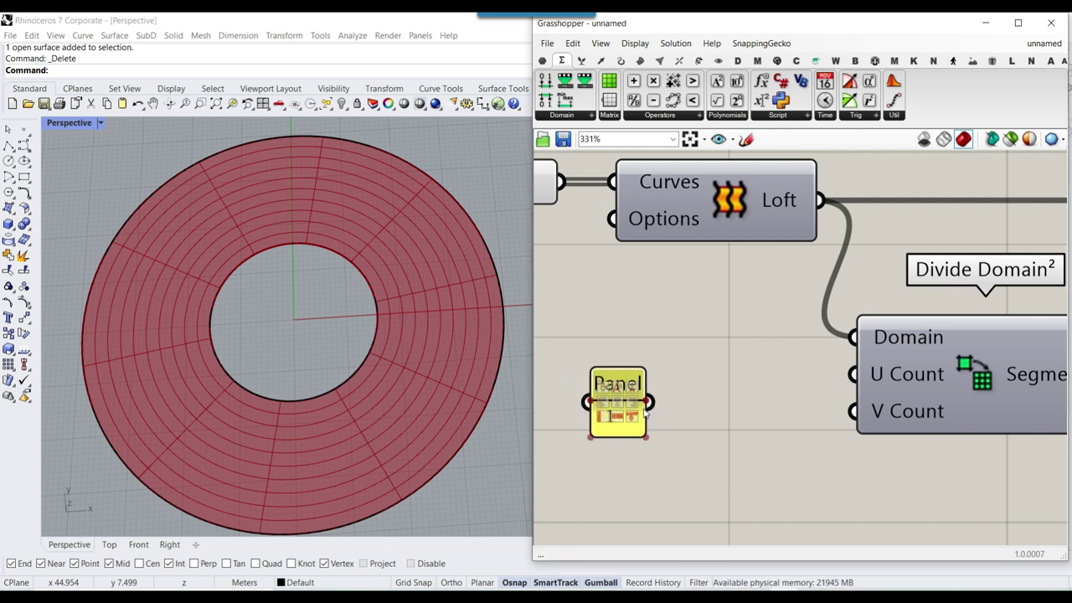
scroll(645, 408, "down", 4)
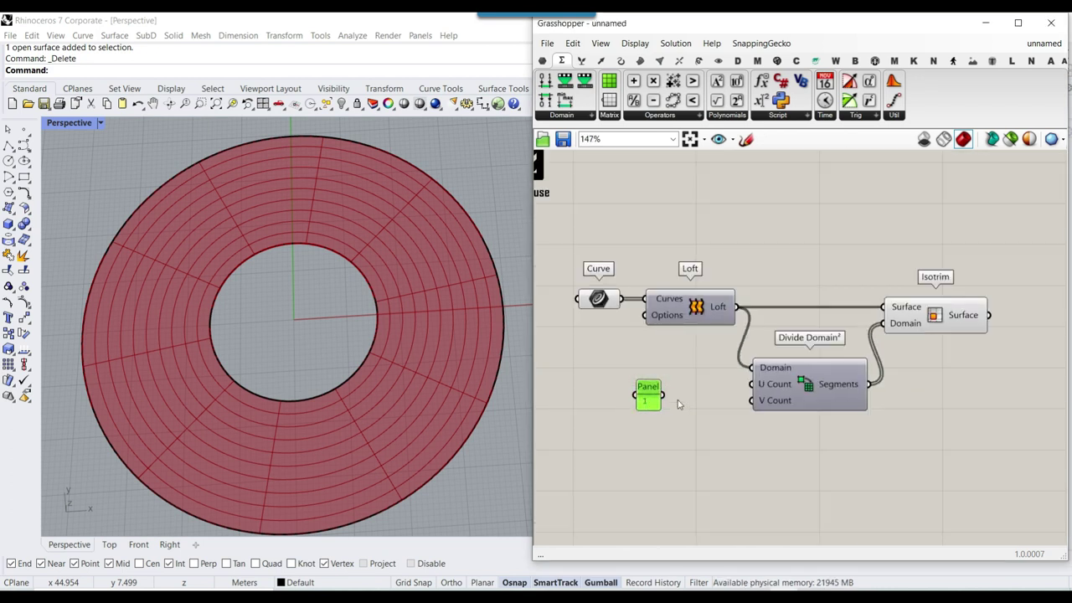
scroll(670, 412, "up", 3)
left_click_drag(641, 419, 813, 377)
scroll(767, 377, "up", 2)
scroll(624, 424, "down", 2)
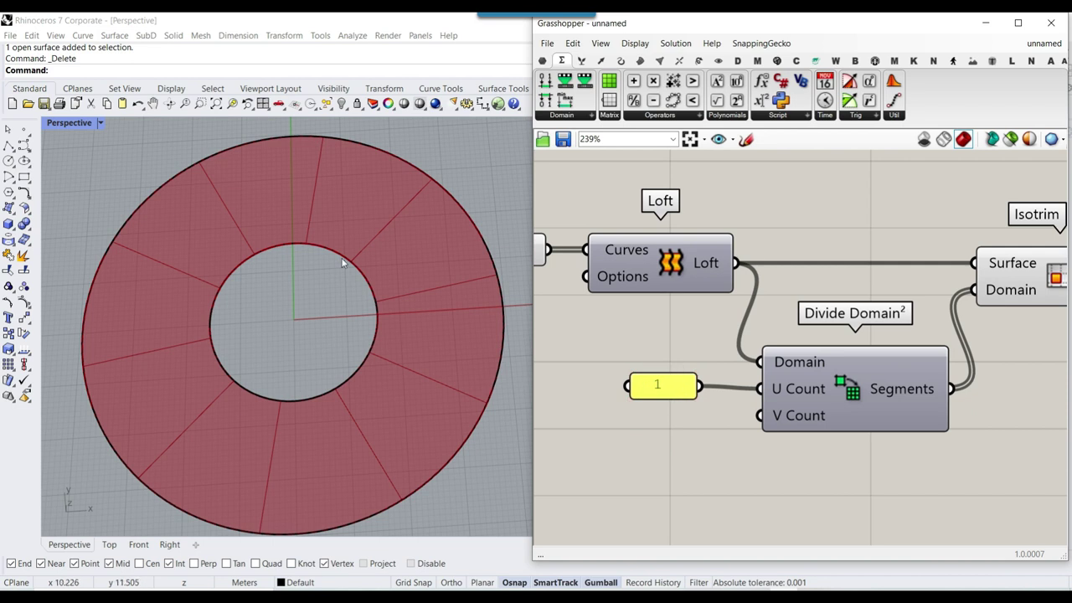
Step: Try the panel on the V Count input of Divide Domain², and move its wire back to U Count
left_click_drag(707, 388, 759, 416, "ctrl")
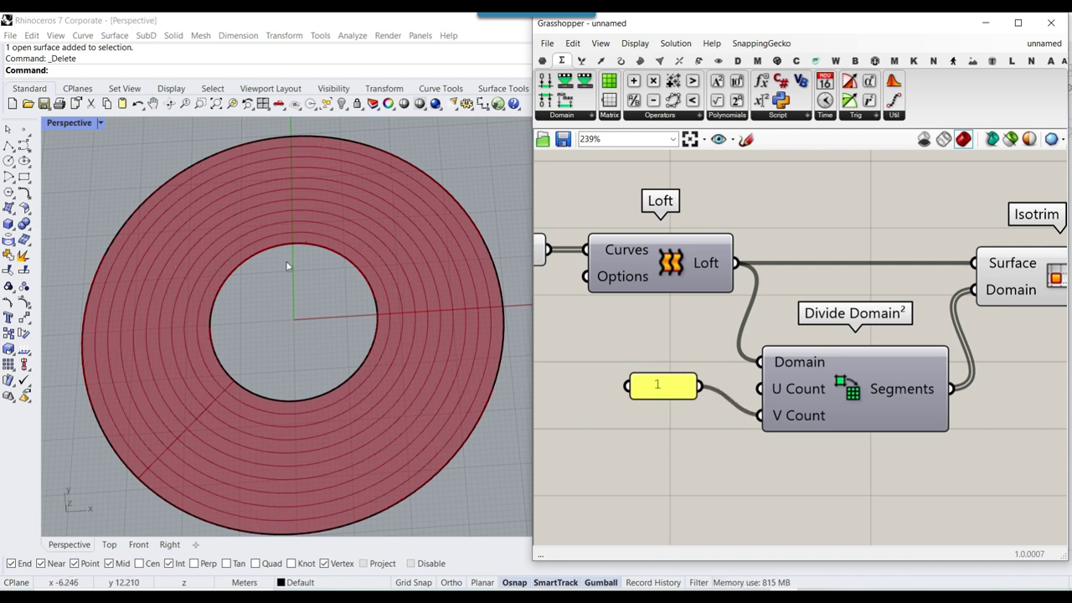
left_click_drag(701, 386, 761, 389, "ctrl")
Step: Add a number slider with a starting value of 12 and connect it to the V Count input of Divide Domain²
double_click(627, 480)
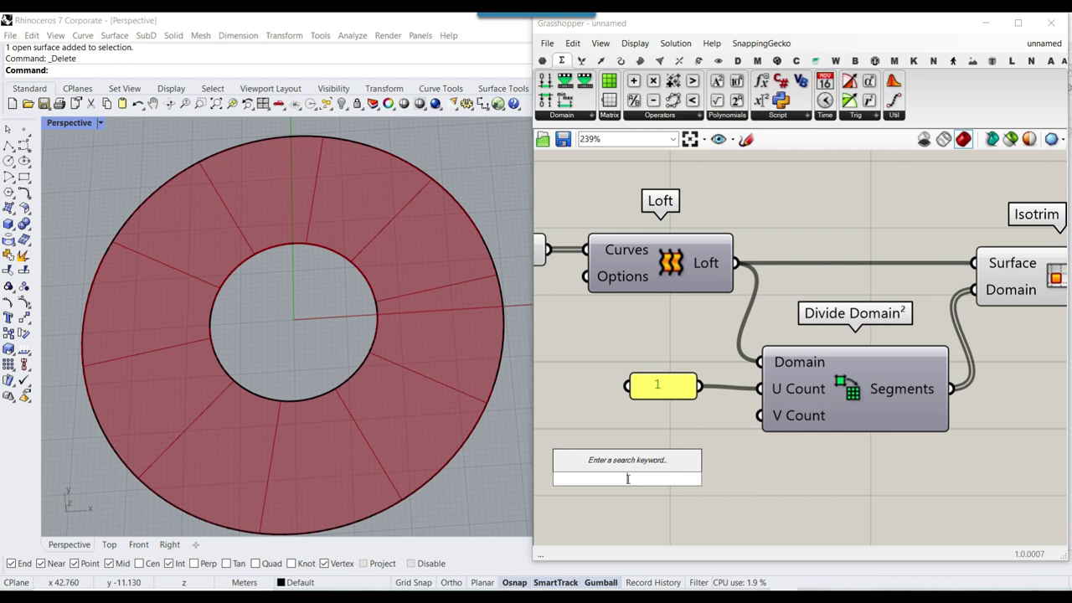
type("1")
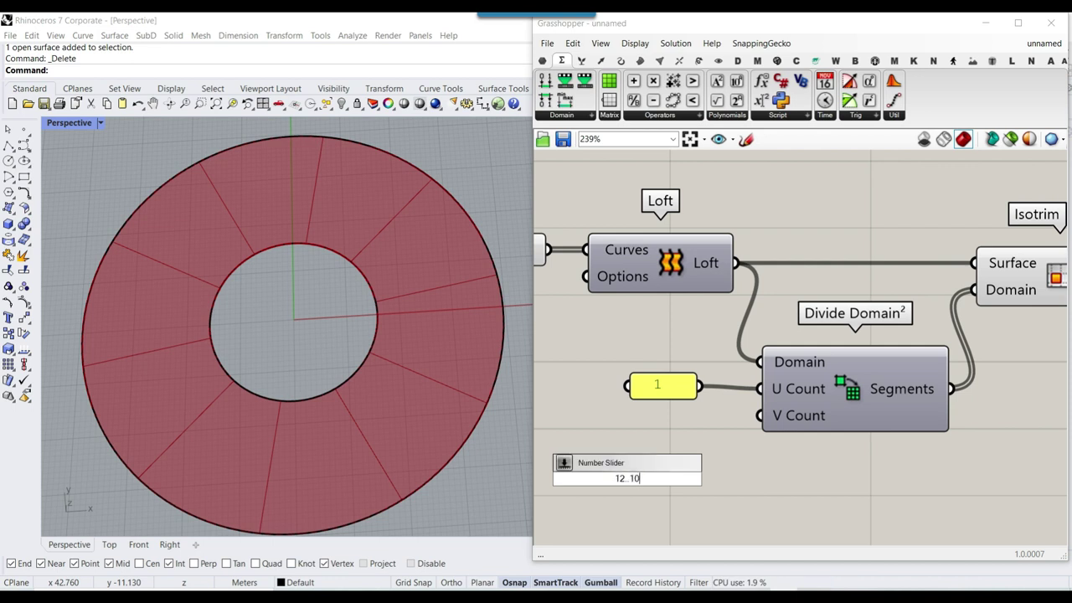
type("2..10")
key("Return")
left_click_drag(765, 479, 759, 416)
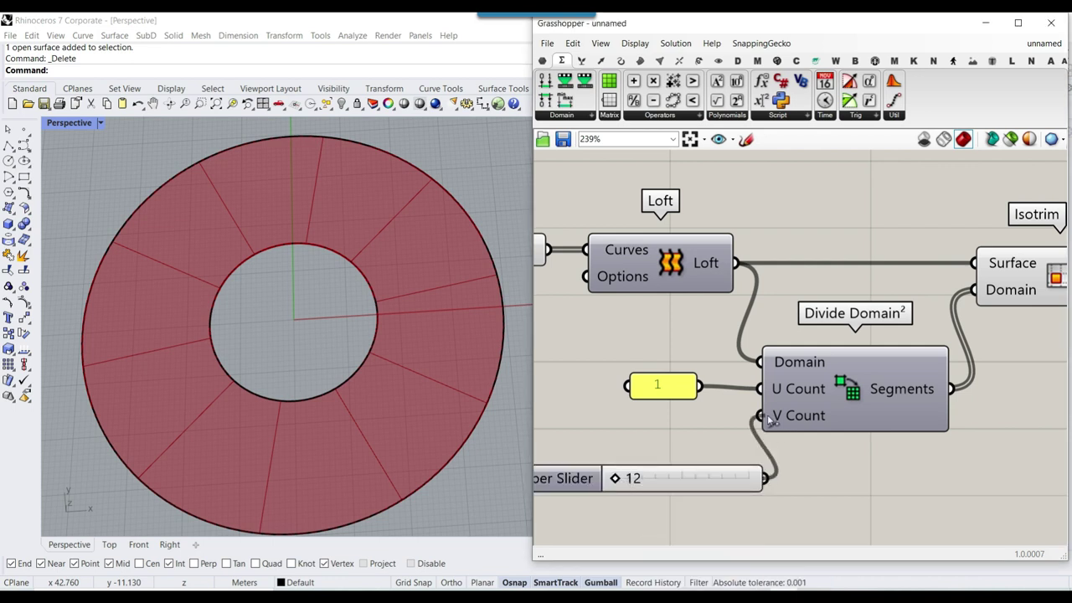
Step: Set the V Count number slider to 48
left_click_drag(617, 478, 667, 478)
scroll(649, 387, "down", 3)
right_click_drag(884, 340, 823, 319)
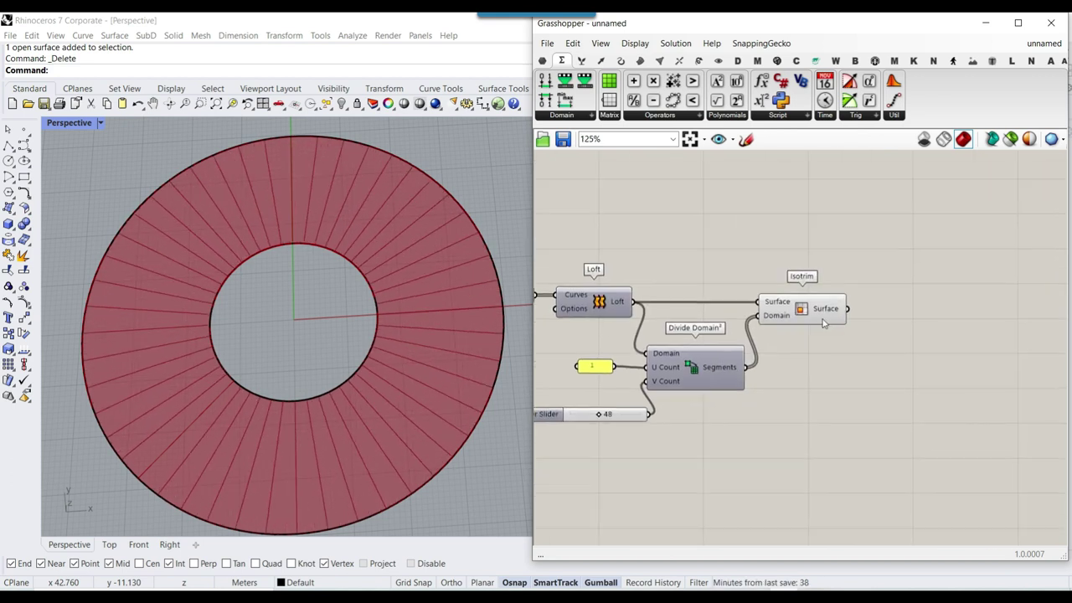
Step: Add a second Isotrim component and connect the first Isotrim's Surface output to its Surface input
scroll(824, 313, "up", 4)
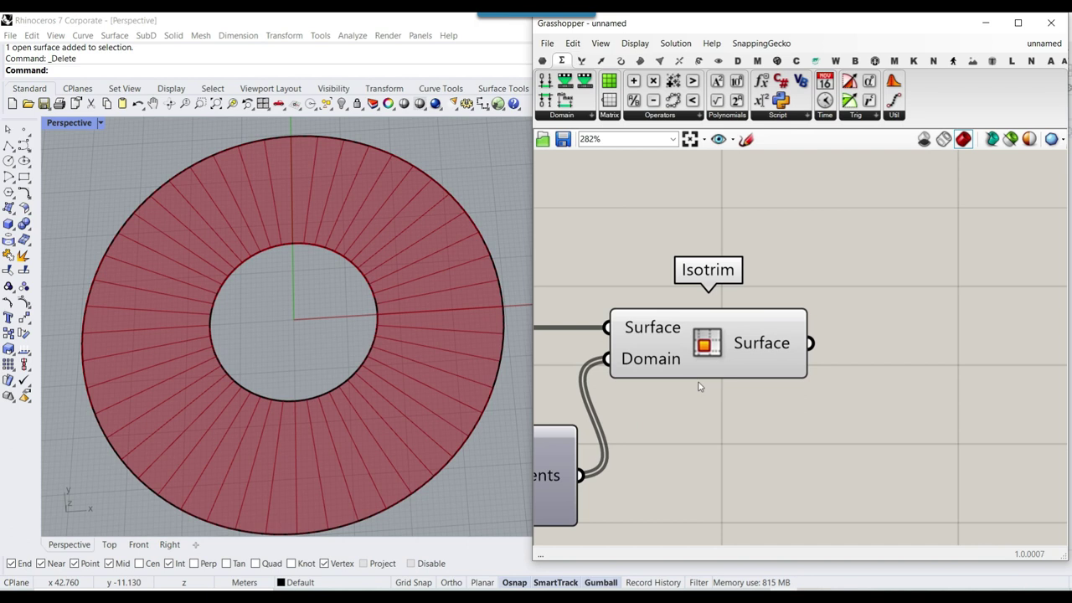
left_click(640, 61)
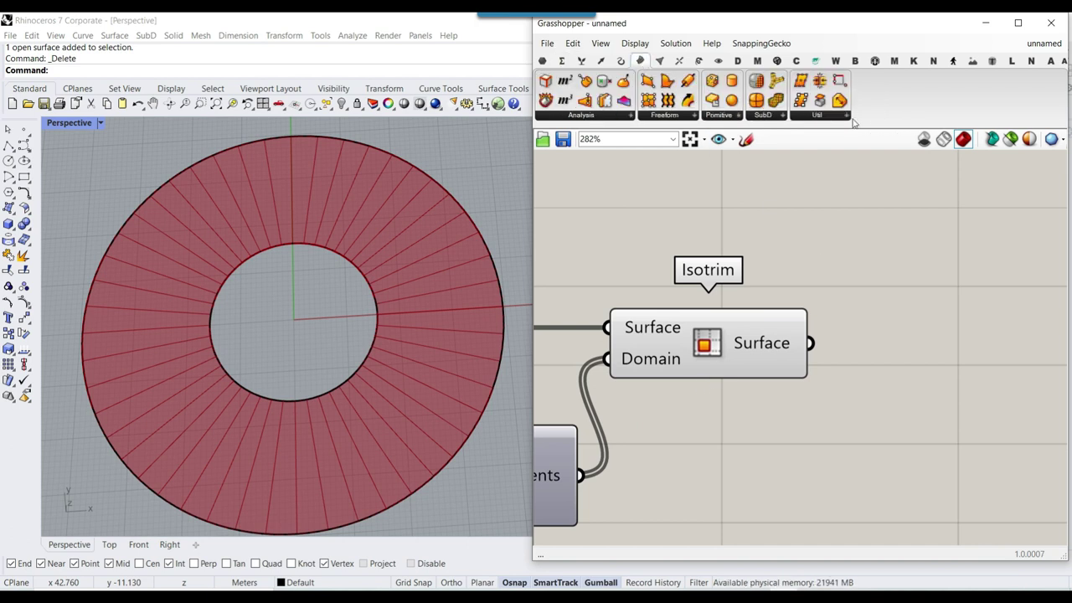
left_click(835, 117)
left_click(914, 165)
left_click(929, 393)
right_click_drag(858, 375, 706, 356)
left_click_drag(723, 389, 809, 354)
Step: Switch the Rhino viewport to the Top view of the ring's radial segments
scroll(291, 187, "up", 3)
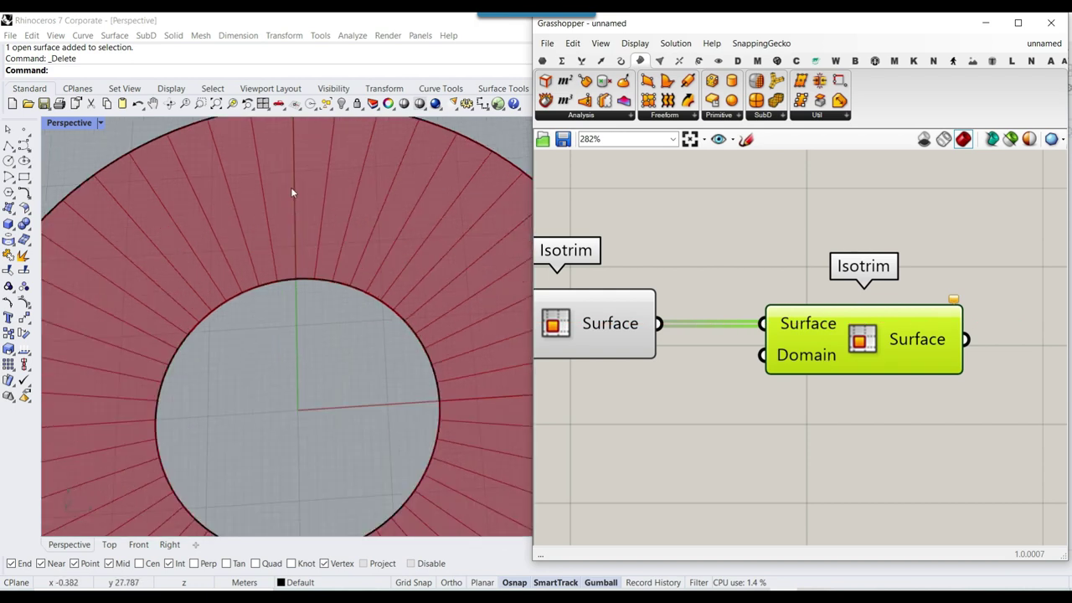
left_click(109, 544)
scroll(307, 184, "up", 5)
mouse_move(238, 358)
left_mouse_down()
mouse_move(186, 250)
mouse_move(252, 346)
left_mouse_up()
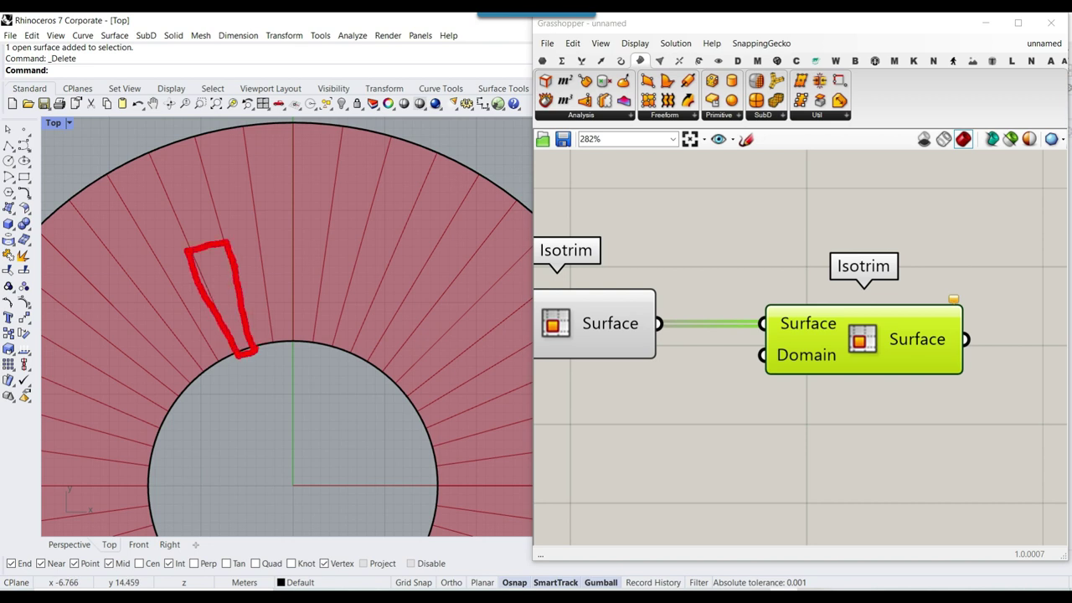
mouse_move(225, 230)
left_mouse_down()
mouse_move(222, 184)
mouse_move(258, 255)
mouse_move(273, 343)
mouse_move(259, 219)
mouse_move(287, 152)
mouse_move(301, 341)
left_mouse_up()
mouse_move(273, 238)
left_mouse_down()
mouse_move(390, 272)
mouse_move(360, 279)
left_mouse_up()
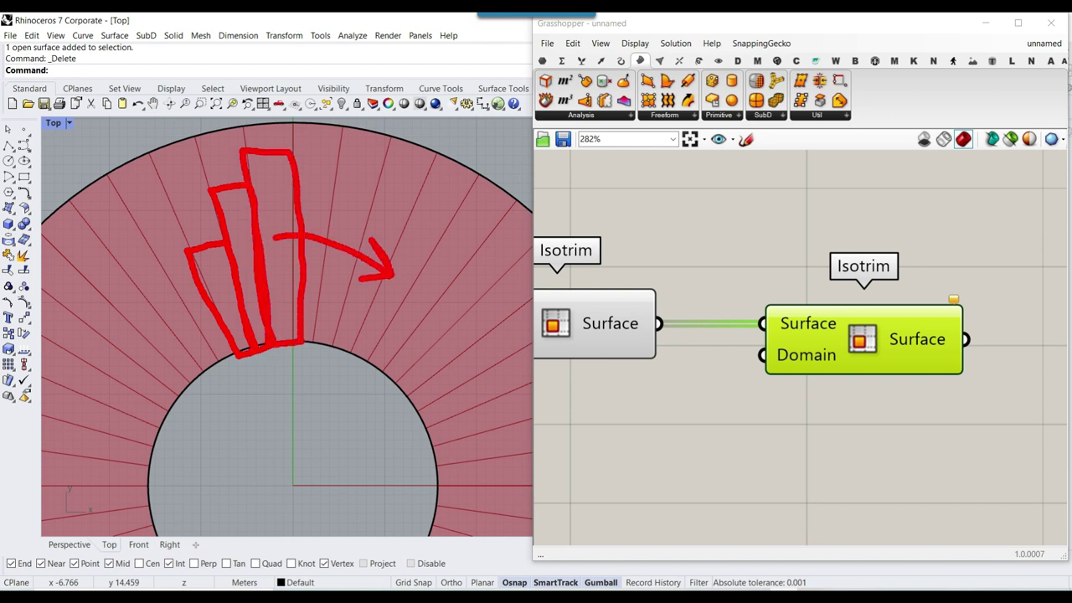
key("Escape")
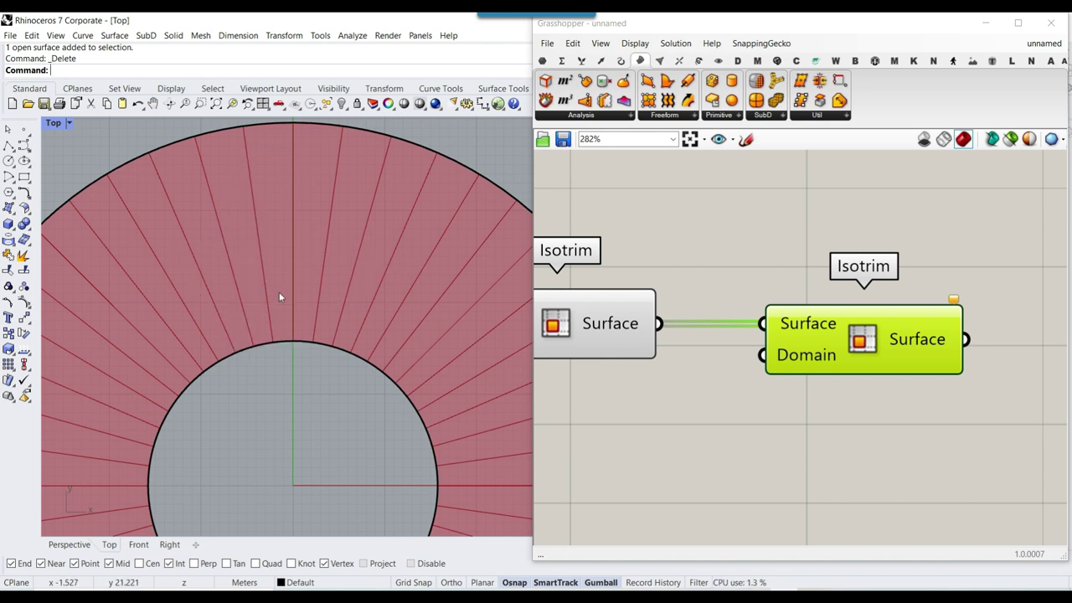
Step: Add a Construct Domain² component with U min, U max, V min and V max inputs and place it before the second Isotrim
left_click(569, 64)
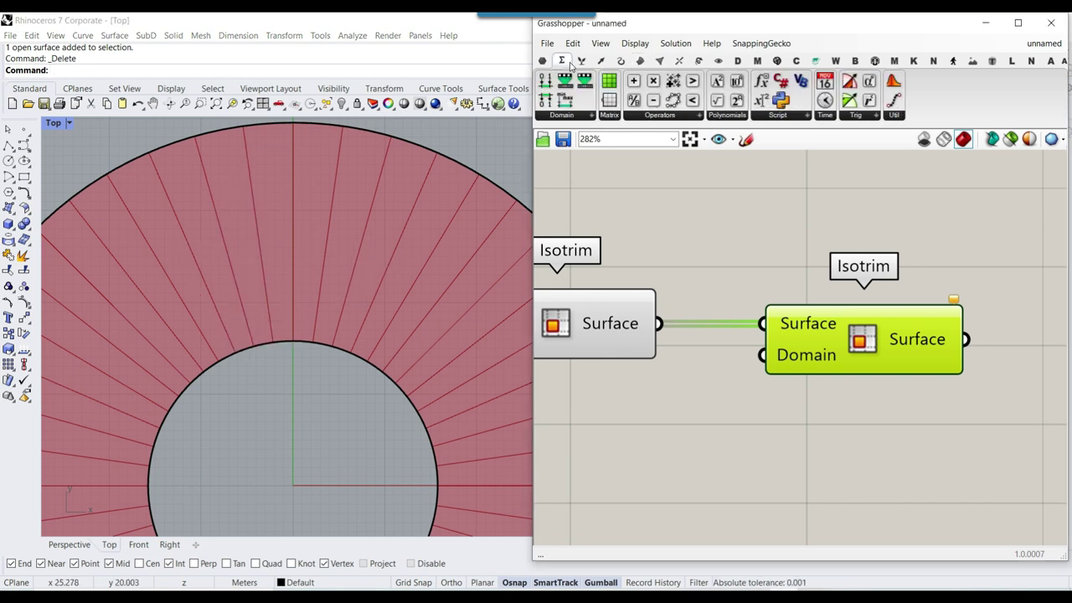
left_click(583, 116)
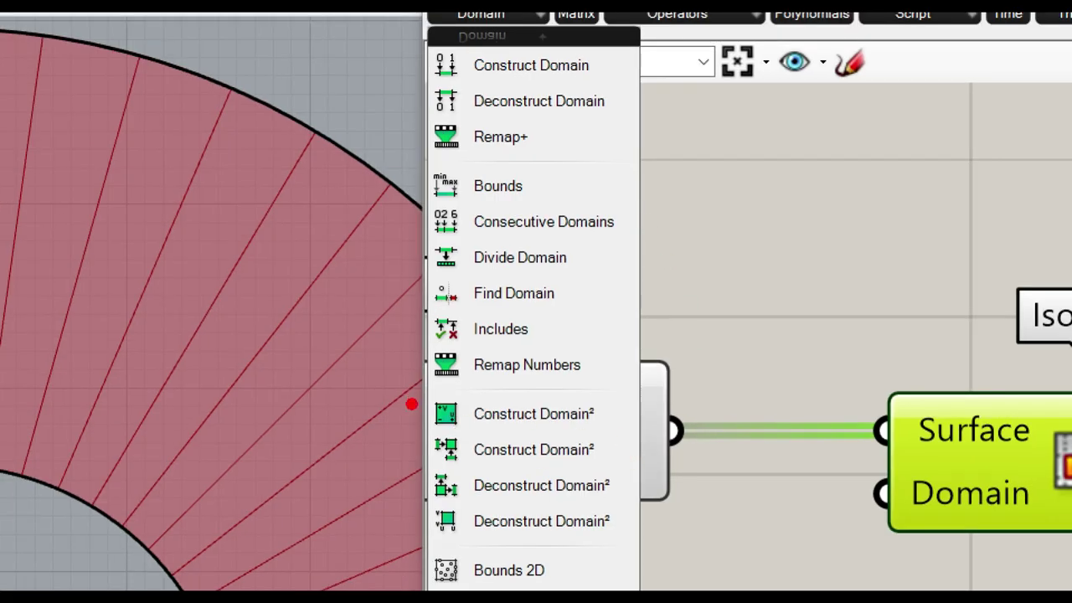
left_click_drag(411, 394, 647, 434, "ctrl")
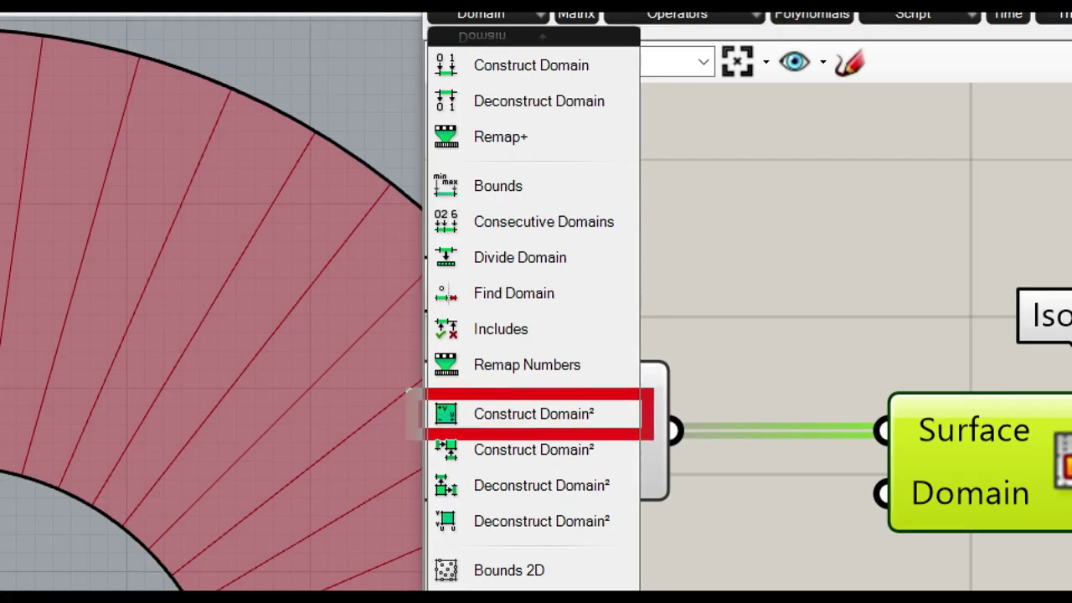
key("Escape")
left_click(506, 13)
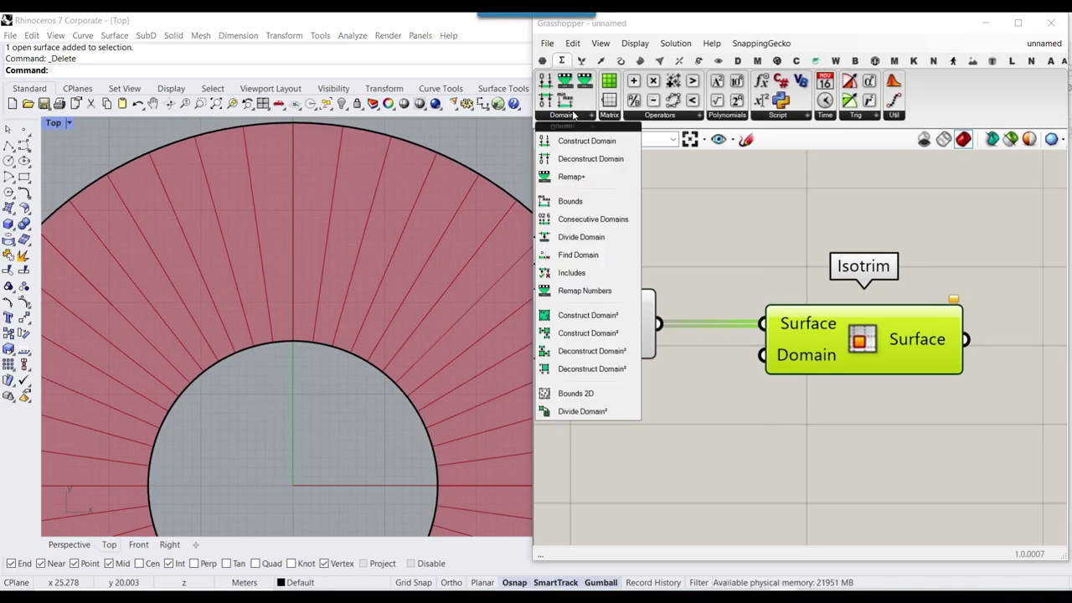
left_click(595, 315)
left_click(737, 458)
right_click_drag(809, 352, 773, 264)
scroll(774, 264, "down", 3)
left_click_drag(777, 260, 890, 258)
scroll(820, 284, "up", 3)
left_click_drag(607, 339, 675, 338)
scroll(678, 346, "up", 2)
left_click_drag(618, 270, 670, 321)
key("ctrl+z")
mouse_move(614, 277)
left_mouse_down("ctrl")
mouse_move(639, 280)
mouse_move(733, 354)
left_mouse_up("ctrl")
left_click_drag(608, 360, 724, 443)
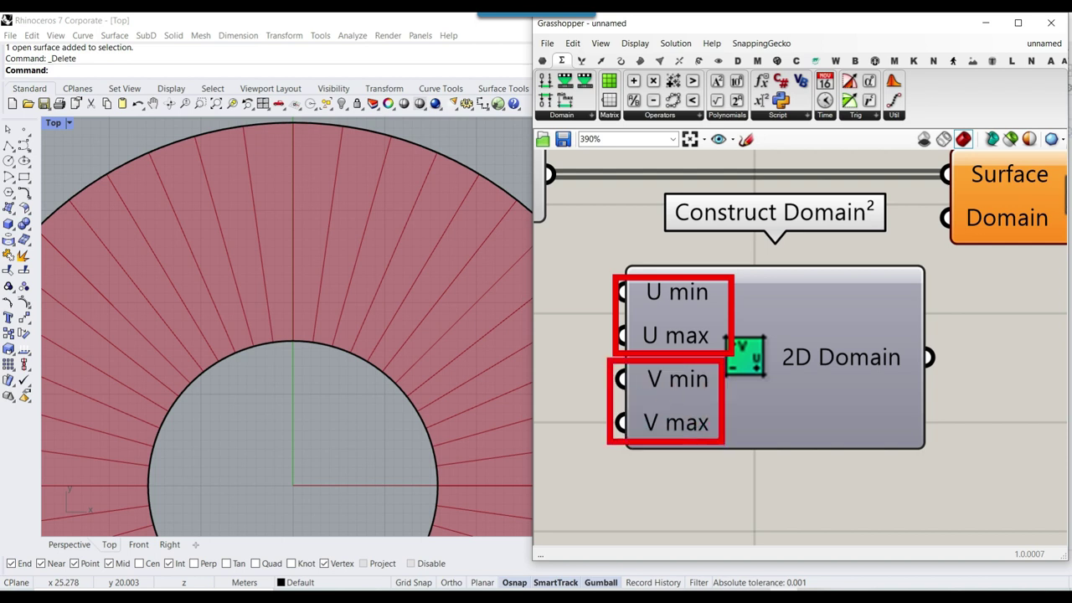
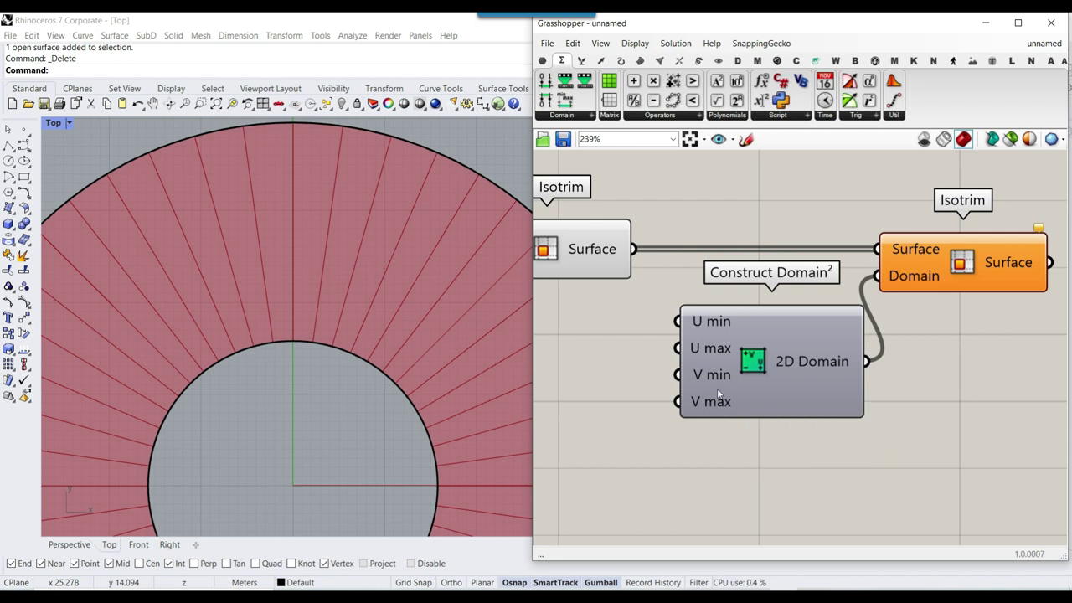
Step: Try to reparameterize the Surface input of the second Isotrim
right_click(904, 252)
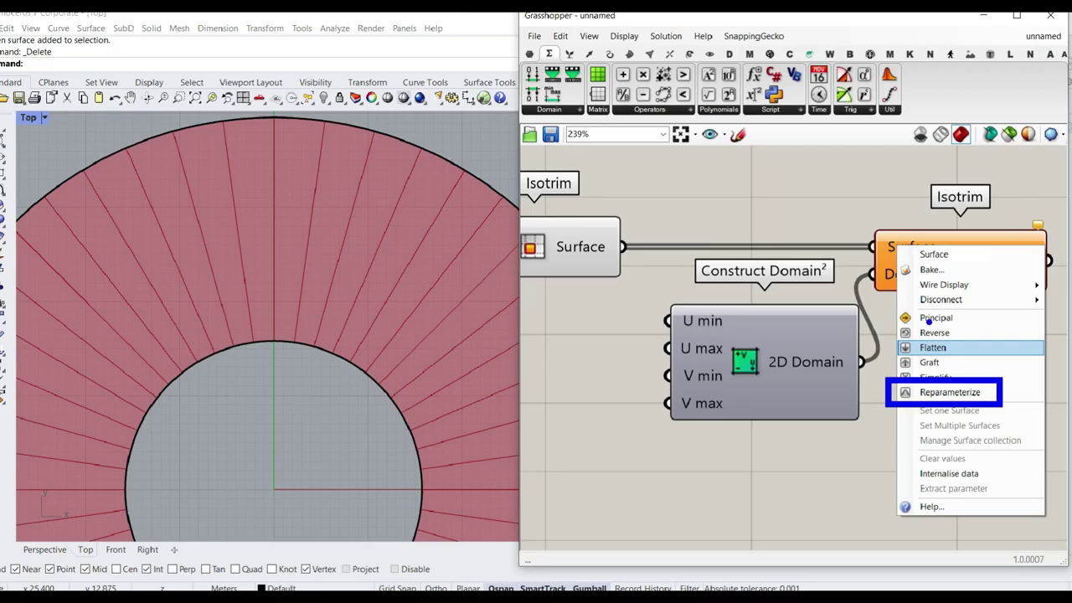
left_click(679, 48)
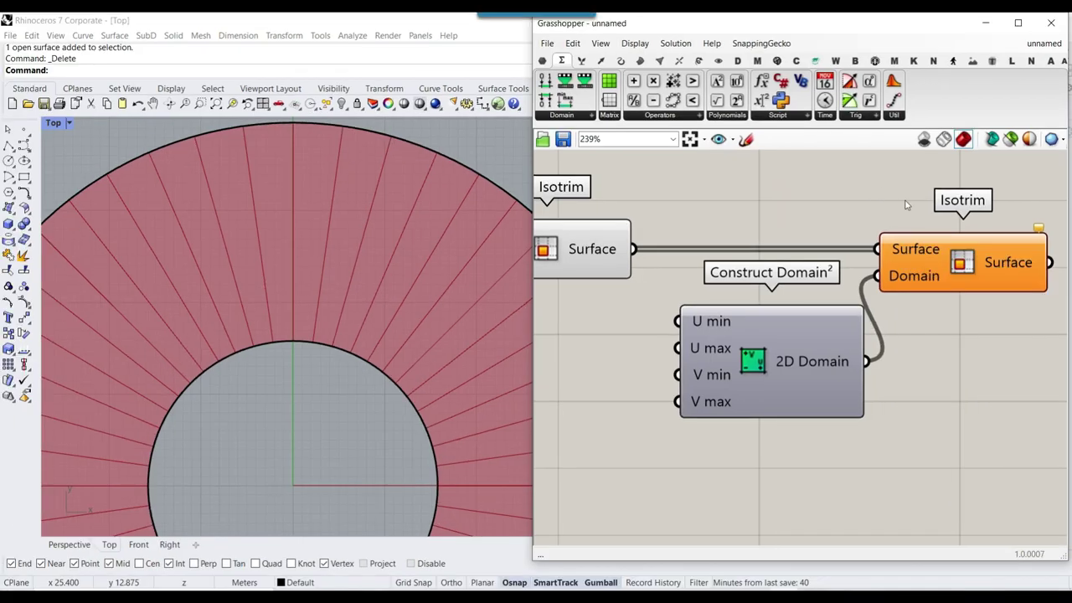
right_click(903, 249)
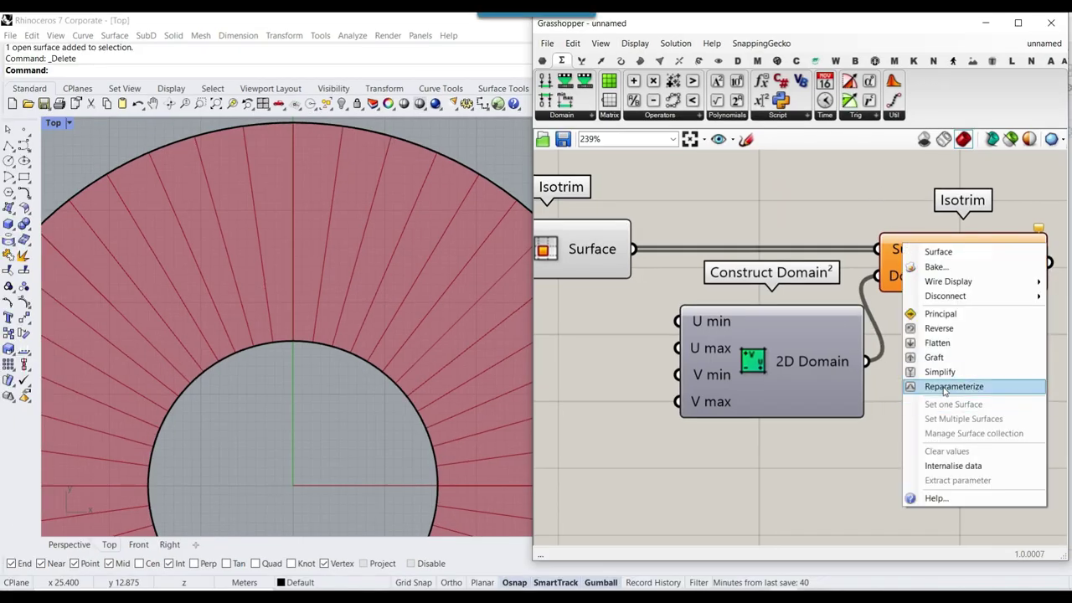
left_click(944, 387)
Step: Add a Domain² parameter above the wires and connect the first Isotrim's Surface output to it
left_click(543, 61)
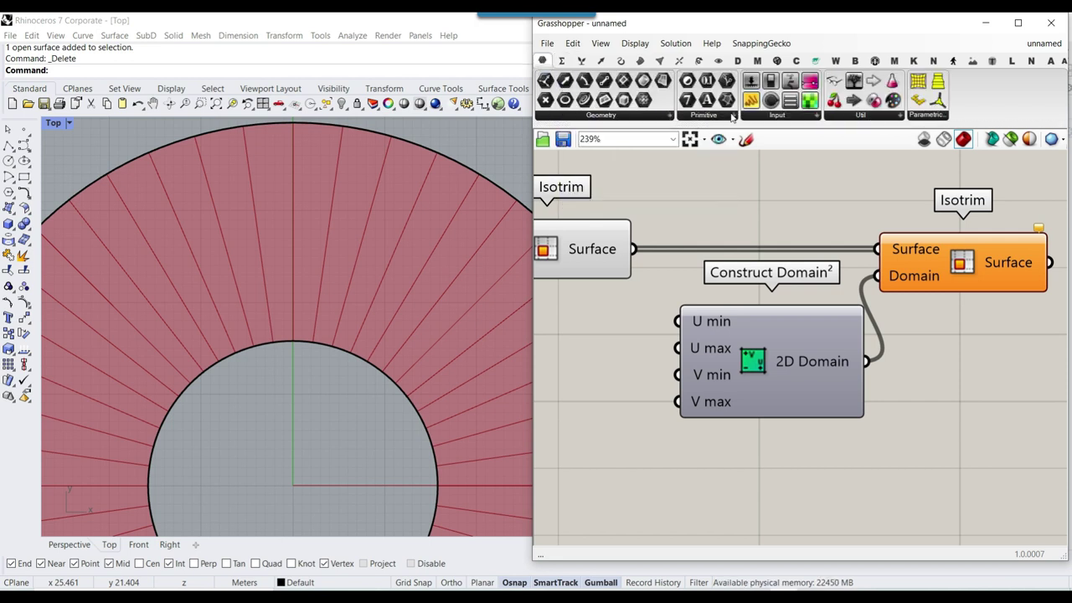
left_click(733, 115)
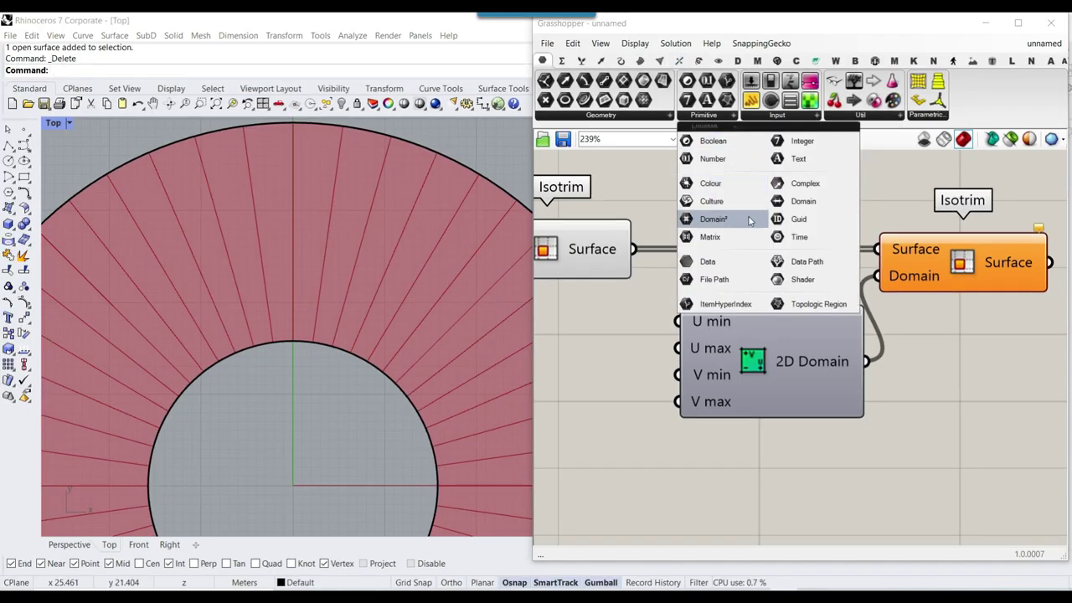
left_click(726, 217)
left_click(711, 205)
right_click_drag(655, 251, 582, 334)
left_click_drag(562, 332, 619, 287)
left_click_drag(635, 287, 653, 226)
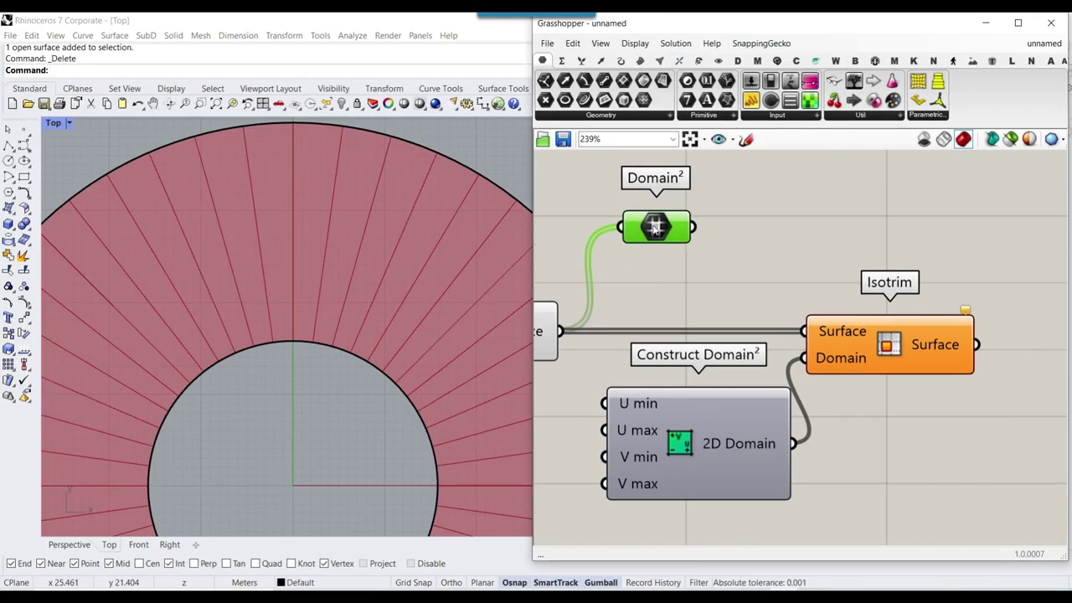
Step: Add a panel, connect the Domain² parameter to it, enlarge it and place it below Construct Domain²
left_click_drag(750, 102, 815, 210)
left_click_drag(671, 237, 709, 206)
scroll(871, 244, "down", 3)
left_click_drag(817, 238, 1031, 321)
scroll(1031, 321, "down", 3)
left_click_drag(846, 223, 852, 377)
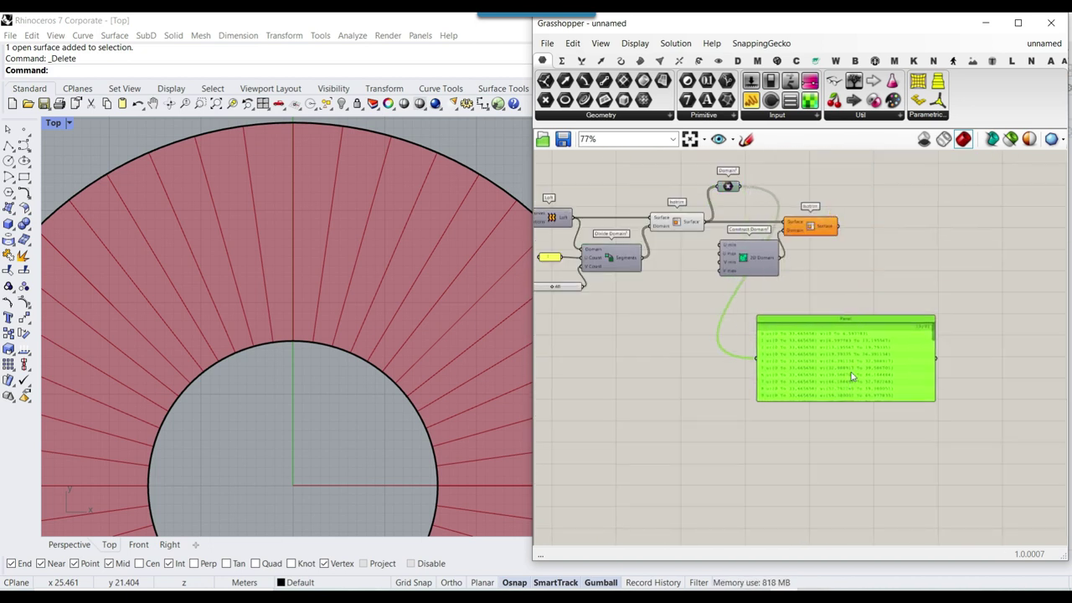
Step: Examine the U domains of the segments in the panel against the ring's radial direction
scroll(852, 376, "up", 6)
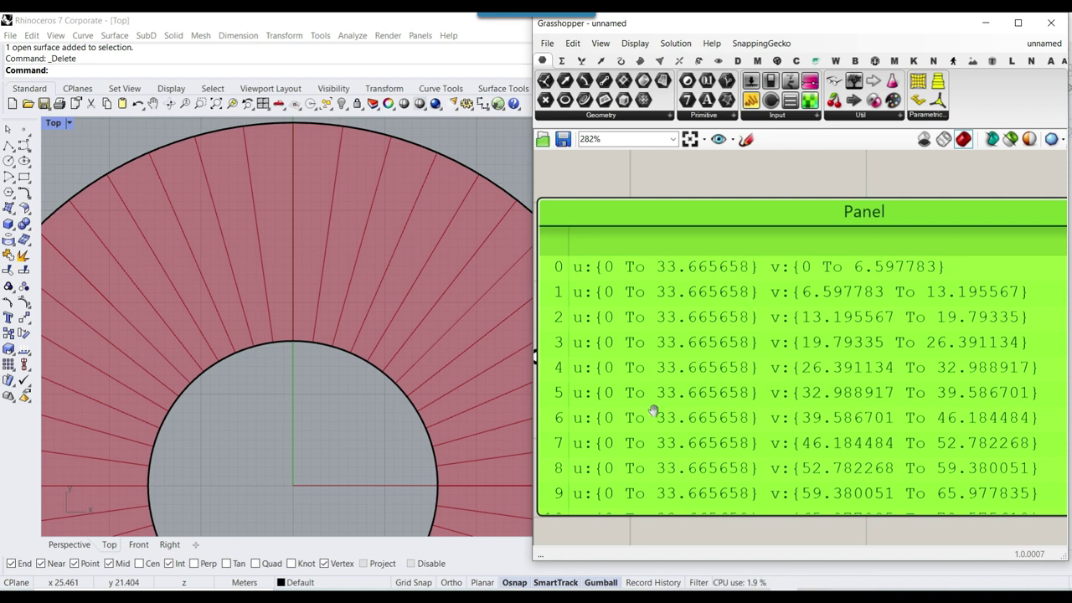
scroll(679, 311, "up", 3)
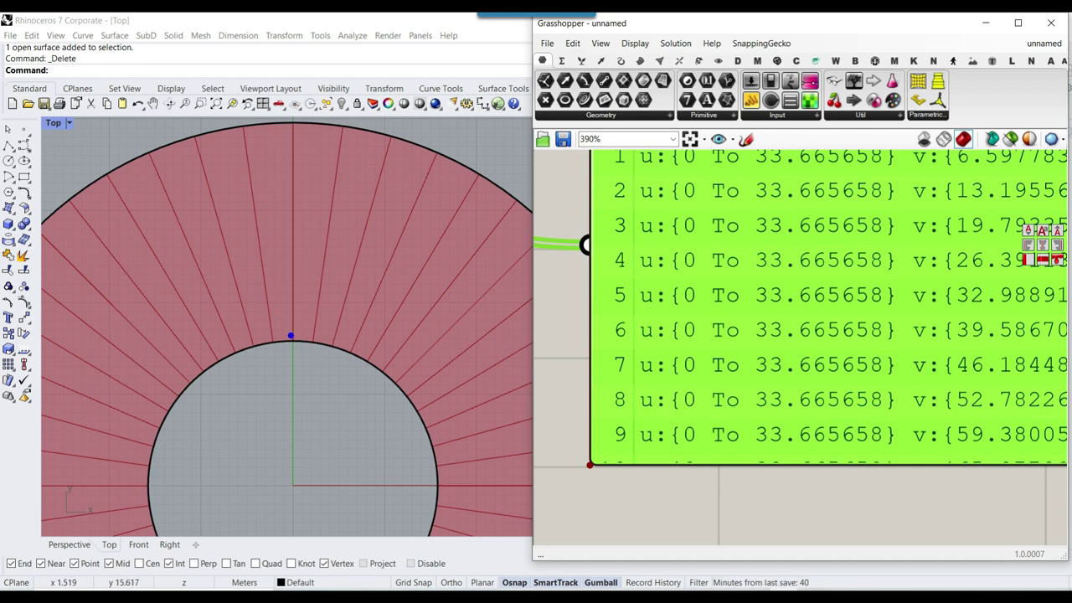
mouse_move(293, 339)
left_mouse_down("shift")
mouse_move(292, 123)
mouse_move(308, 151)
left_mouse_up("shift")
left_click_drag(294, 354, 292, 352)
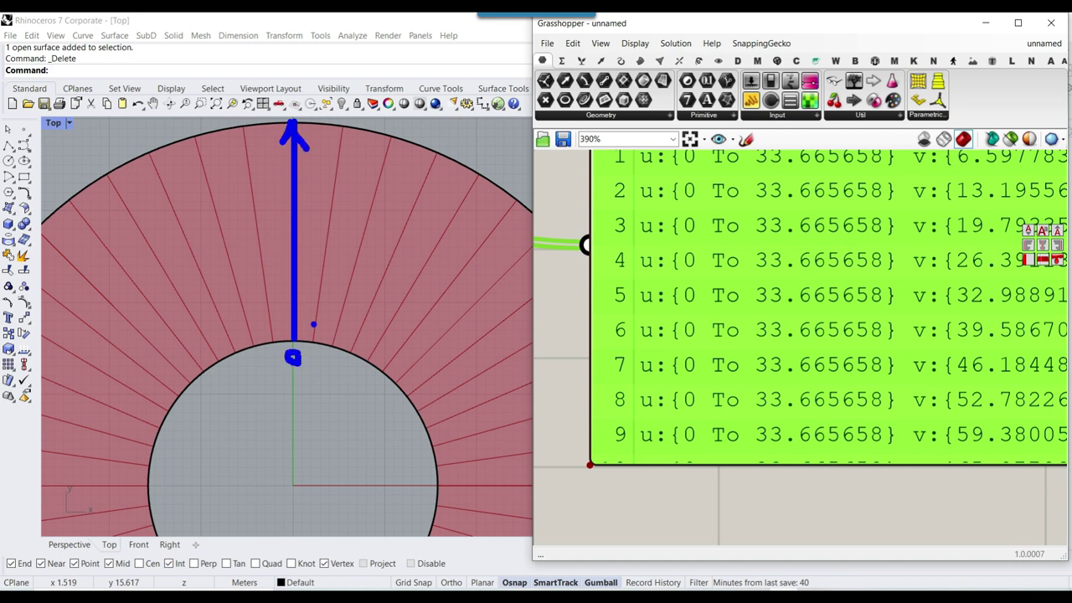
left_click_drag(609, 308, 881, 314)
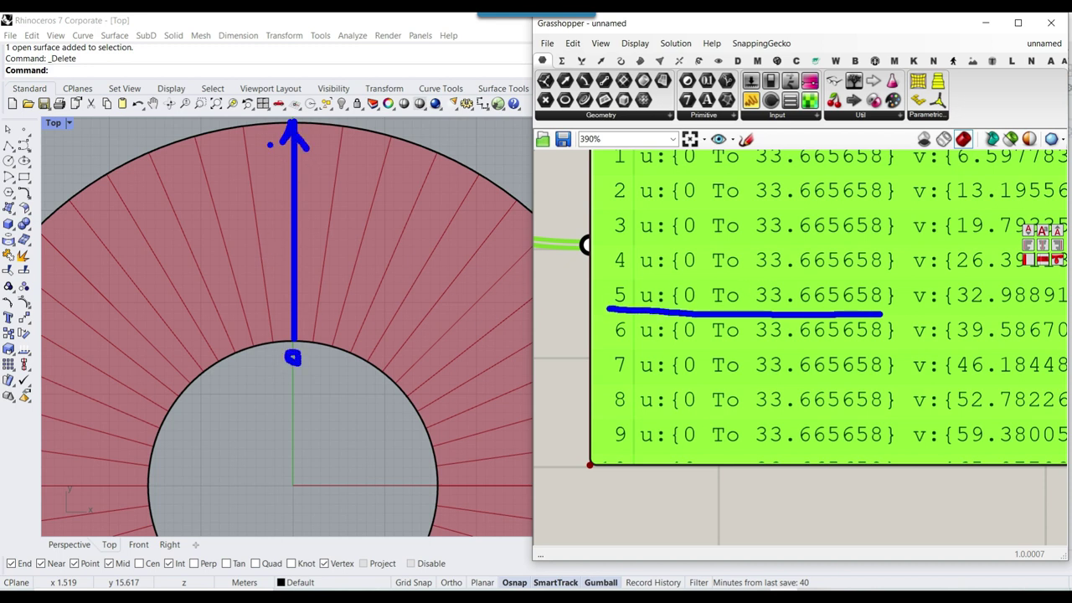
left_click_drag(257, 135, 253, 151)
key("Escape")
Step: Examine the V domains of the segments in the panel against the ring's inner edge
right_click_drag(981, 311, 780, 330)
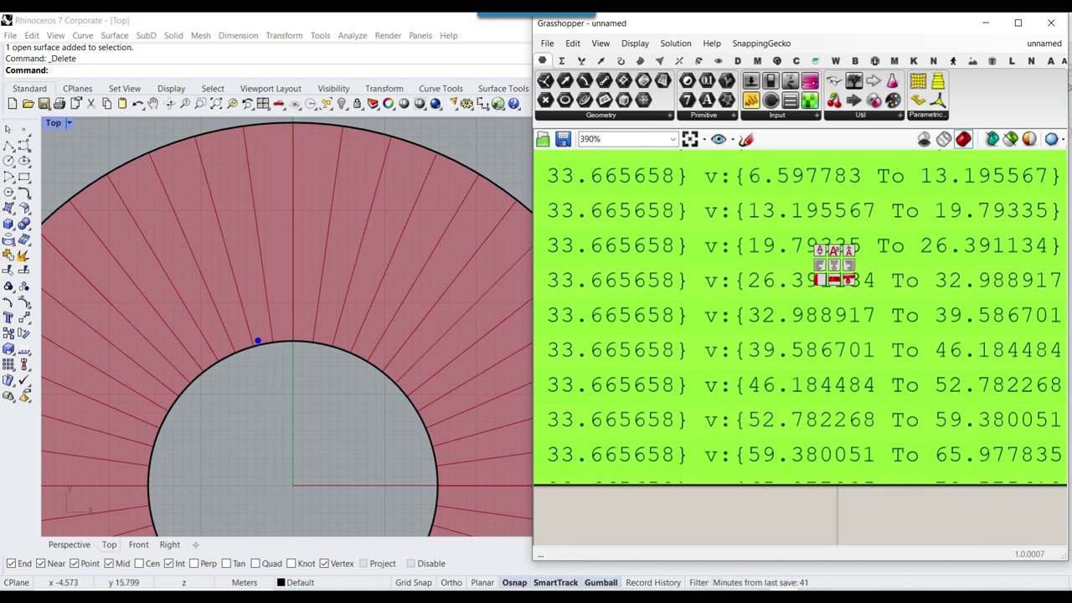
scroll(265, 346, "up", 6)
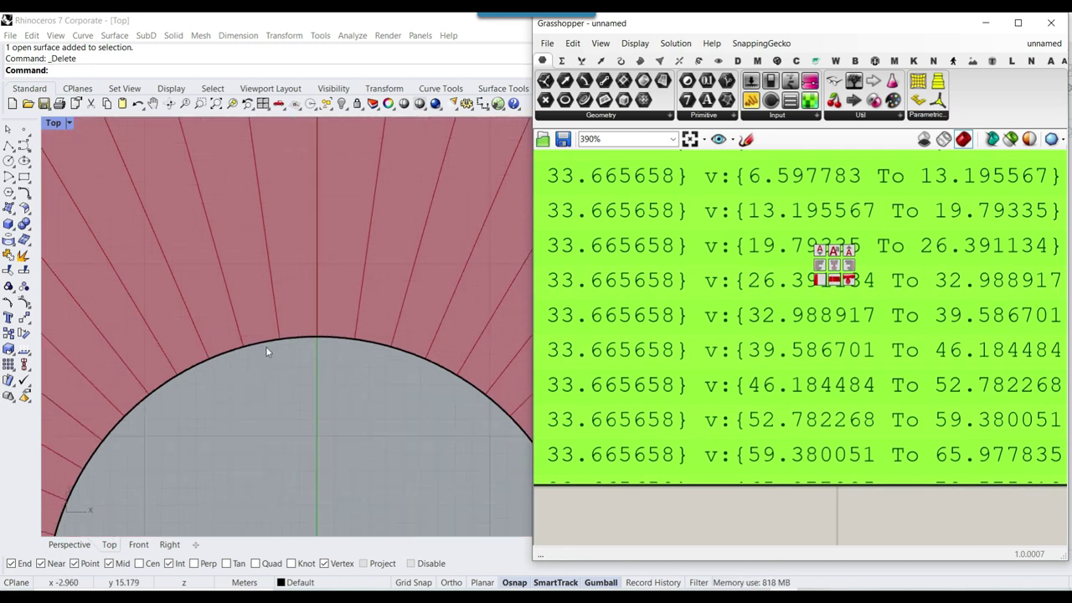
left_click_drag(212, 331, 223, 361)
mouse_move(216, 344)
left_mouse_down()
mouse_move(297, 330)
mouse_move(274, 344)
left_mouse_up()
mouse_move(217, 377)
left_mouse_down()
mouse_move(252, 382)
mouse_move(238, 396)
mouse_move(298, 383)
left_mouse_up()
mouse_move(321, 340)
left_mouse_down()
mouse_move(337, 350)
mouse_move(324, 365)
left_mouse_up()
mouse_move(387, 339)
left_mouse_down()
mouse_move(382, 362)
mouse_move(413, 345)
mouse_move(425, 360)
mouse_move(444, 358)
left_mouse_up()
left_click(425, 376)
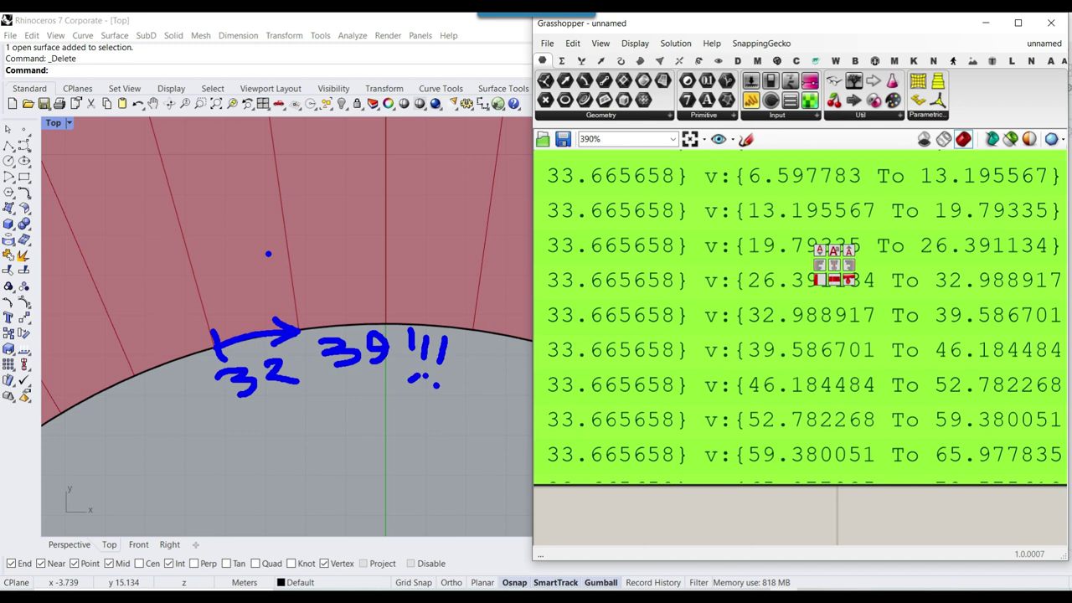
key("Escape")
Step: Reparameterize the Surface output of the first Isotrim and check the segment domains in the panel
scroll(876, 367, "down", 4)
right_click_drag(856, 322, 806, 492)
scroll(776, 414, "down", 1)
right_click_drag(687, 306, 655, 207)
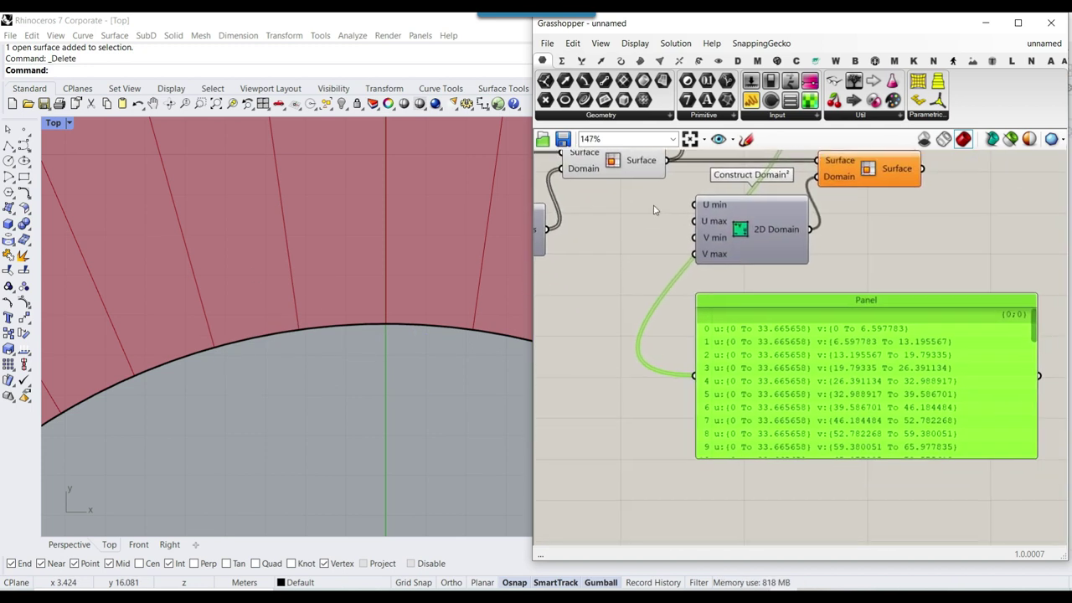
scroll(654, 210, "up", 1)
right_click(612, 189)
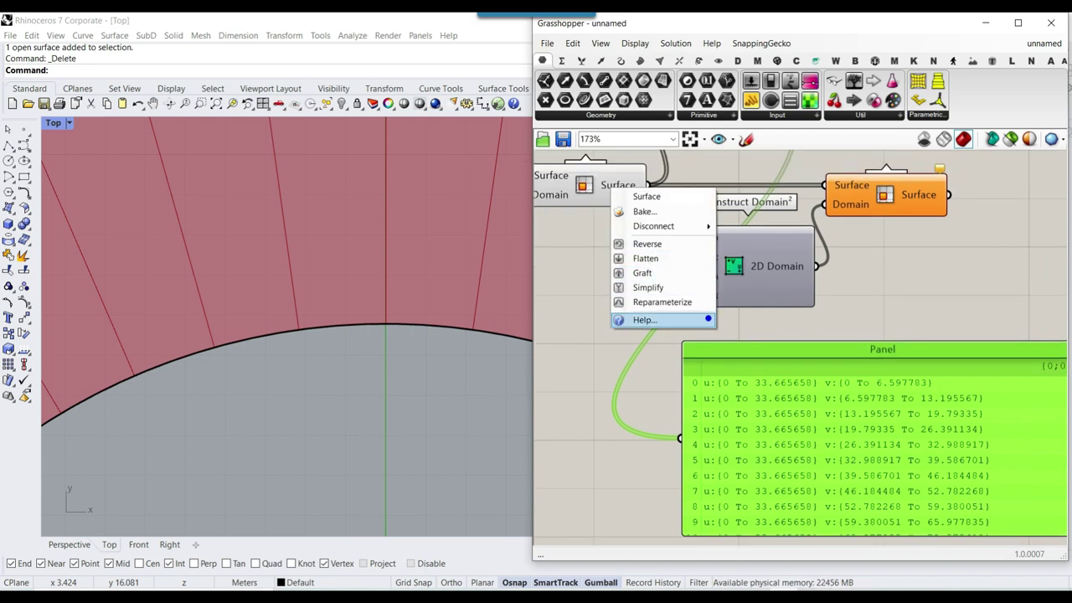
mouse_move(590, 291)
left_mouse_down("ctrl")
mouse_move(652, 311)
mouse_move(746, 313)
left_mouse_up("ctrl")
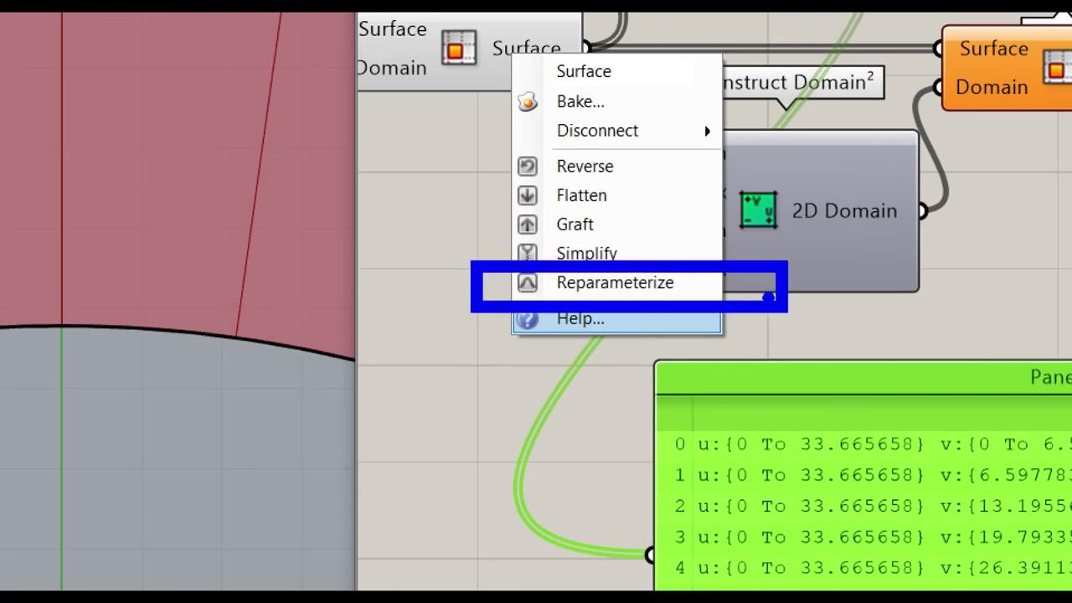
key("Escape")
right_click(548, 47)
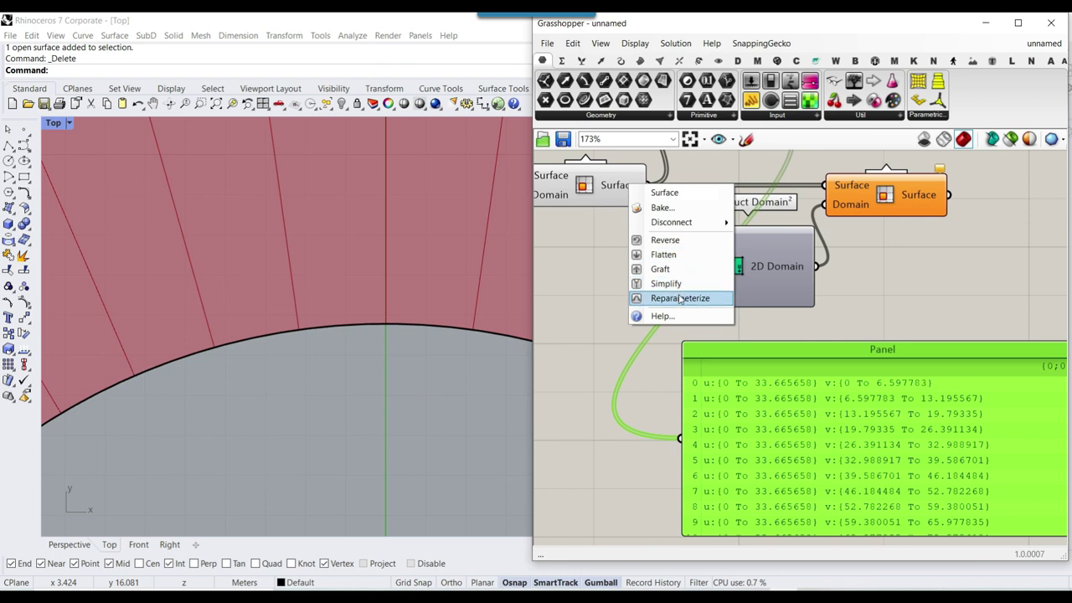
left_click(680, 299)
scroll(706, 287, "up", 4)
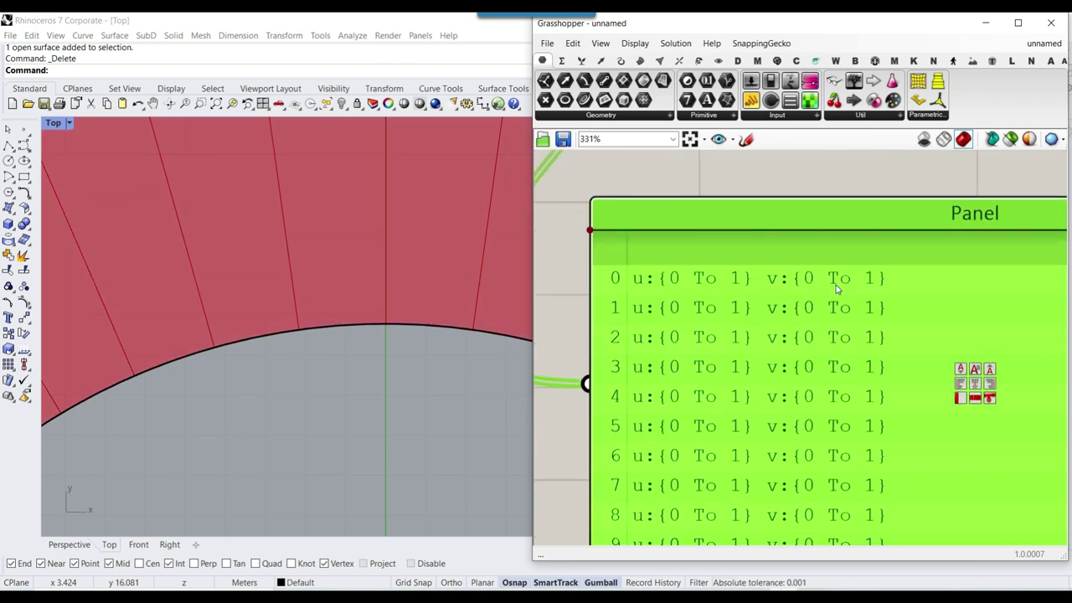
scroll(302, 383, "down", 5)
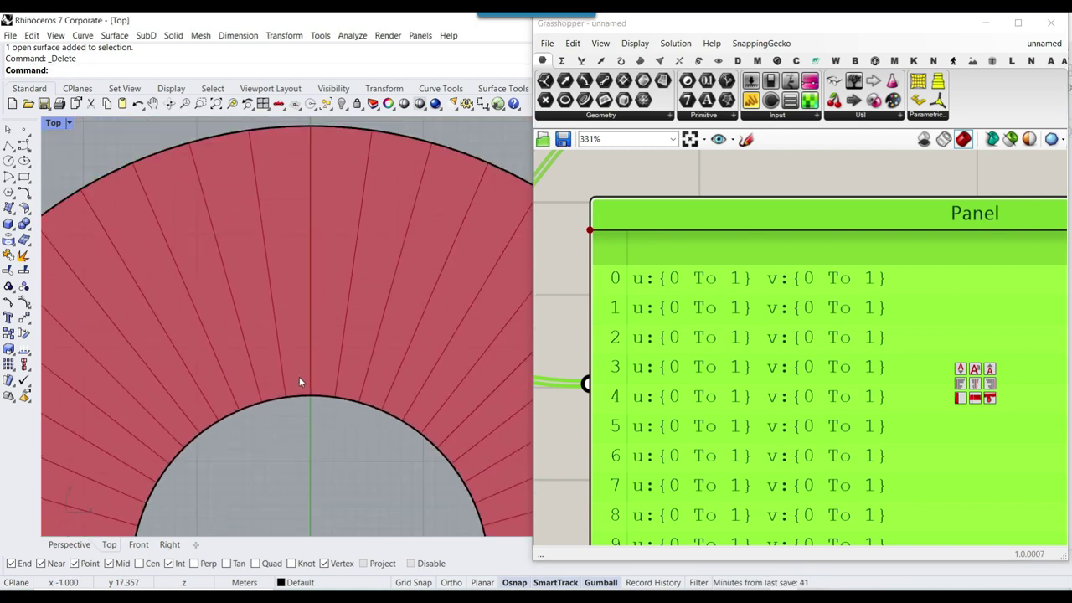
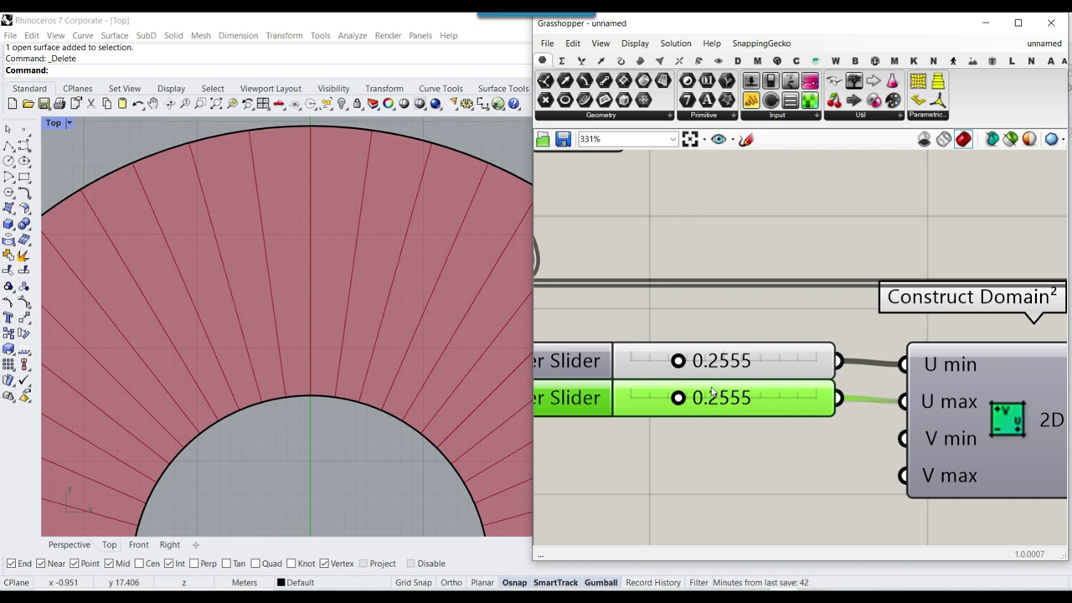
Step: Set the U min slider of Construct Domain² to 0.0000 and the U max slider to 1.0000
left_click_drag(678, 370, 631, 370)
left_click_drag(678, 398, 825, 399)
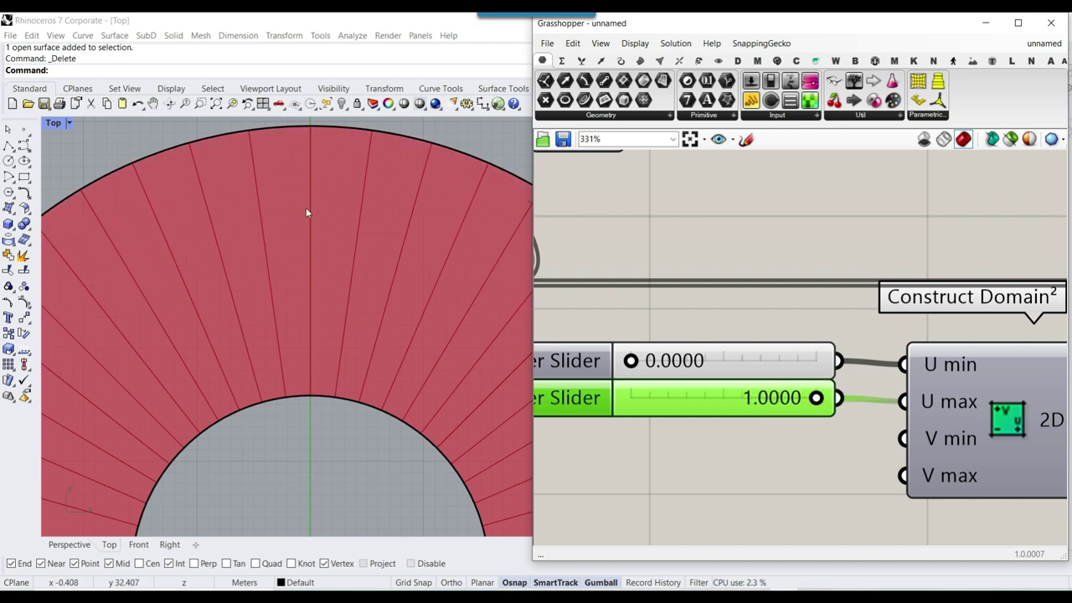
mouse_move(309, 392)
left_mouse_down()
mouse_move(310, 202)
mouse_move(350, 206)
left_mouse_up()
key("Escape")
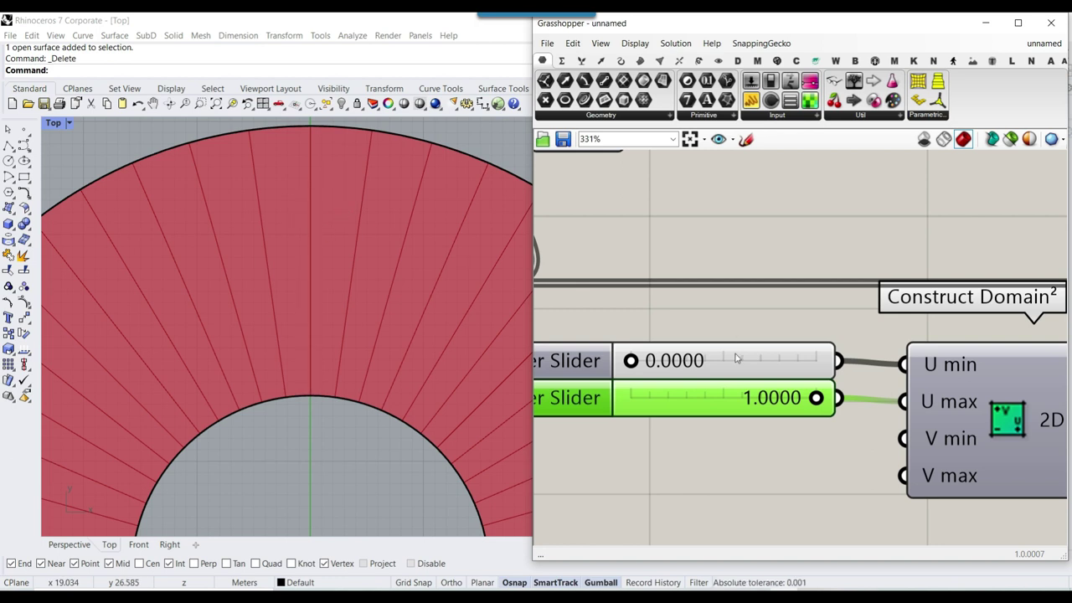
Step: Lower the U max slider to 0.7345 and delete the U min slider feeding Construct Domain²
left_click_drag(818, 399, 766, 407)
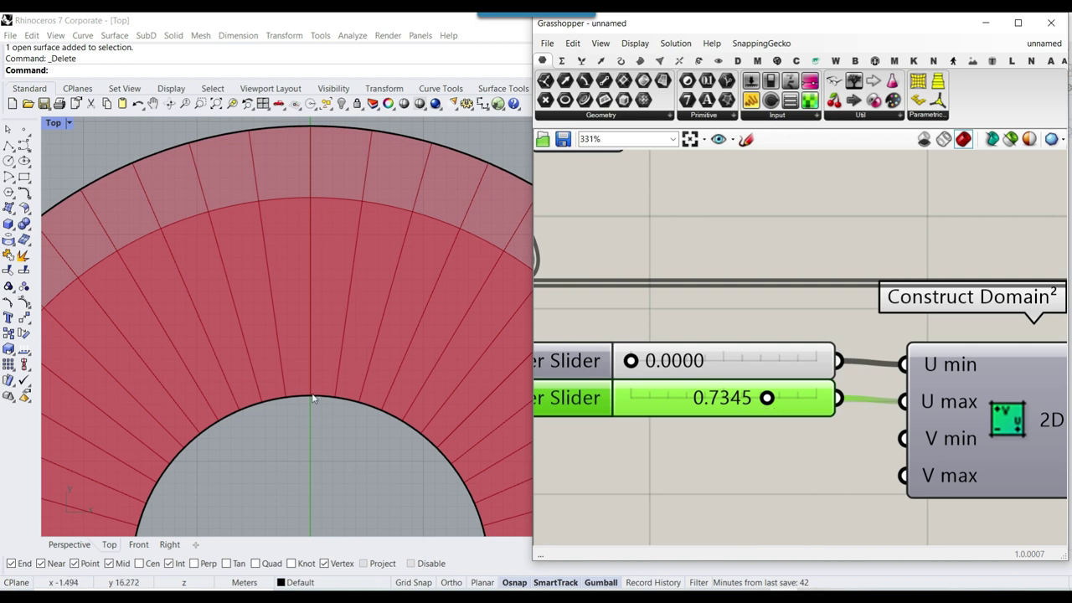
mouse_move(630, 361)
left_mouse_down()
mouse_move(643, 361)
mouse_move(618, 363)
left_mouse_up()
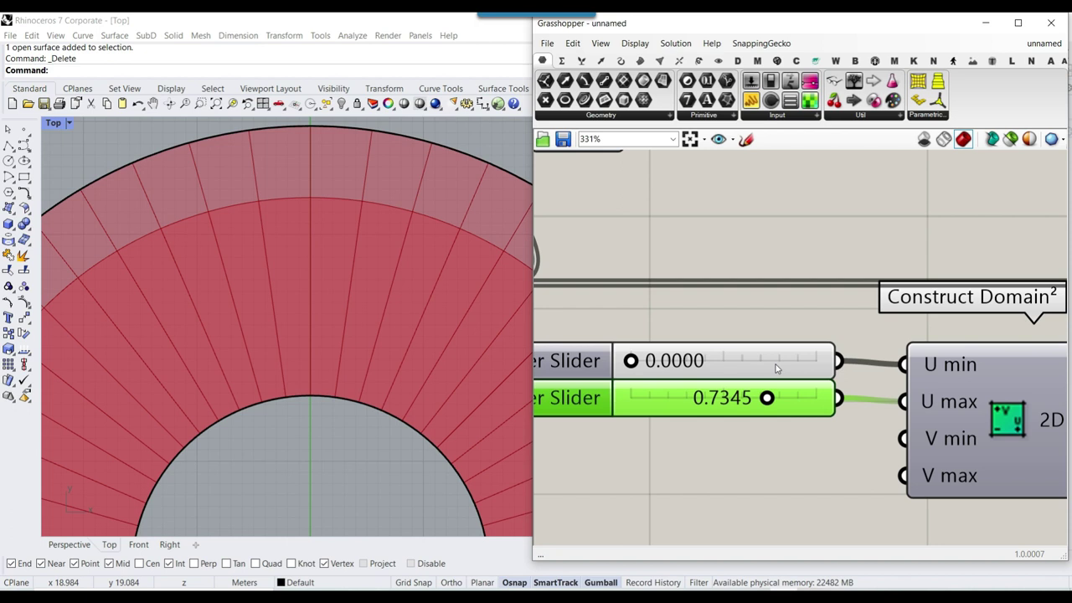
left_click(748, 371)
key("Delete")
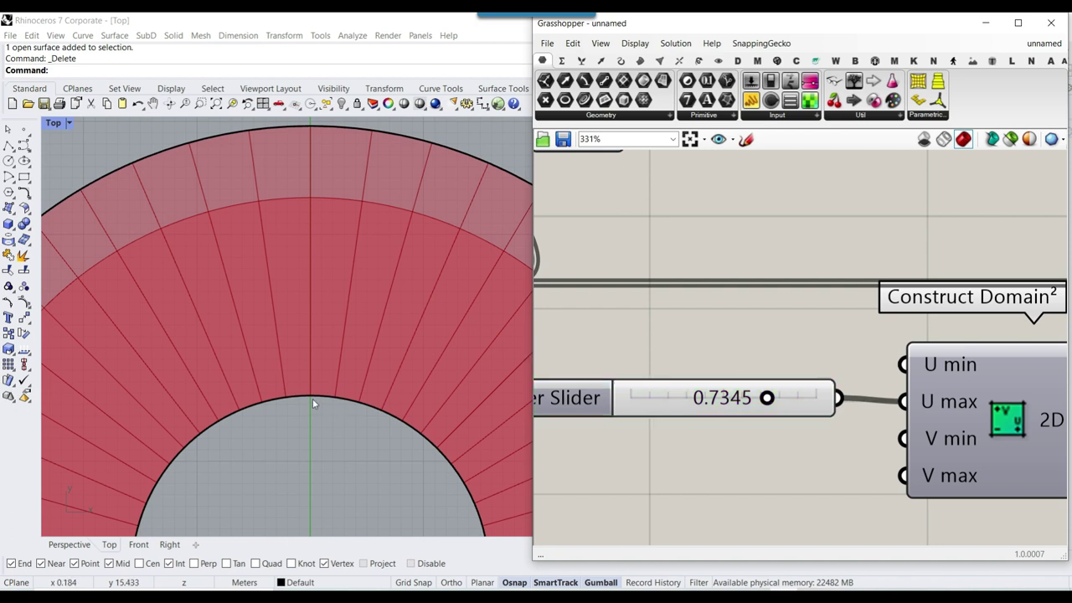
Step: Rewire the remaining slider from U max to V min of Construct Domain² and connect a copy of it to V max
left_click_drag(767, 398, 739, 399)
left_click_drag(843, 399, 903, 402, "ctrl")
right_click_drag(830, 429, 841, 342)
left_click_drag(804, 316, 913, 351)
left_click_drag(812, 369, 914, 387, "alt")
Step: Set the V min slider to 0.0858 and the V max slider to 0.8009
left_click_drag(739, 367, 641, 367)
left_click_drag(754, 403, 809, 404)
scroll(307, 409, "up", 3)
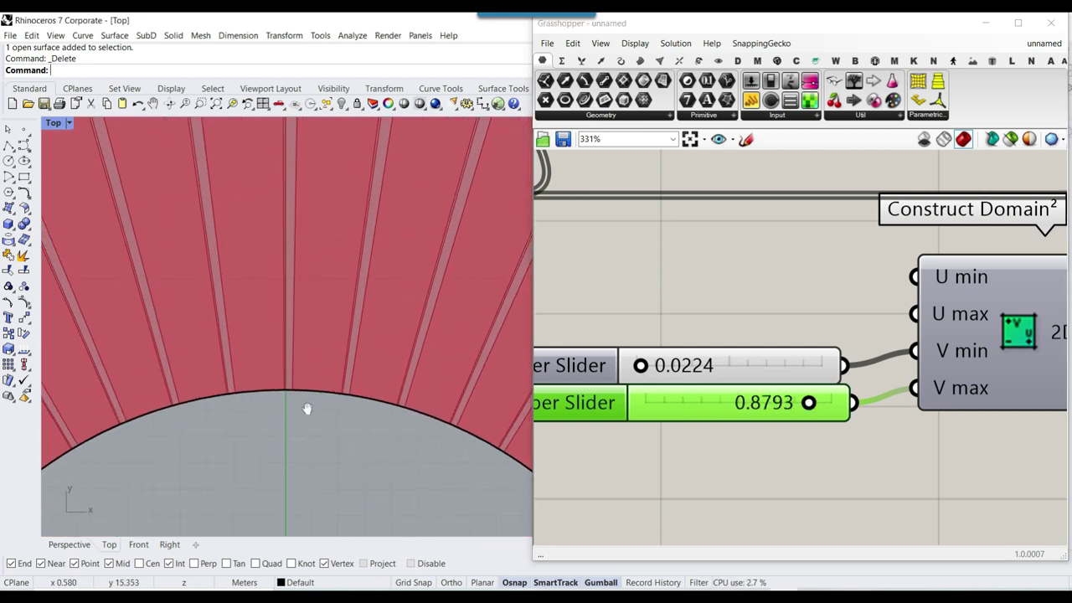
scroll(307, 409, "up", 3)
mouse_move(641, 366)
left_mouse_down()
mouse_move(630, 366)
mouse_move(652, 368)
left_mouse_up()
left_click_drag(809, 404, 794, 403)
key("ctrl+2")
left_click_drag(263, 374, 259, 435)
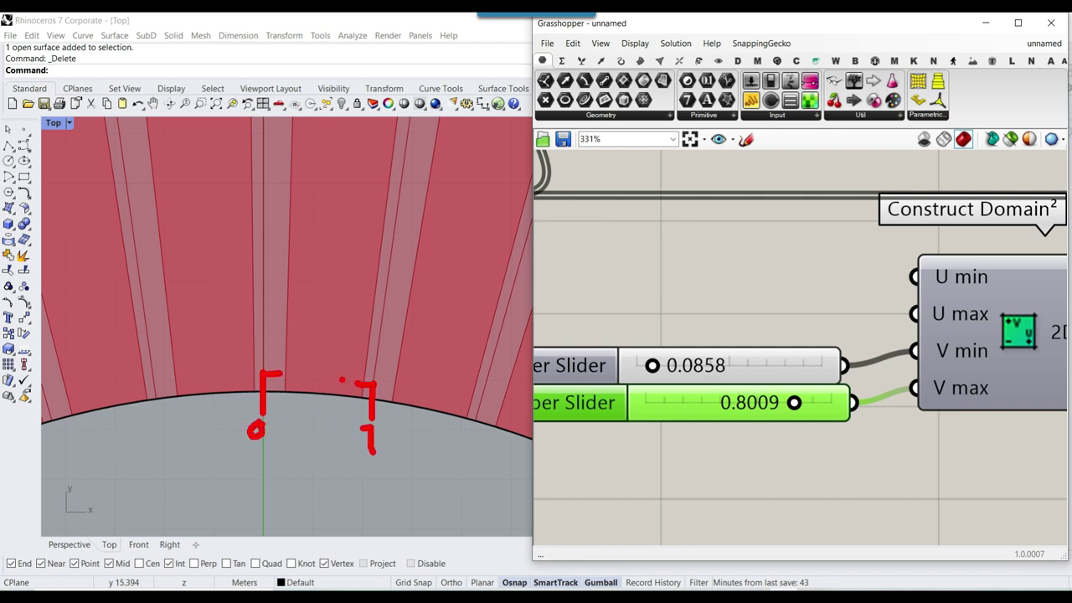
key("Escape")
scroll(338, 377, "down", 17)
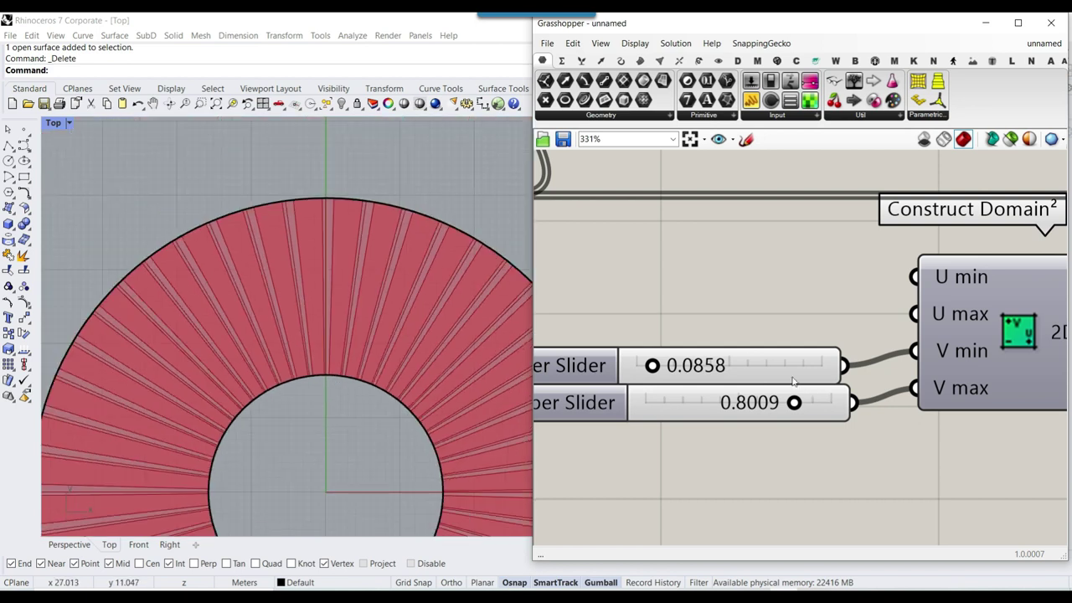
Step: Set the V min slider to exactly 0.1
left_click_drag(779, 338, 737, 422)
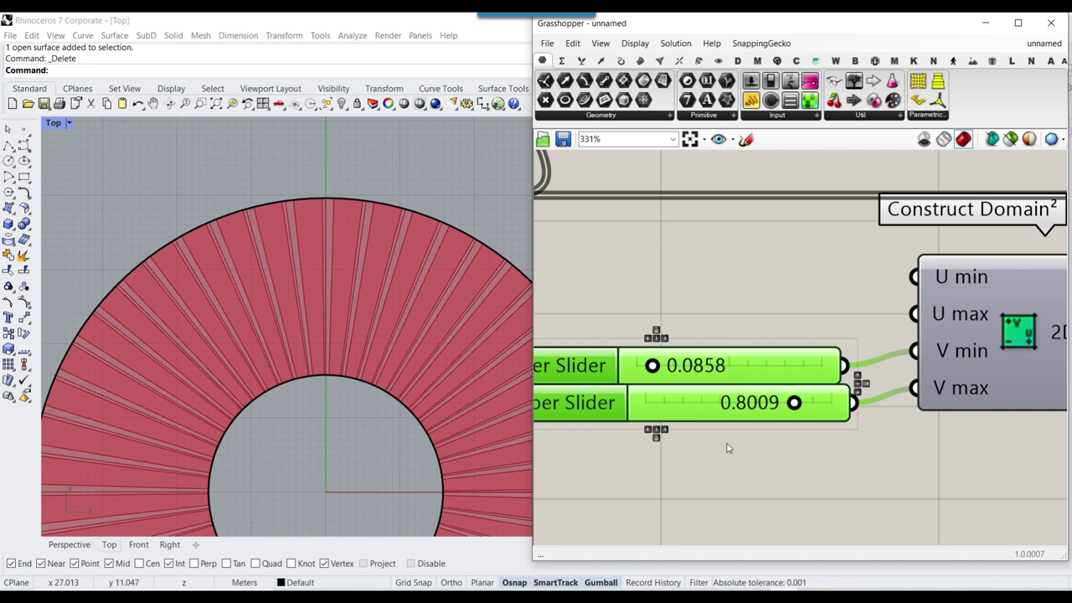
left_click(730, 450)
double_click(710, 365)
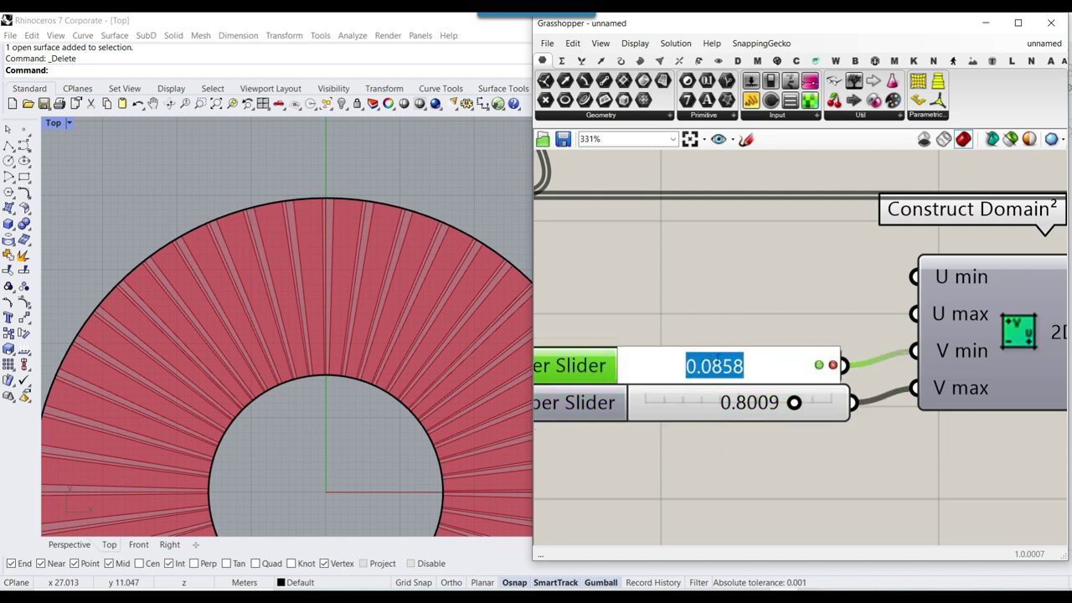
type("0.1")
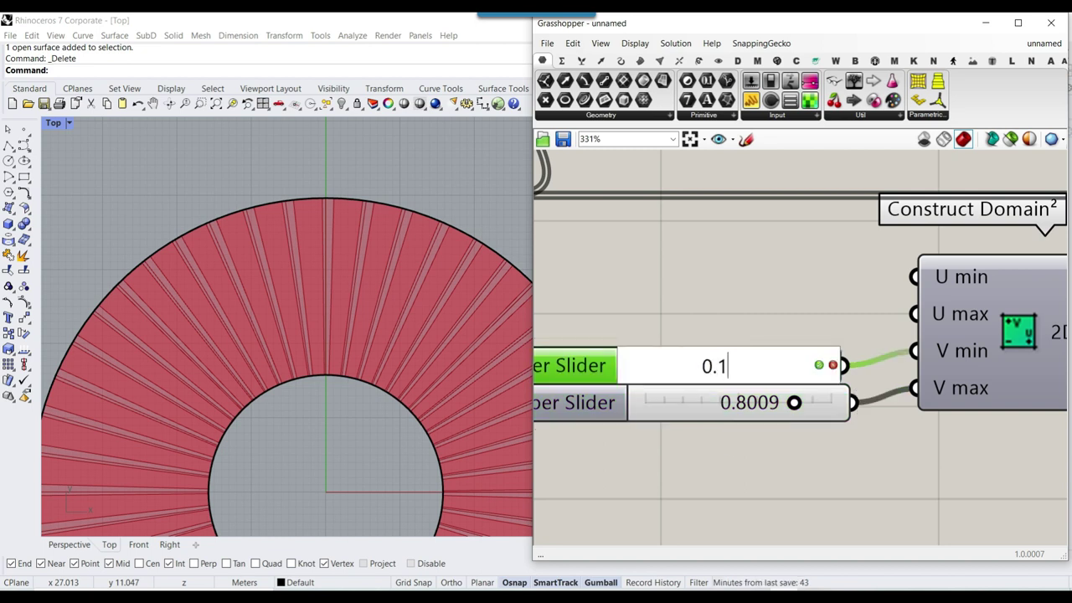
key("Return")
Step: Delete the V max slider and connect the V min slider to the V max input as well
left_click(735, 409)
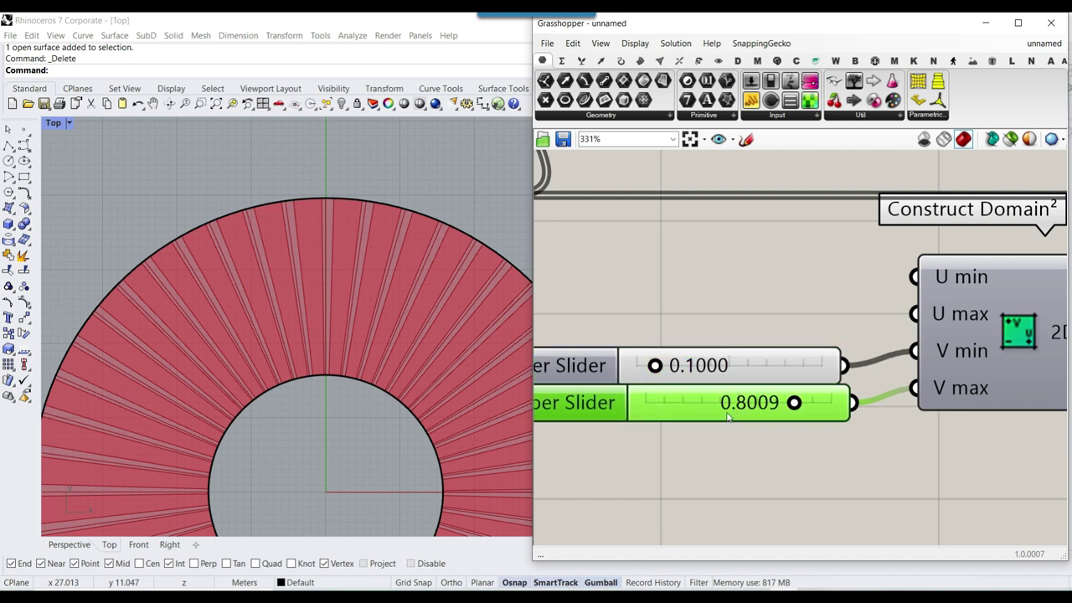
key("Delete")
left_click_drag(858, 371, 915, 387)
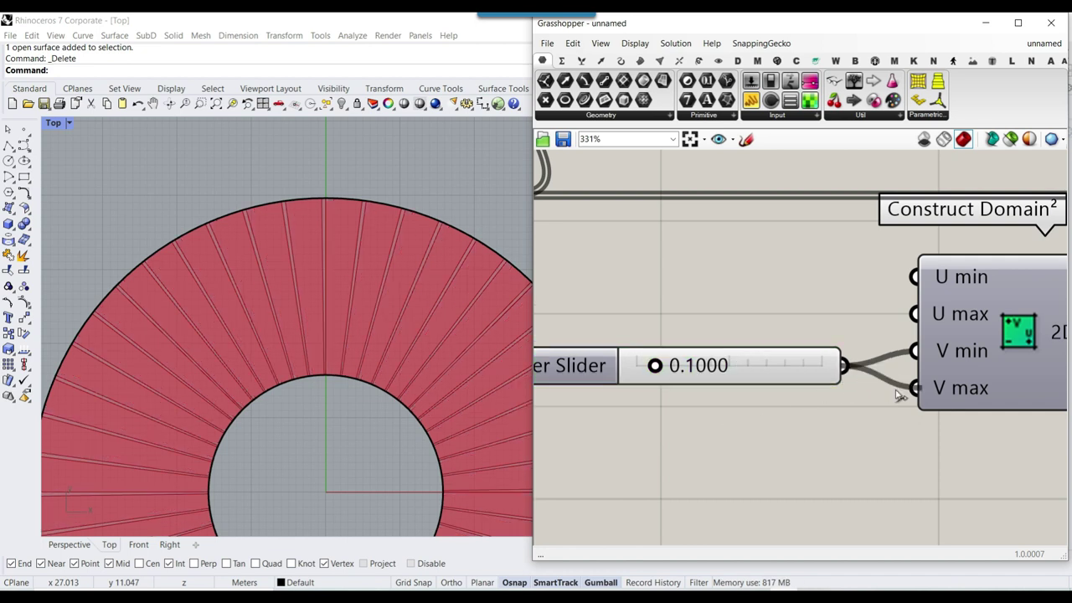
Step: Add an expression to the V max input of Construct Domain² so both sides of each bar are trimmed equally
scroll(802, 404, "up", 2)
scroll(332, 381, "up", 4)
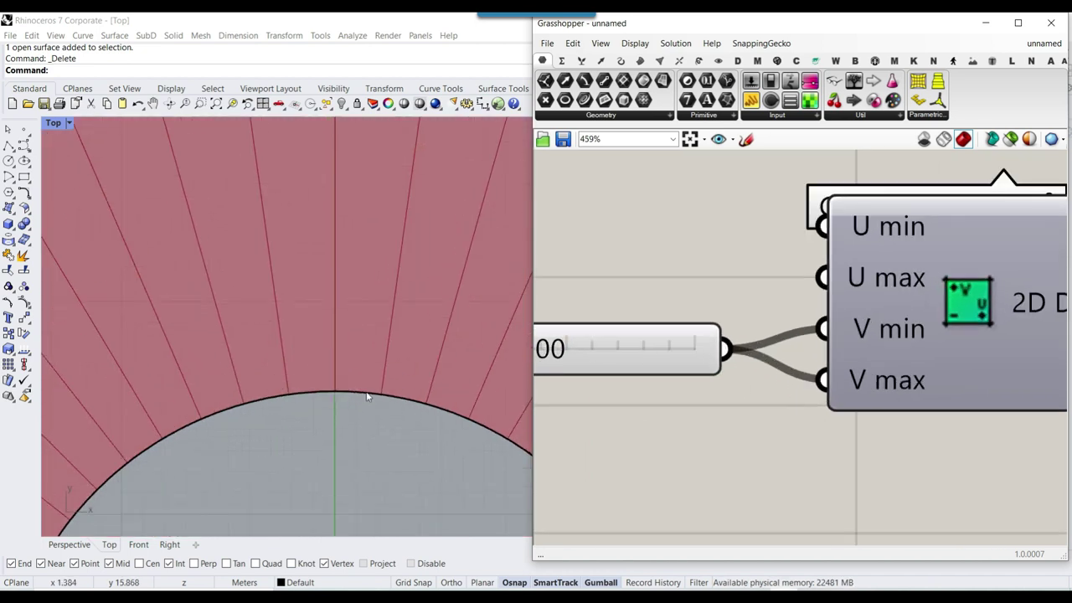
right_click_drag(749, 395, 832, 376)
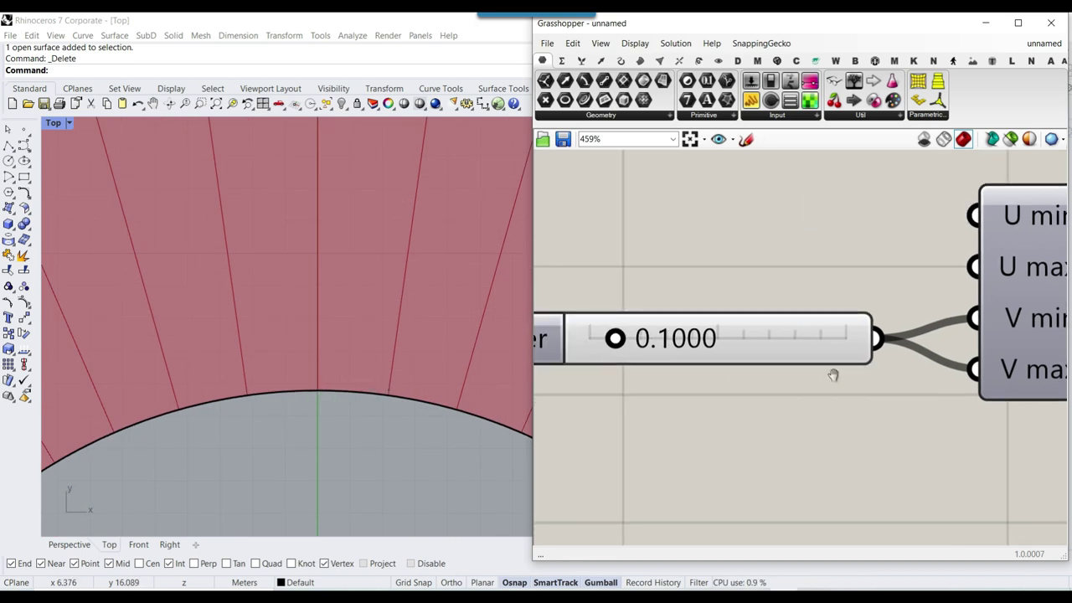
right_click(966, 362)
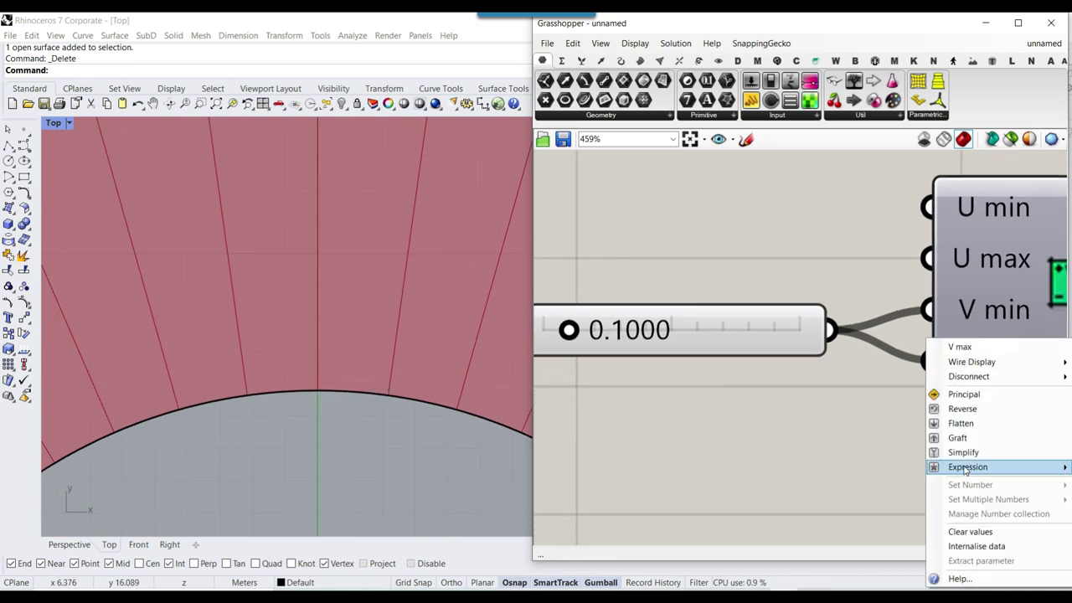
mouse_move(948, 467)
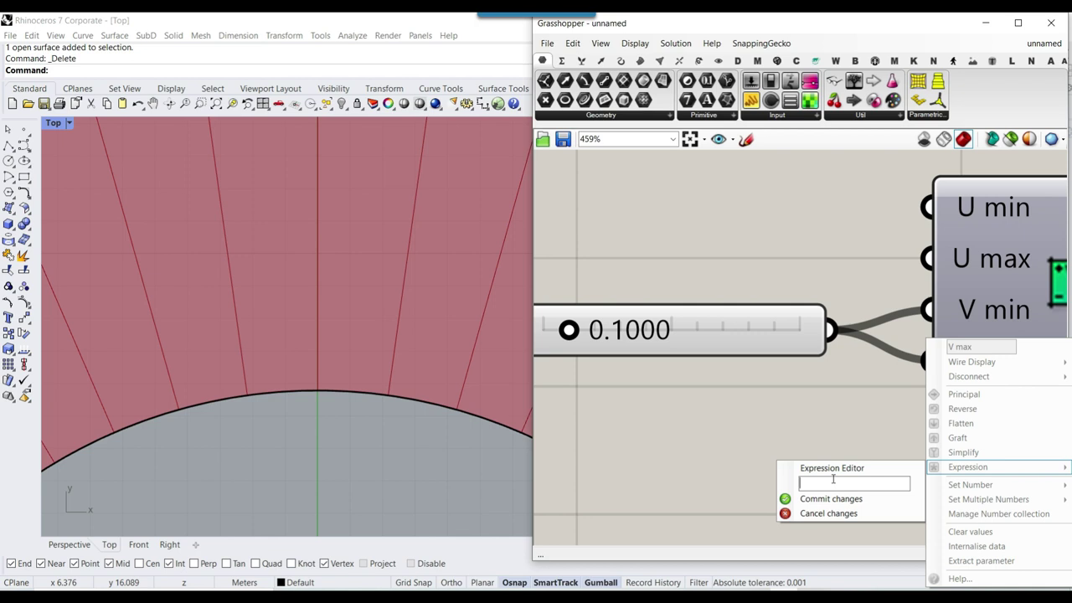
left_click(812, 500)
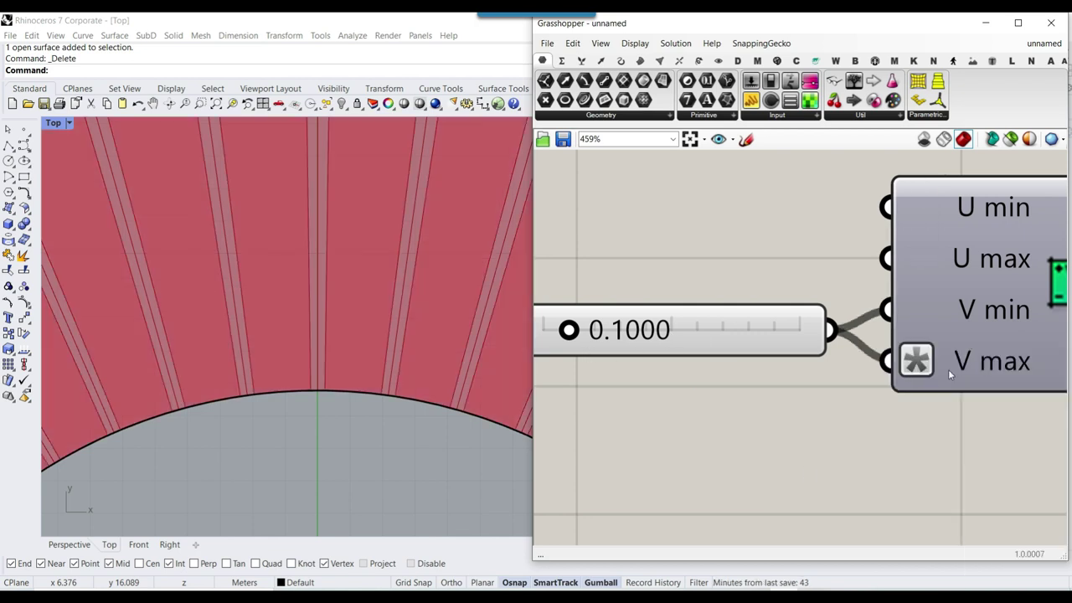
Step: Set the shared V min and V max slider to 0.1719 and turn off the preview of the first Isotrim
scroll(276, 376, "down", 5)
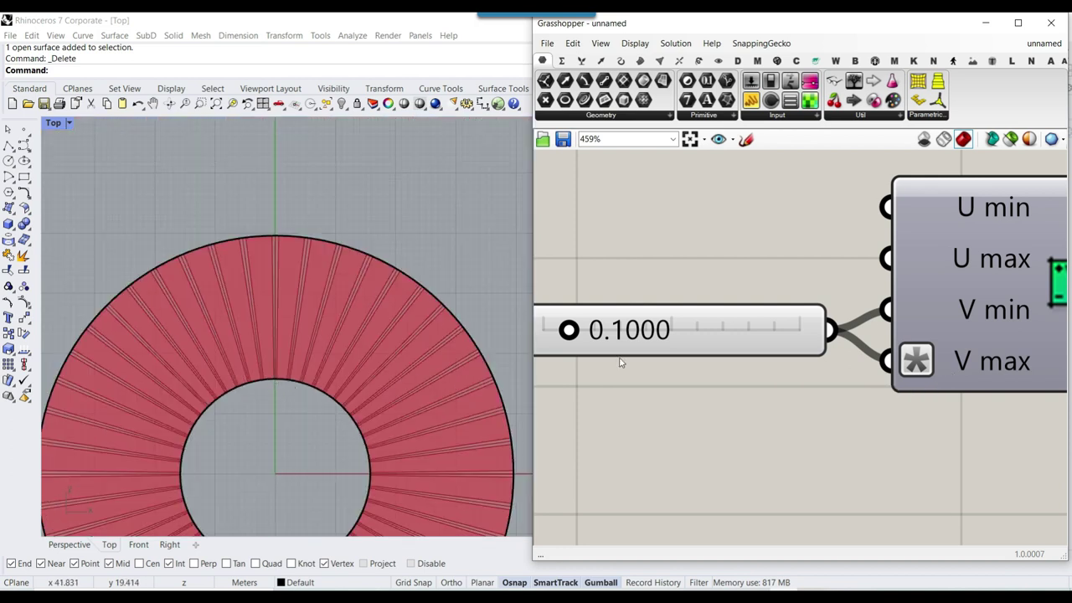
left_click_drag(574, 340, 585, 339)
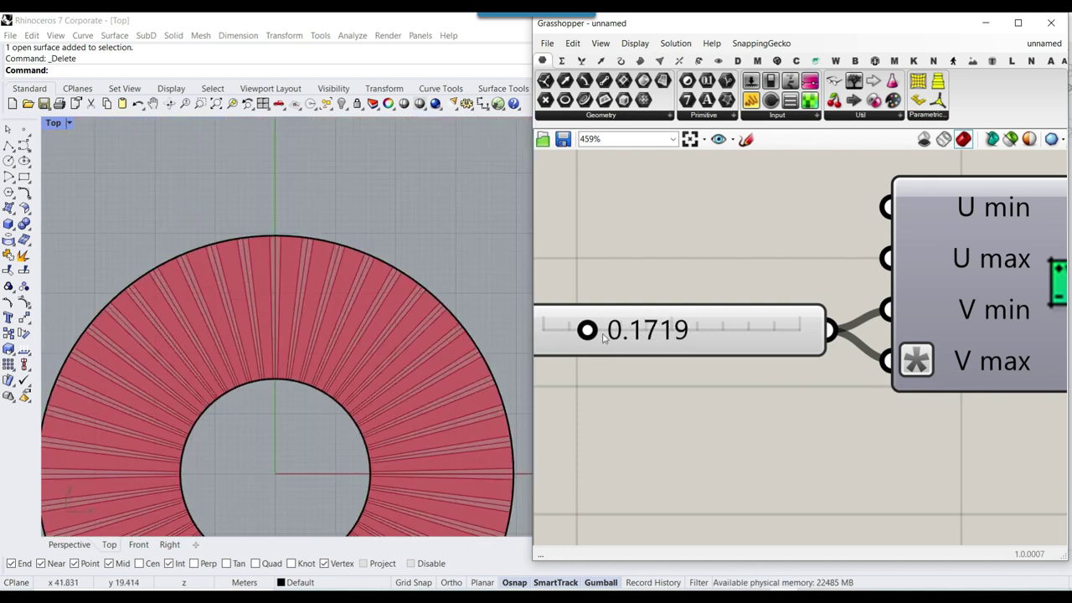
scroll(756, 383, "down", 2)
scroll(756, 383, "down", 3)
right_click_drag(756, 383, 785, 394)
right_click(641, 293)
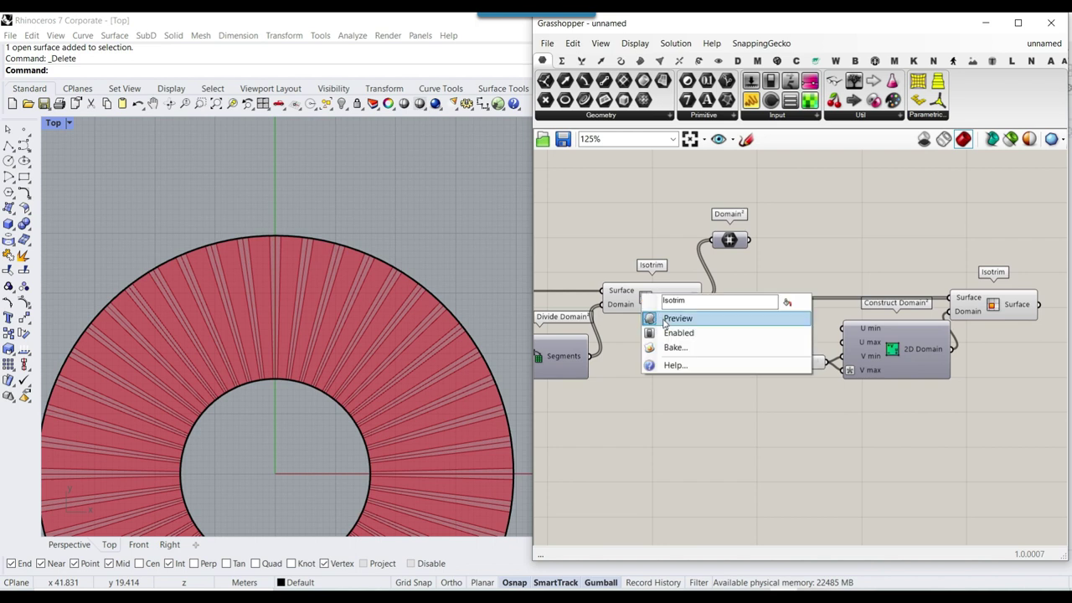
left_click(674, 316)
scroll(304, 227, "down", 6)
right_click_drag(282, 369, 294, 252)
scroll(288, 317, "up", 4)
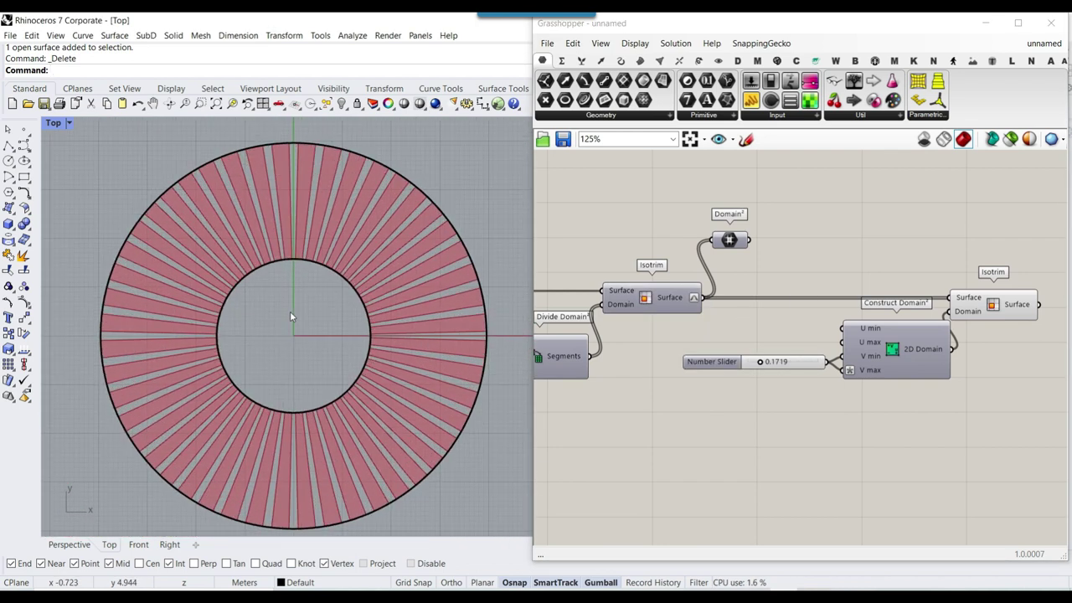
Step: Delete the Domain² parameter attached to the first Isotrim and move the second Isotrim farther from Construct Domain²
left_click(737, 240)
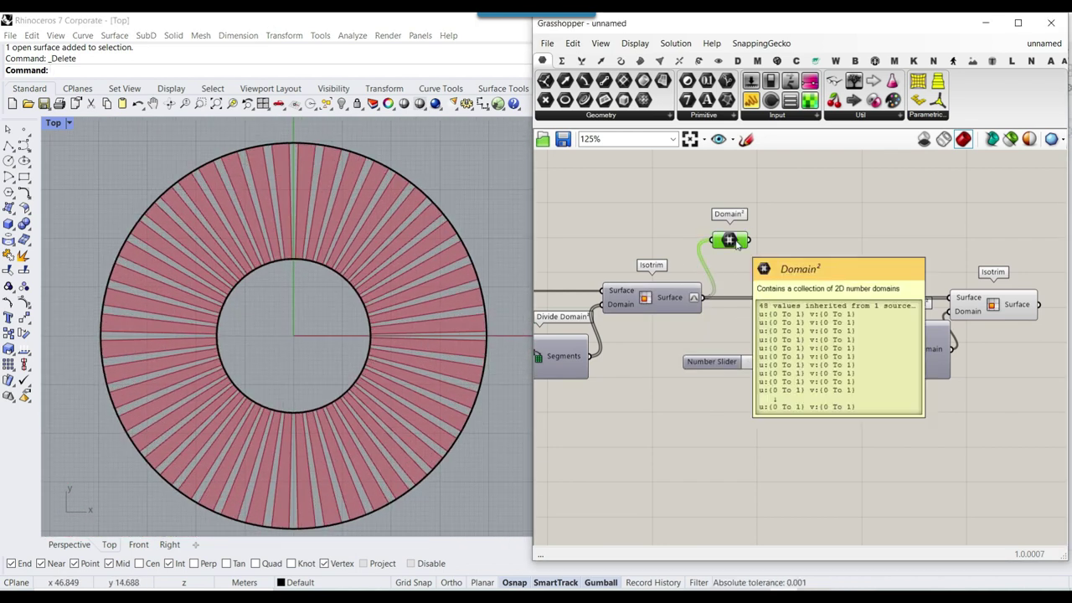
key("Delete")
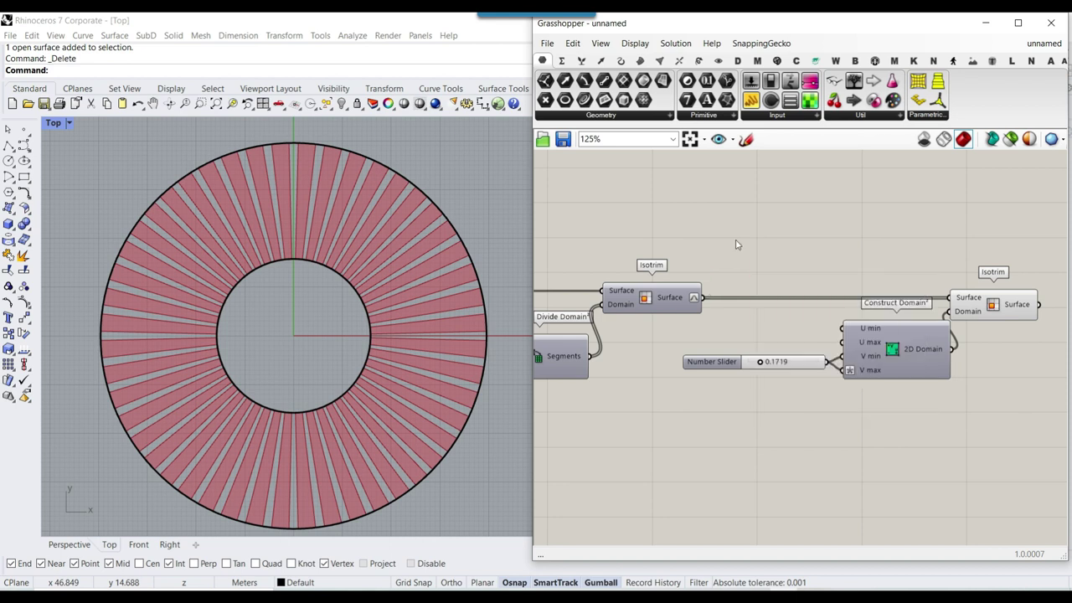
scroll(728, 288, "up", 1)
scroll(727, 288, "up", 3)
scroll(376, 355, "up", 3)
scroll(427, 318, "down", 3)
scroll(863, 377, "down", 5)
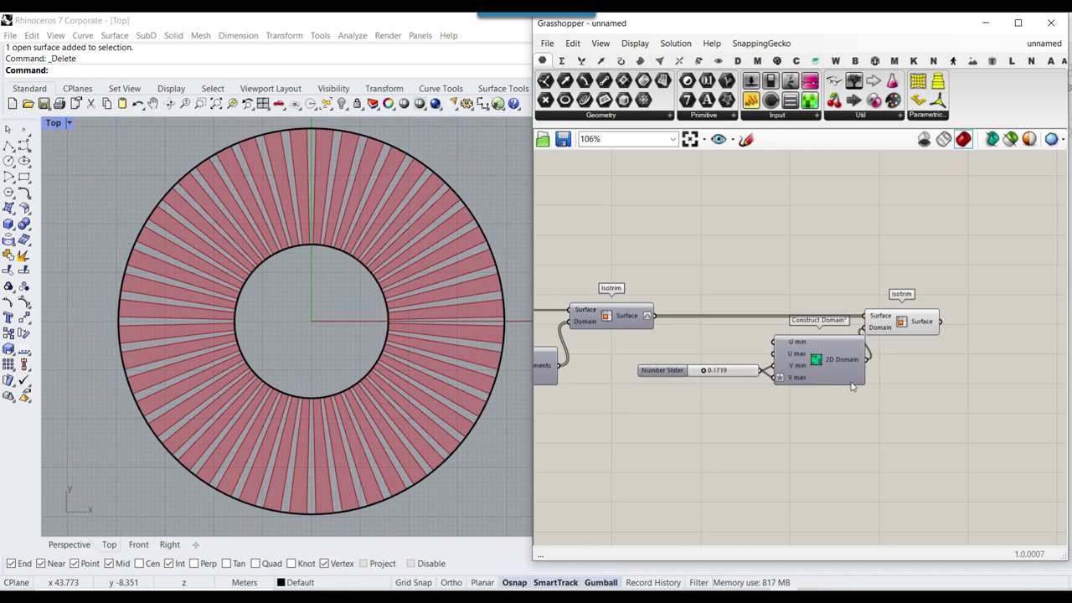
left_click_drag(906, 335, 949, 337)
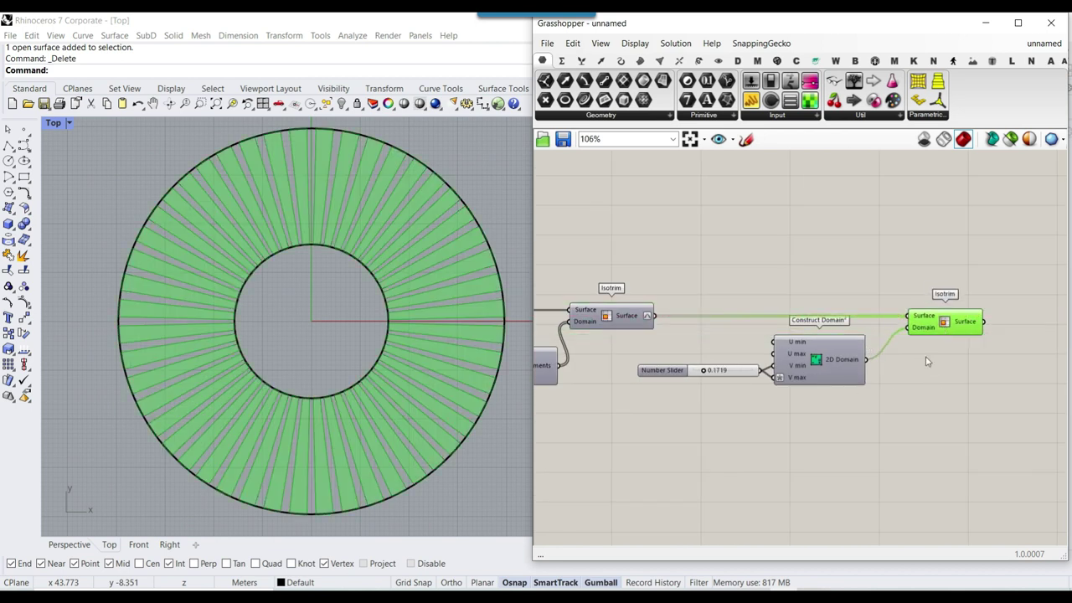
left_click(807, 404)
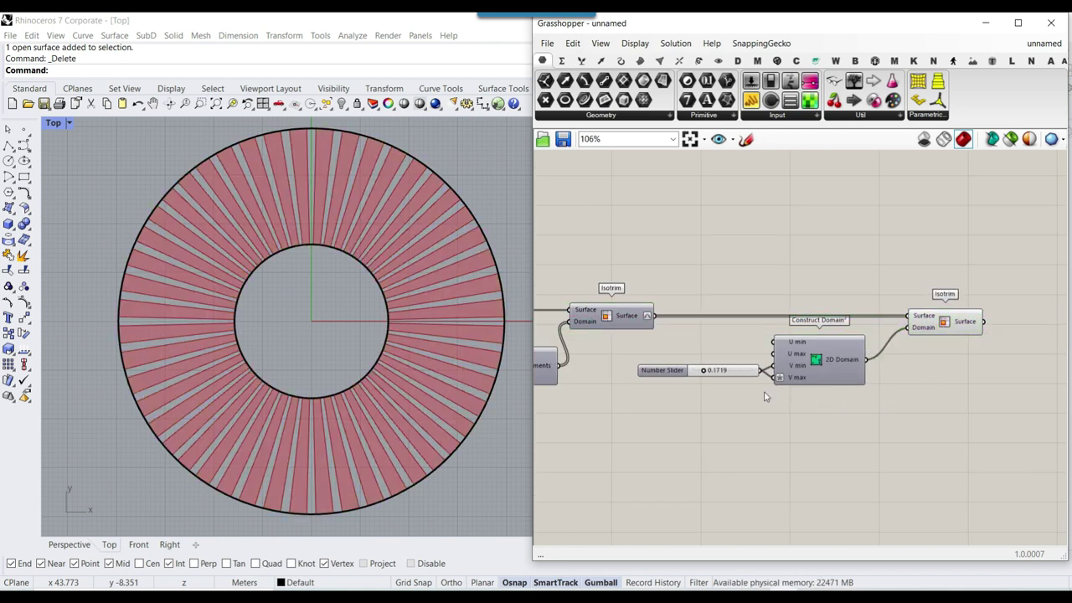
Step: Add a Random component and place it above the wire between the two Isotrim components
scroll(769, 346, "up", 5)
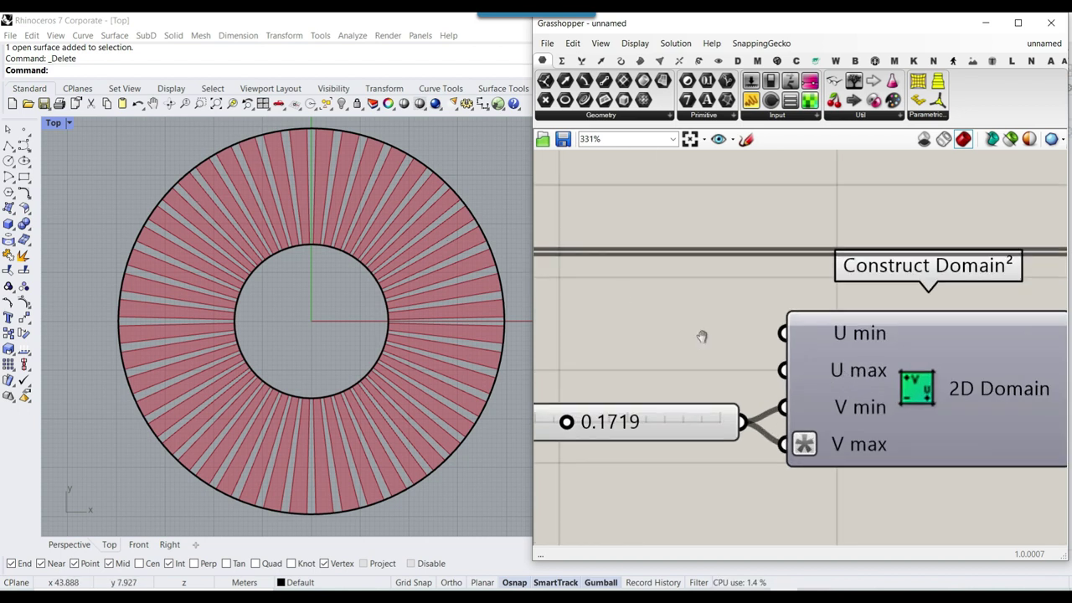
right_click_drag(702, 337, 907, 357)
scroll(905, 356, "down", 2)
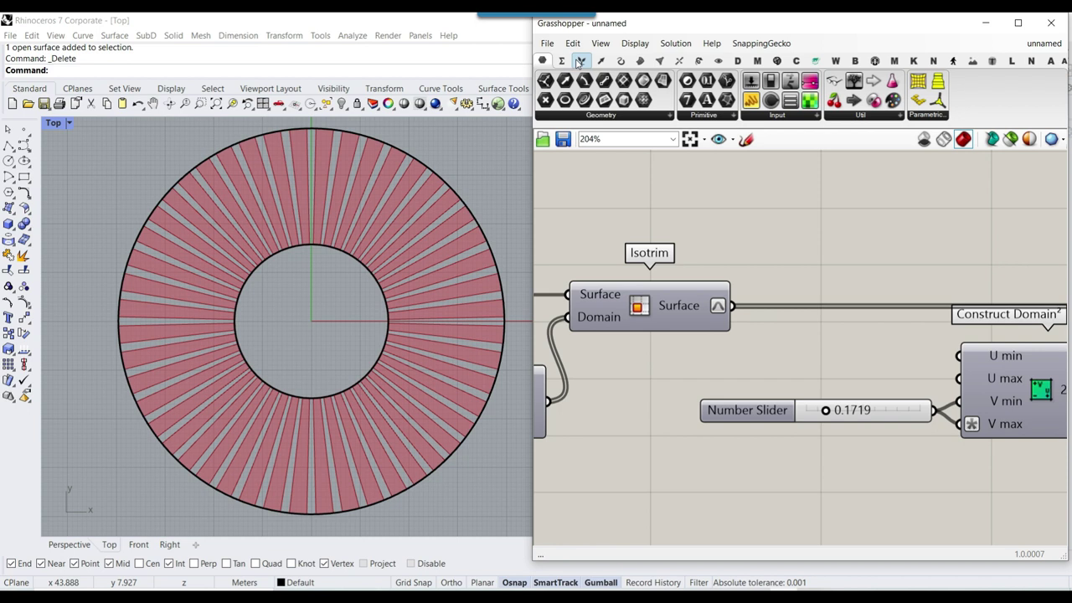
left_click(581, 61)
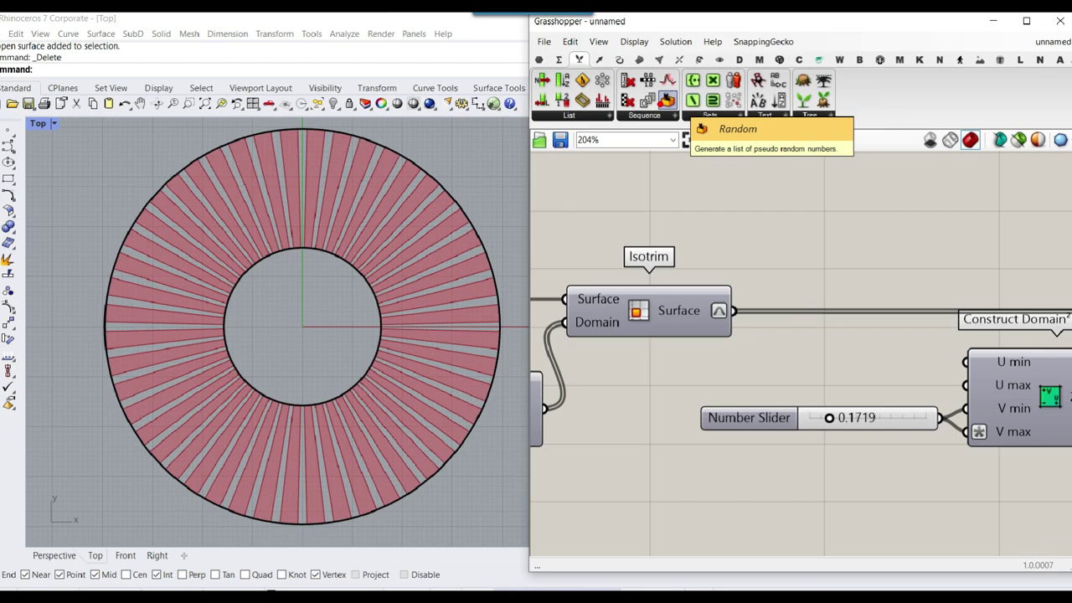
left_click(667, 101)
scroll(863, 226, "up", 1)
left_click(829, 250)
right_click_drag(830, 255, 770, 363)
left_click_drag(770, 362, 798, 310)
left_click(698, 366)
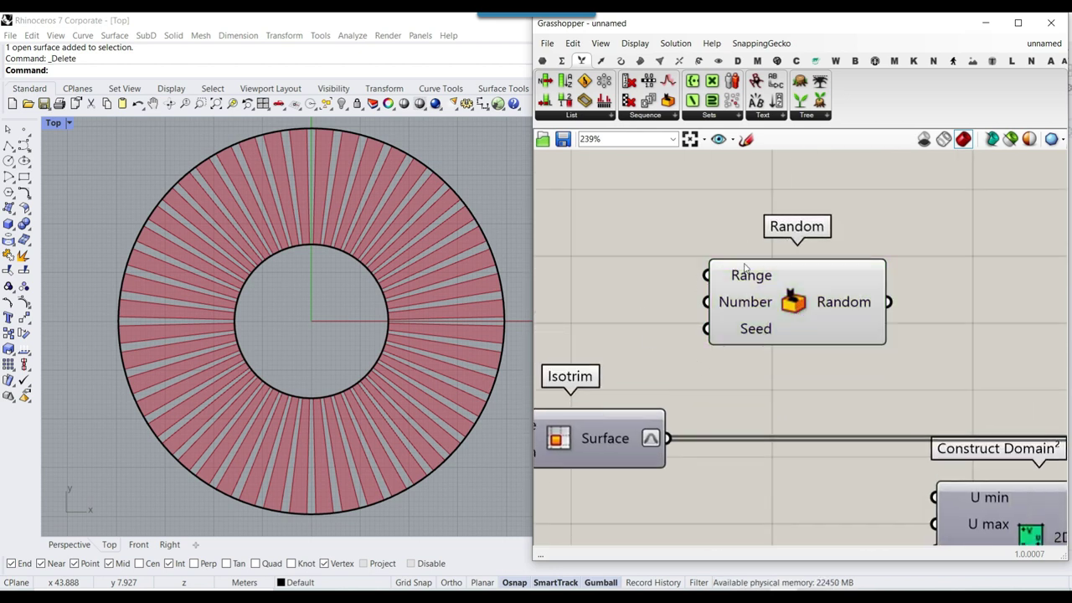
mouse_move(743, 271)
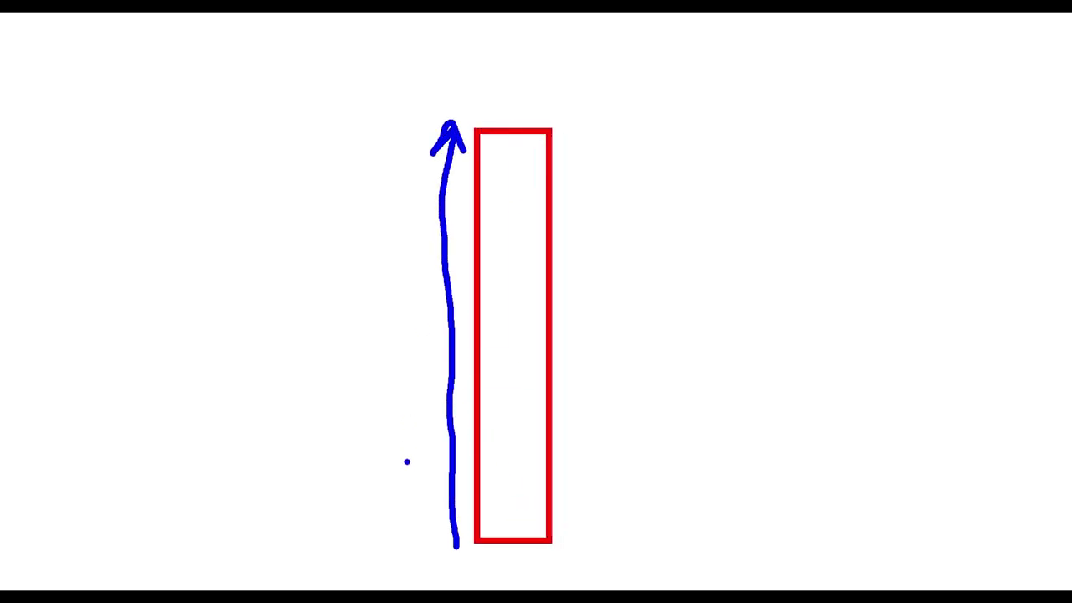
mouse_move(478, 546)
left_mouse_down()
mouse_move(422, 546)
mouse_move(391, 528)
left_mouse_up()
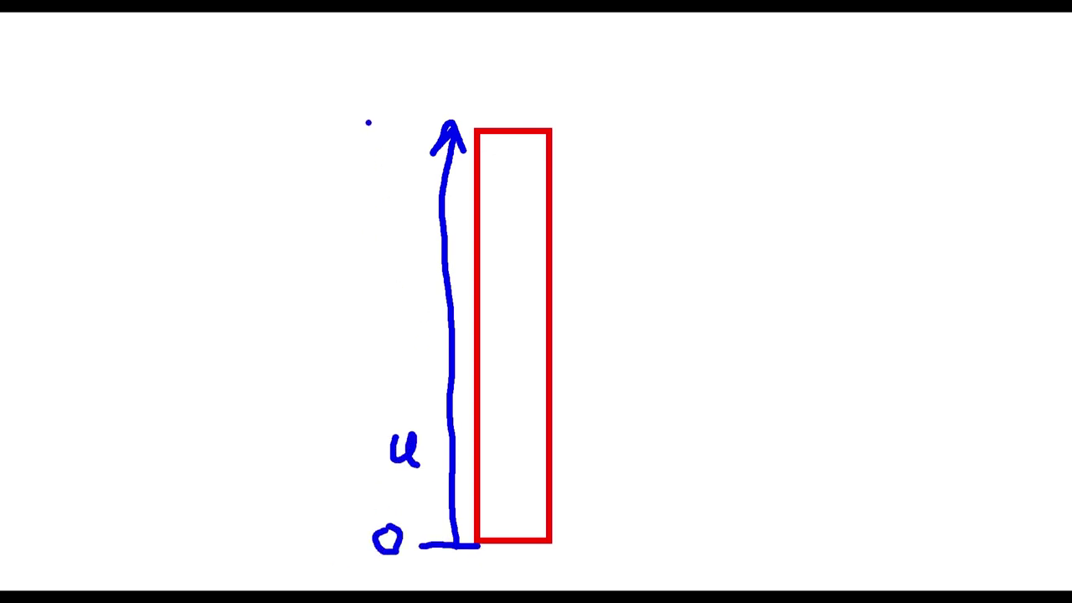
left_click_drag(369, 122, 384, 158)
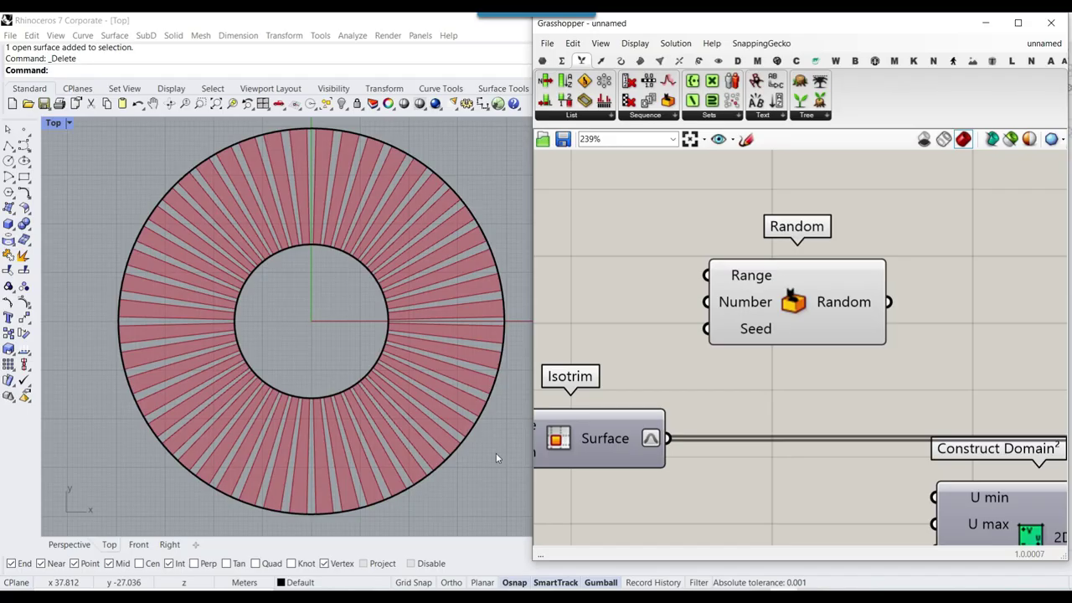
Step: Add a Construct Domain component next to Random and connect its Domain output to Random's Range input
scroll(907, 354, "up", 5)
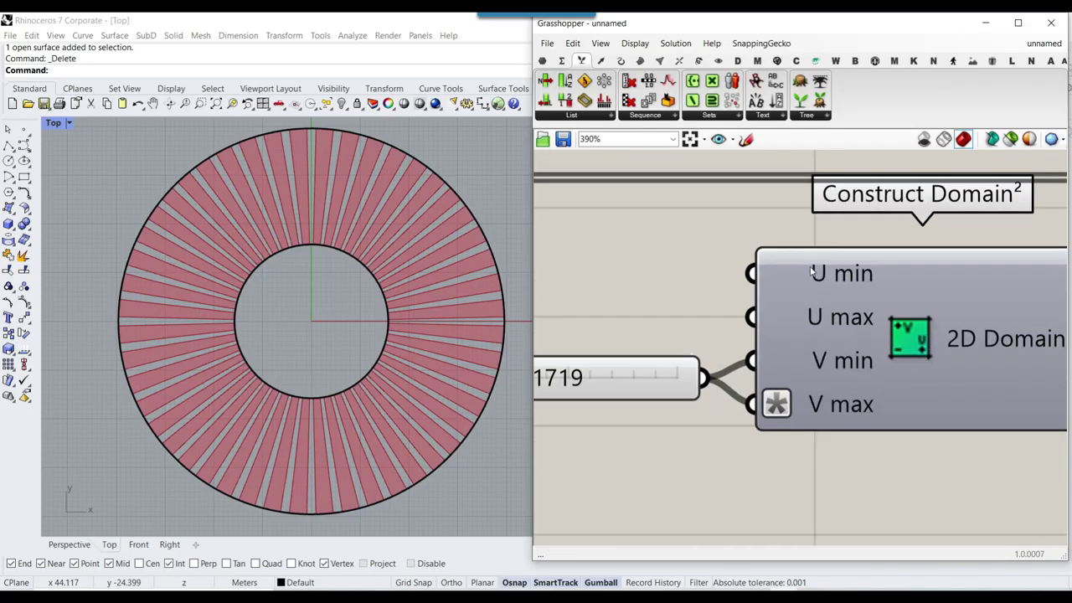
scroll(810, 321, "down", 5)
scroll(771, 268, "up", 4)
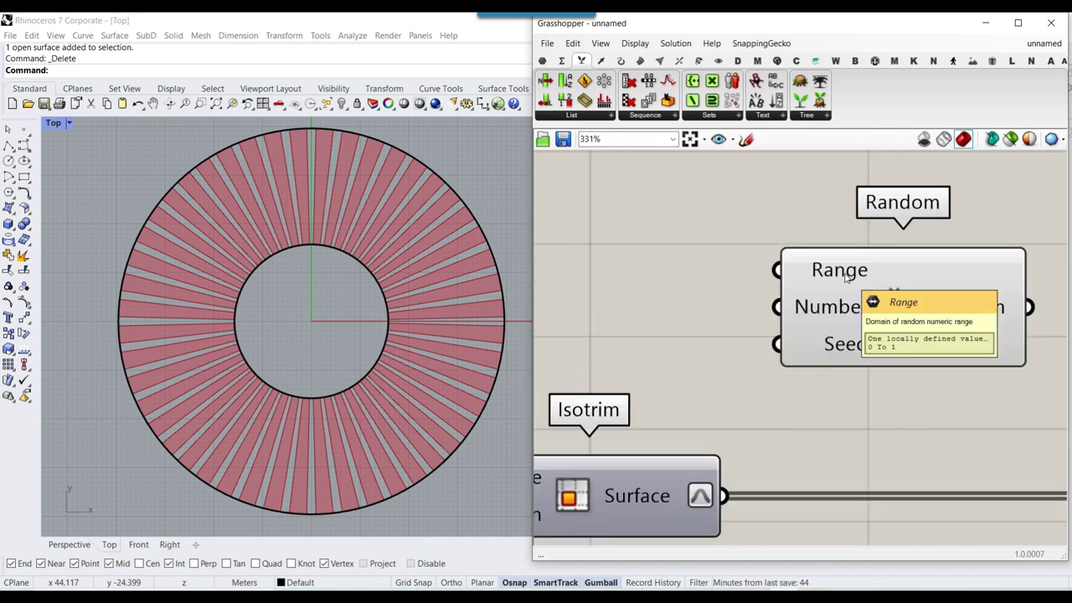
left_click(562, 60)
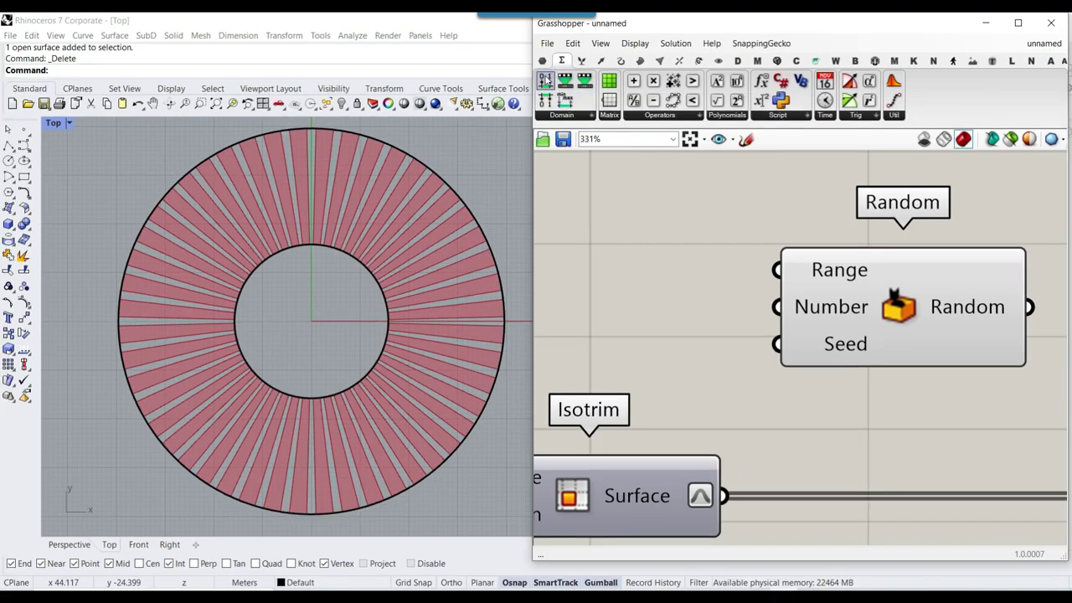
left_click_drag(545, 134, 846, 332)
scroll(846, 328, "down", 2)
left_click_drag(897, 298, 980, 315)
Step: Create a 0.3434 number slider, duplicate it, and connect the two sliders to Domain start and Domain end of Construct Domain
right_click_drag(536, 280, 639, 260)
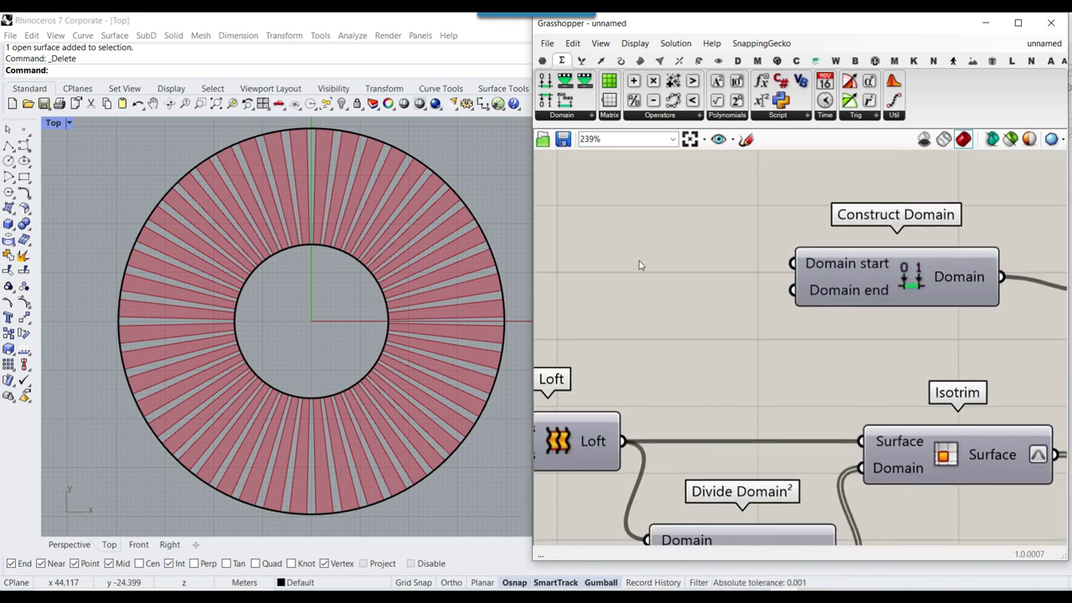
double_click(639, 260)
type("0")
key("Return")
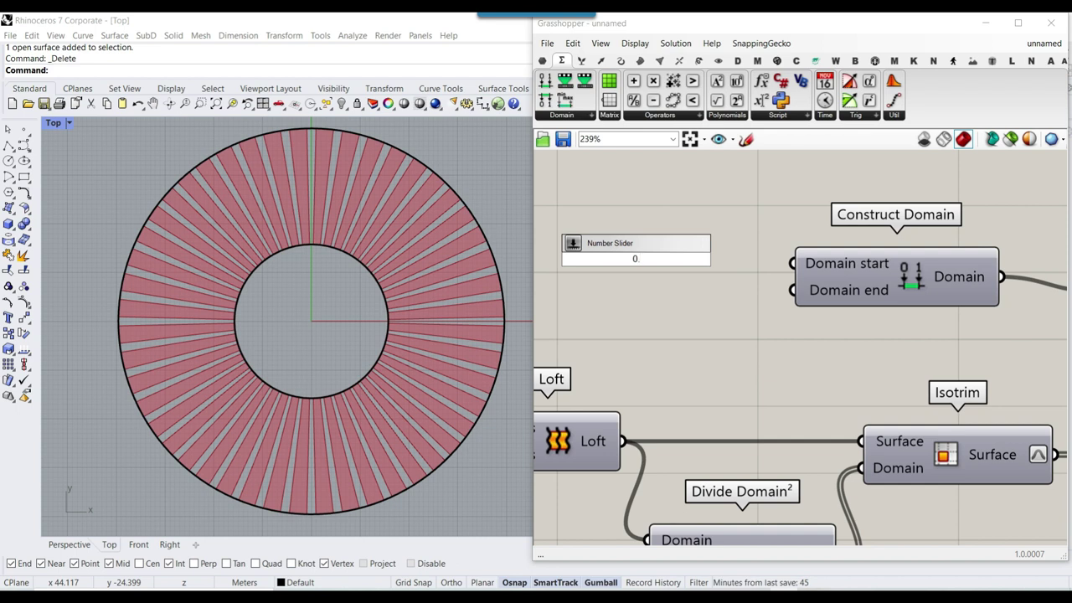
type(".3434")
key("Return")
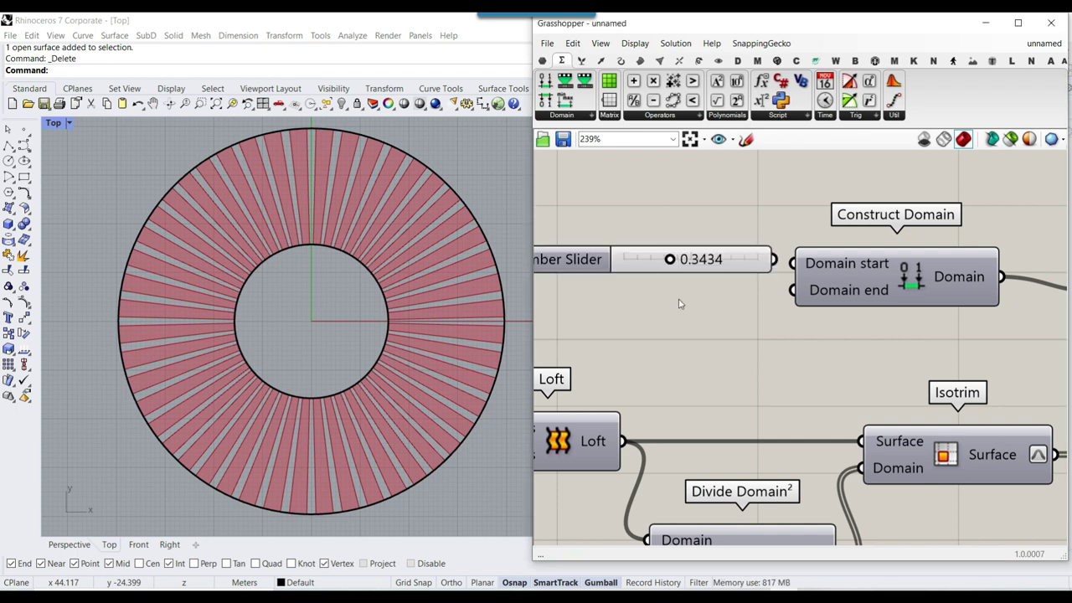
left_click_drag(743, 265, 723, 300)
left_click_drag(762, 253, 792, 264)
left_click_drag(764, 293, 784, 290)
Step: Set the Domain start slider to 0.2 and the Domain end slider to 1
left_click_drag(658, 253, 627, 252)
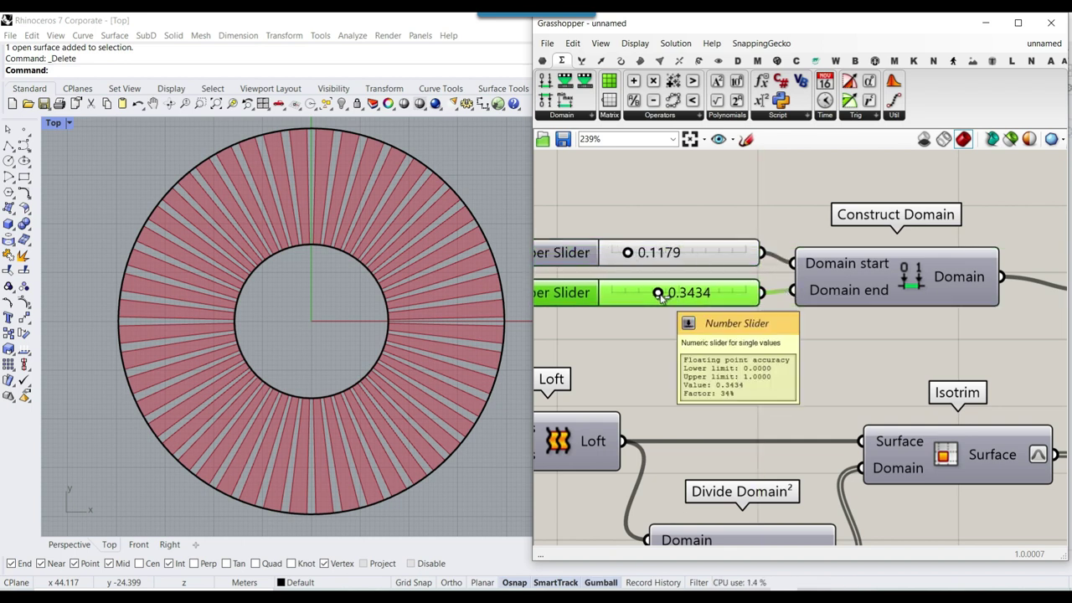
left_click_drag(657, 293, 745, 292)
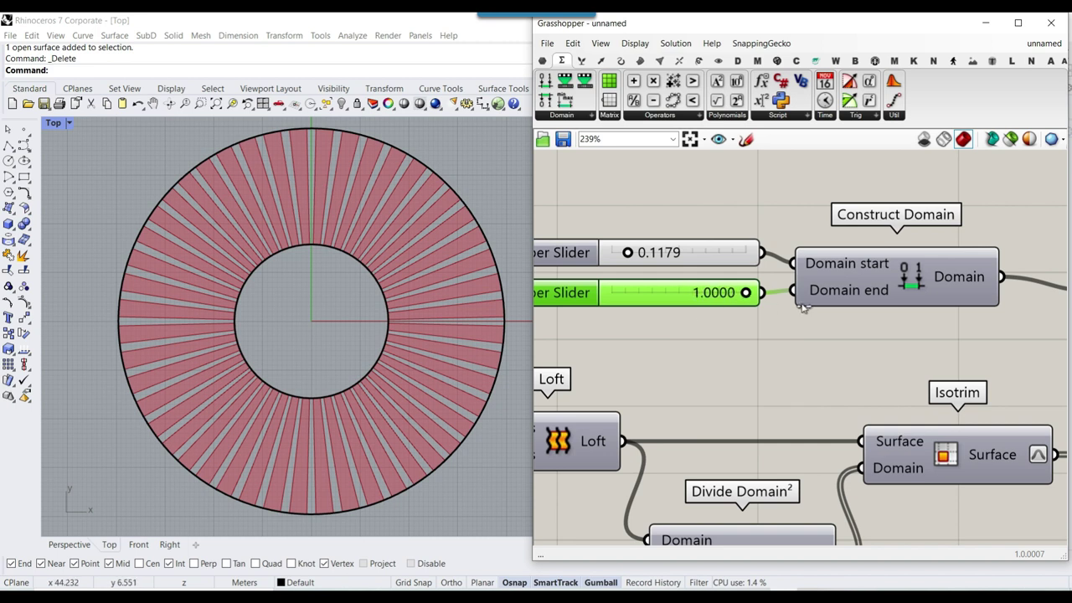
right_click_drag(887, 317, 732, 287)
scroll(732, 287, "down", 5)
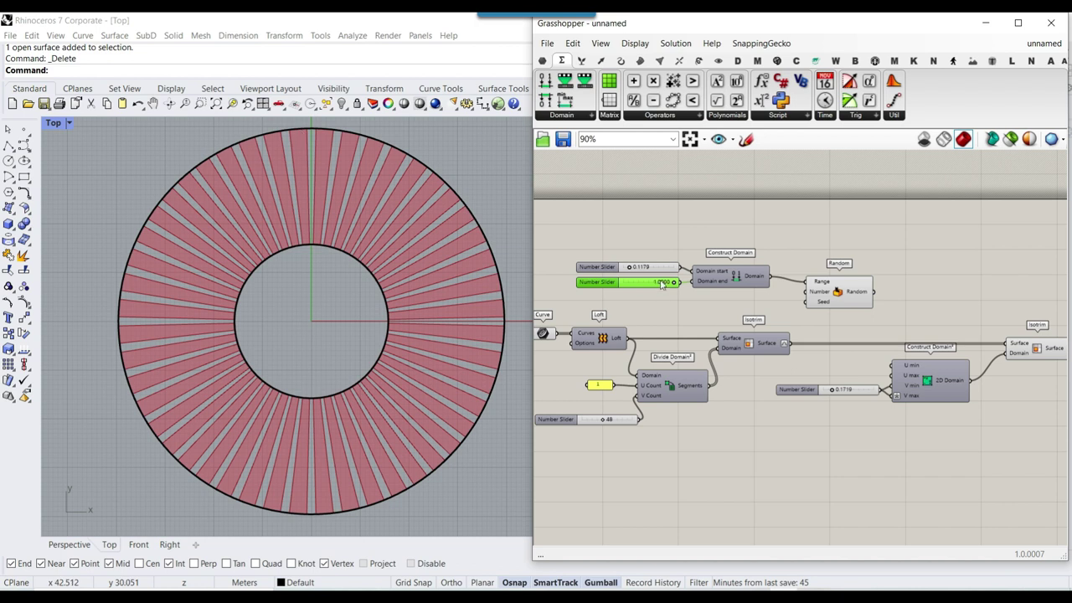
scroll(662, 284, "up", 5)
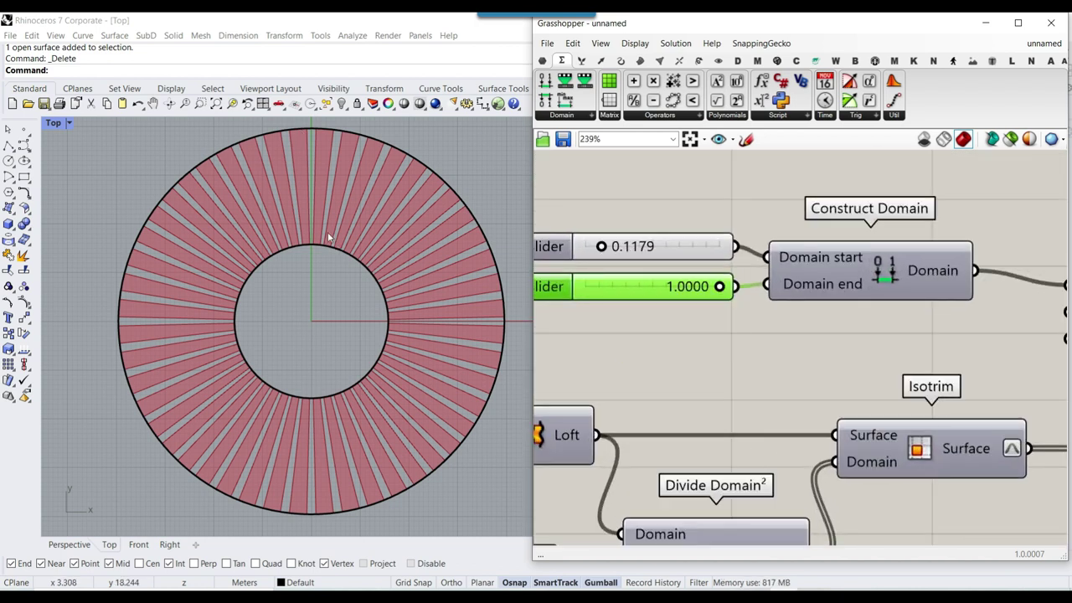
left_click_drag(602, 246, 612, 247)
scroll(594, 249, "up", 3)
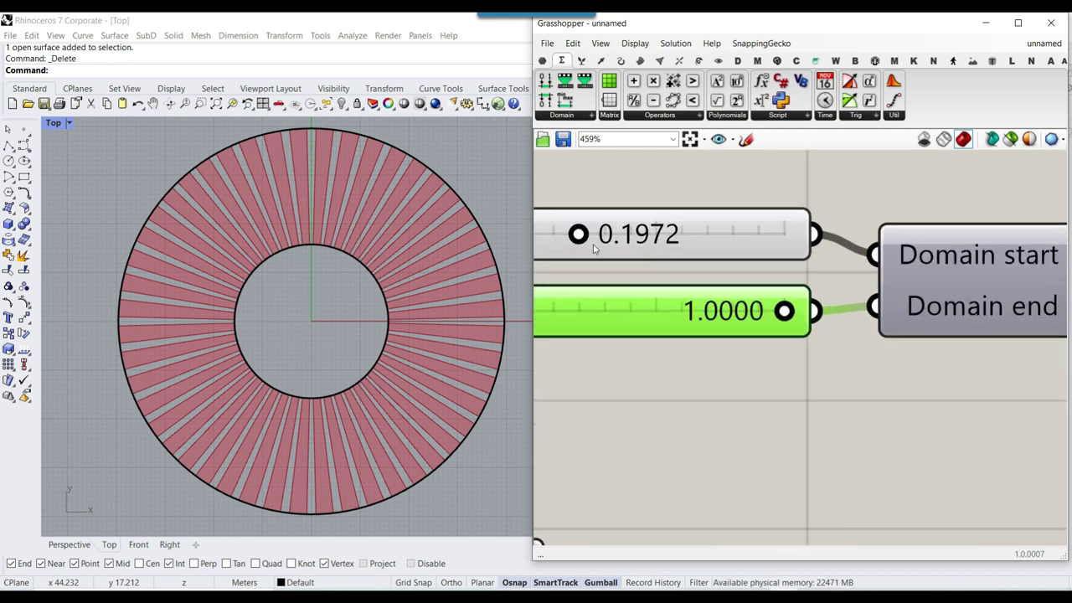
double_click(597, 247)
type("0.2")
key("Return")
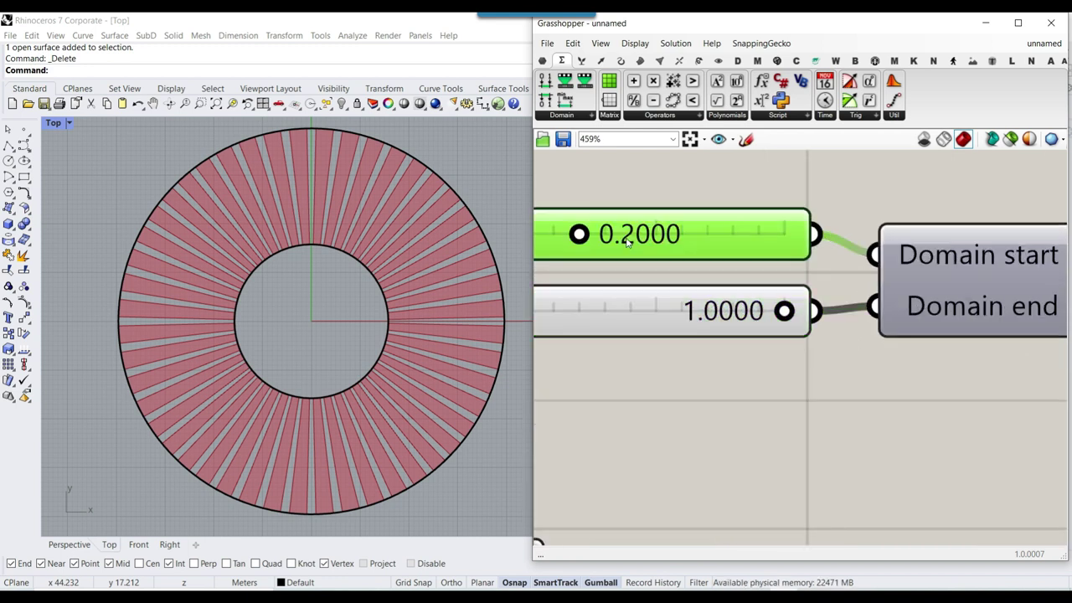
Step: Check how many surfaces the first Isotrim outputs to determine how many random values are needed
scroll(329, 219, "up", 3)
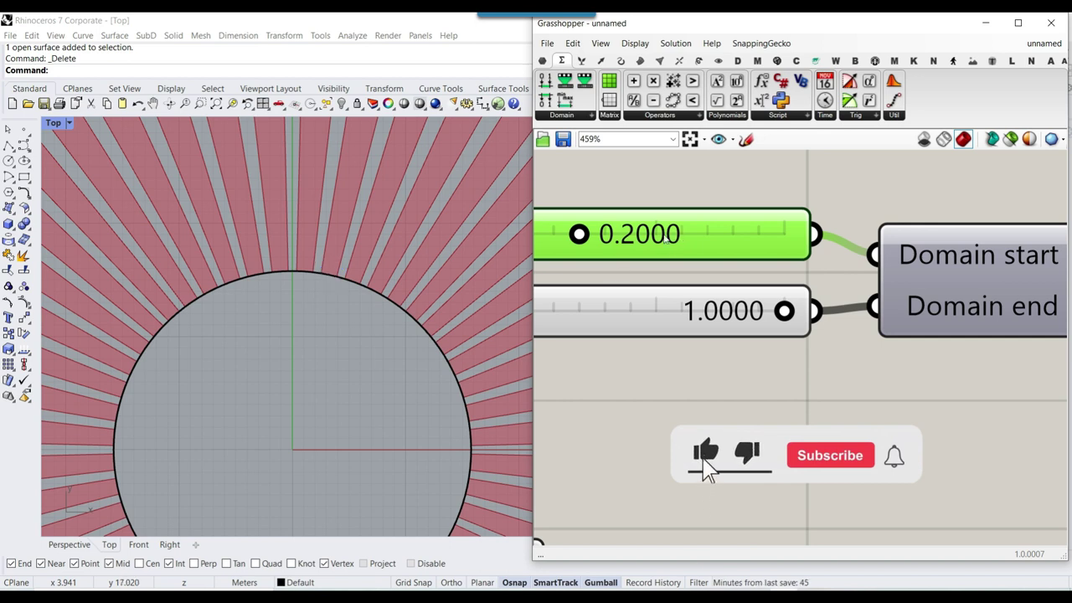
scroll(702, 308, "down", 1)
scroll(702, 308, "down", 4)
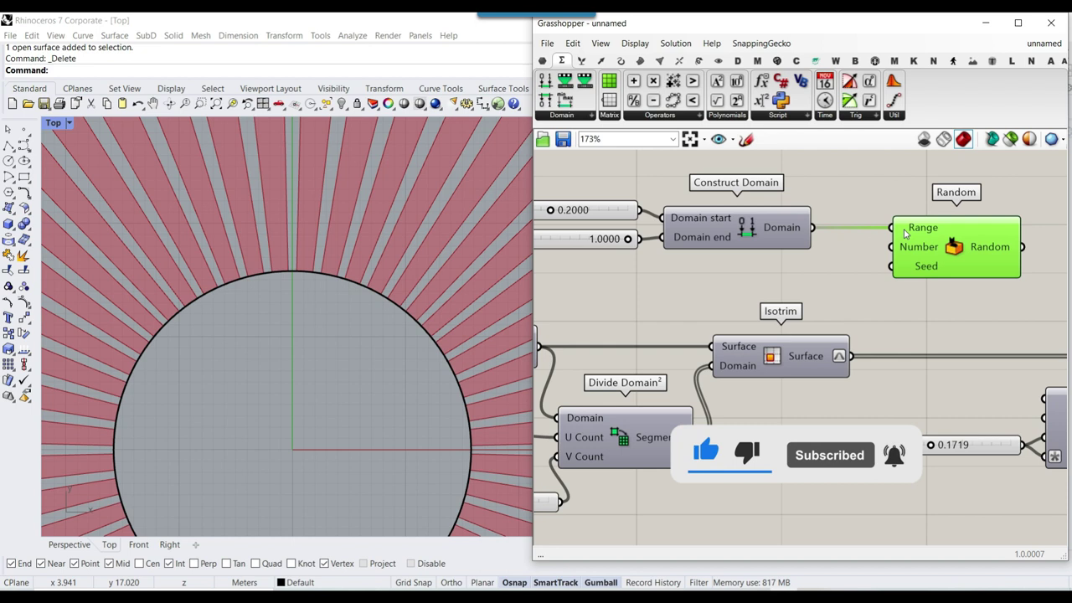
scroll(915, 251, "up", 3)
mouse_move(917, 249)
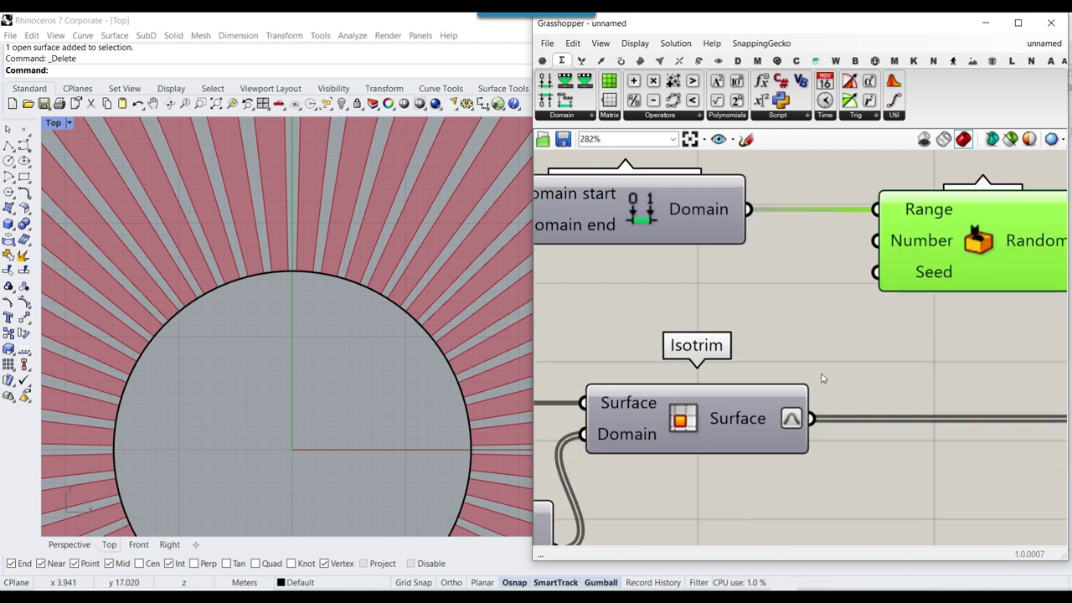
right_click_drag(821, 376, 775, 223)
mouse_move(708, 264)
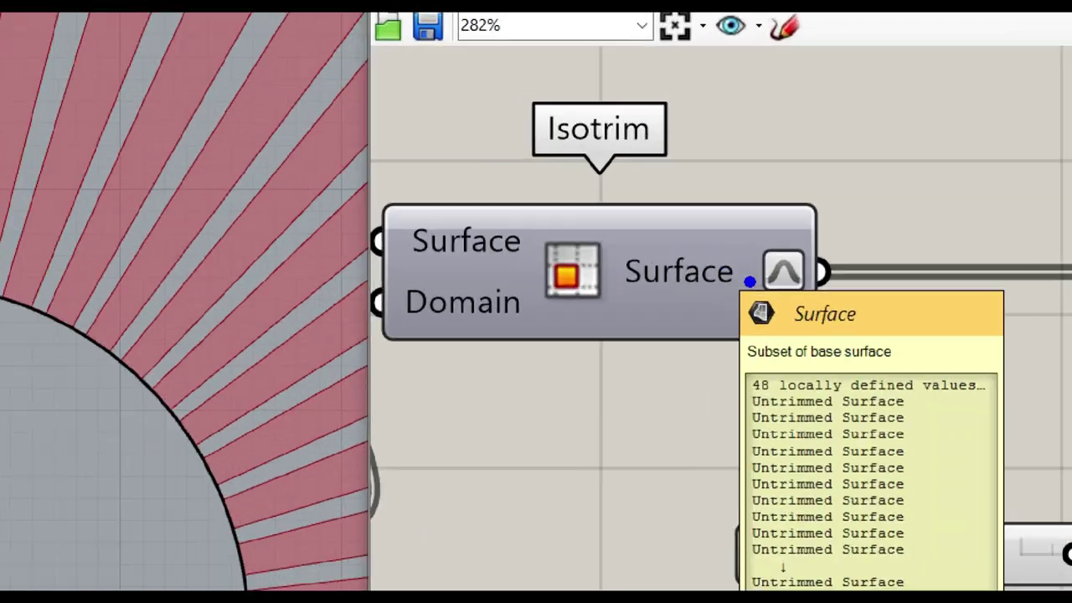
left_click_drag(756, 315, 759, 328)
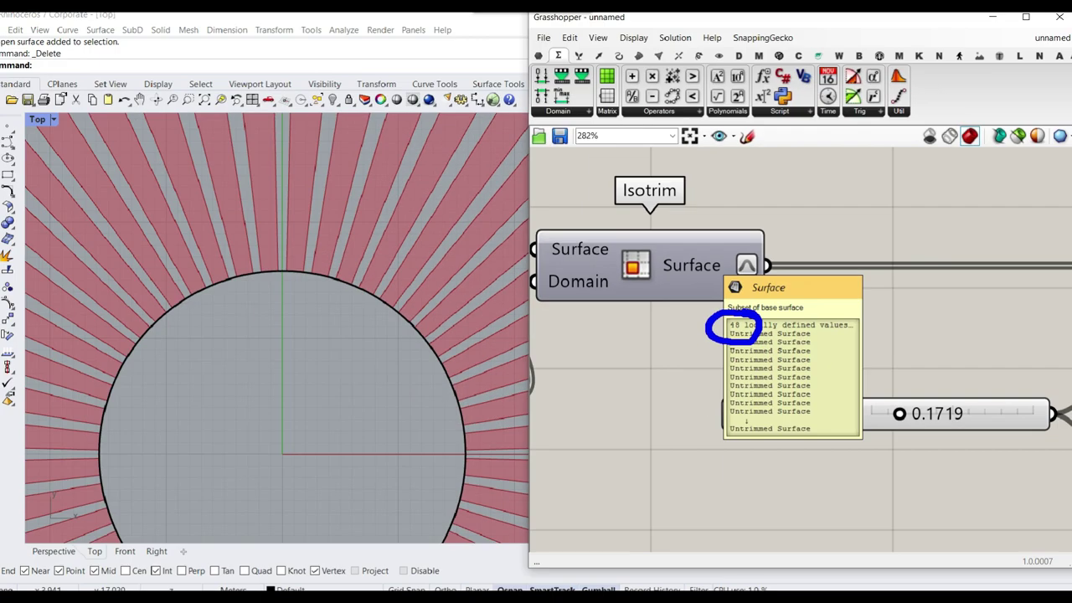
Step: Connect the slider that drives the V Count of Divide Domain² to the Number input of Random as well
scroll(694, 309, "down", 4)
right_click_drag(656, 340, 874, 316)
scroll(649, 383, "up", 3)
scroll(662, 392, "up", 1)
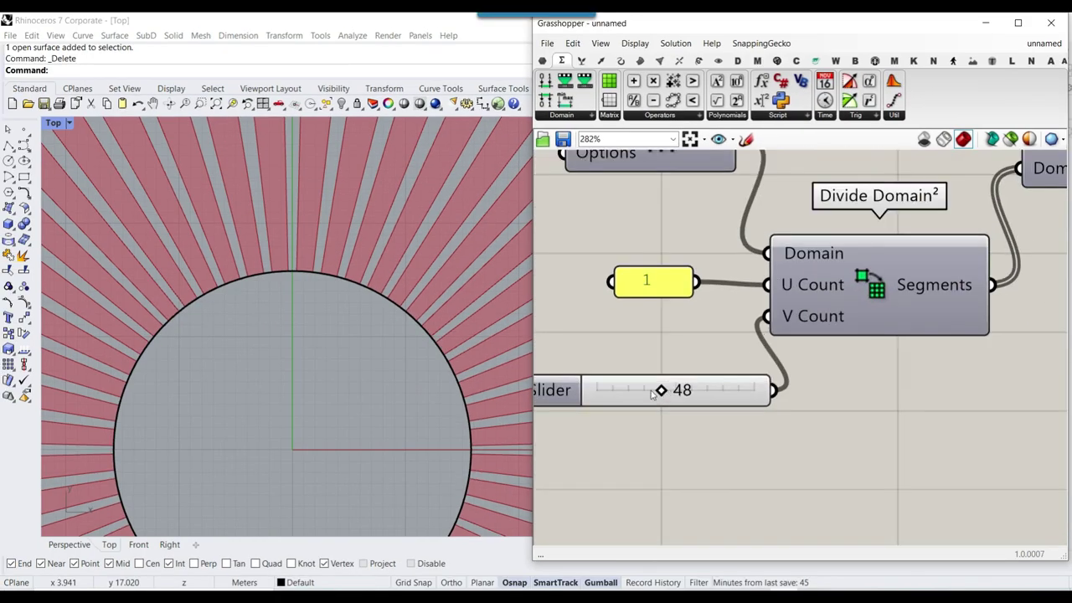
right_click_drag(754, 389, 690, 431)
scroll(690, 431, "down", 3)
left_click_drag(702, 432, 932, 262)
scroll(703, 446, "down", 2)
scroll(928, 240, "up", 4)
right_click_drag(874, 292, 636, 275)
mouse_move(830, 247)
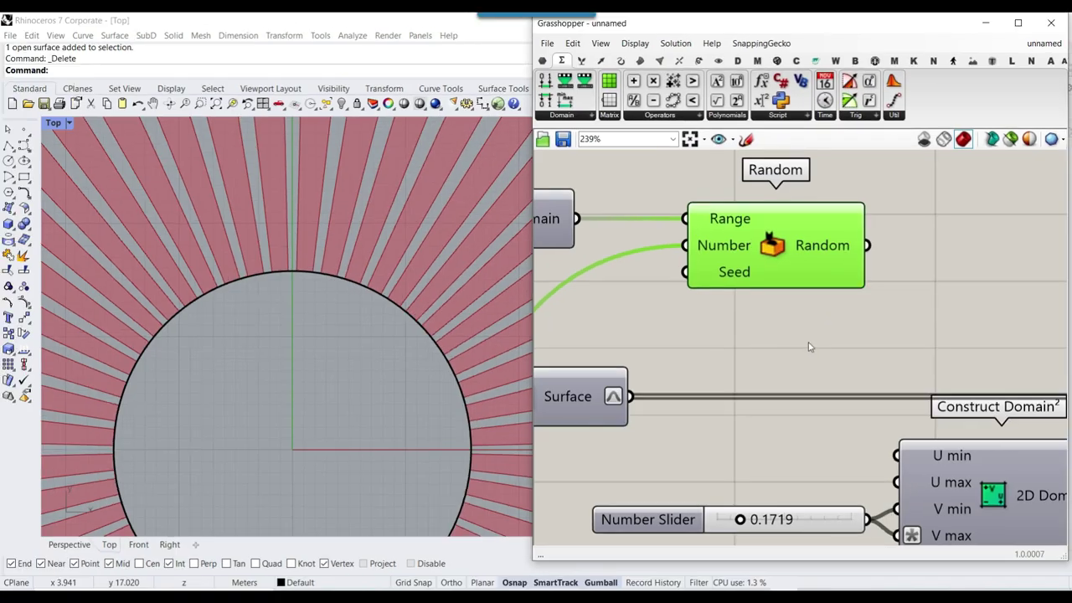
Step: Add a number slider ranging from 1 to 10000 and connect it to the Seed input of Random
scroll(809, 347, "down", 3)
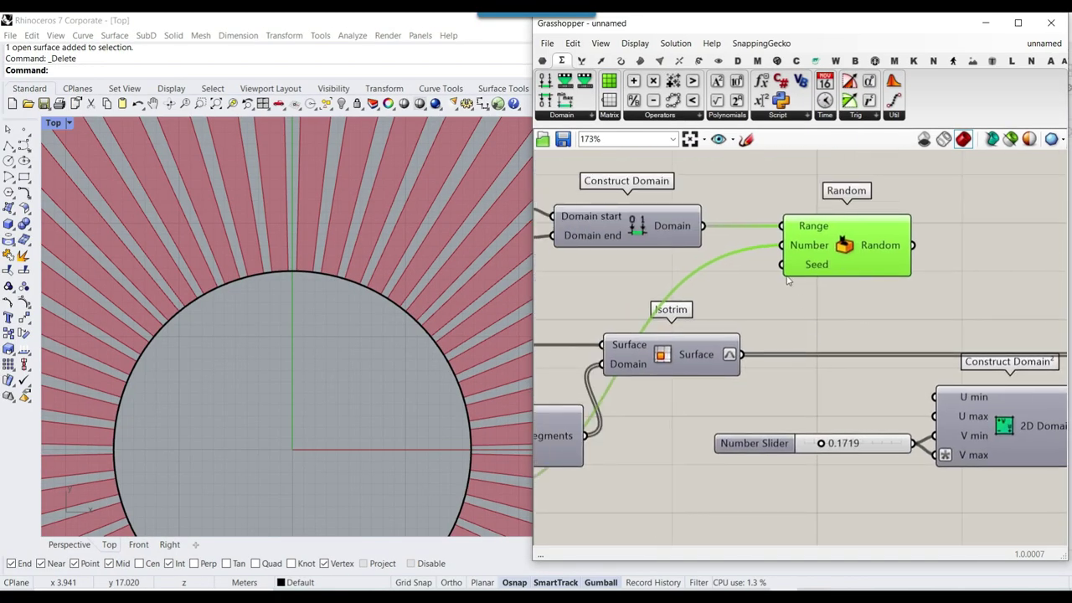
scroll(808, 270, "up", 1)
right_click_drag(799, 315, 924, 318)
scroll(892, 311, "up", 3)
double_click(871, 335)
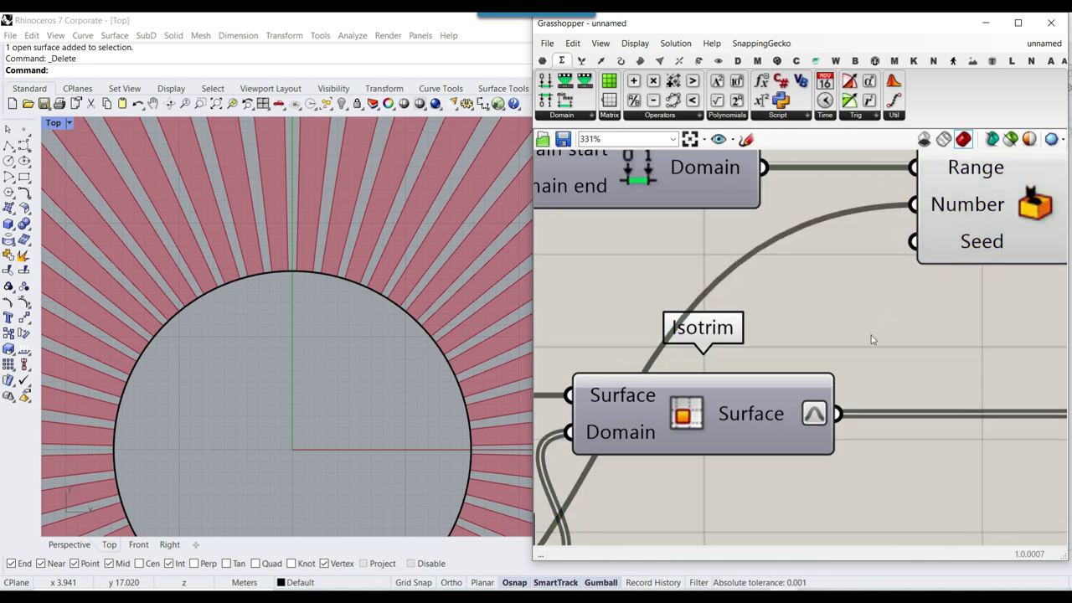
type("1..10000")
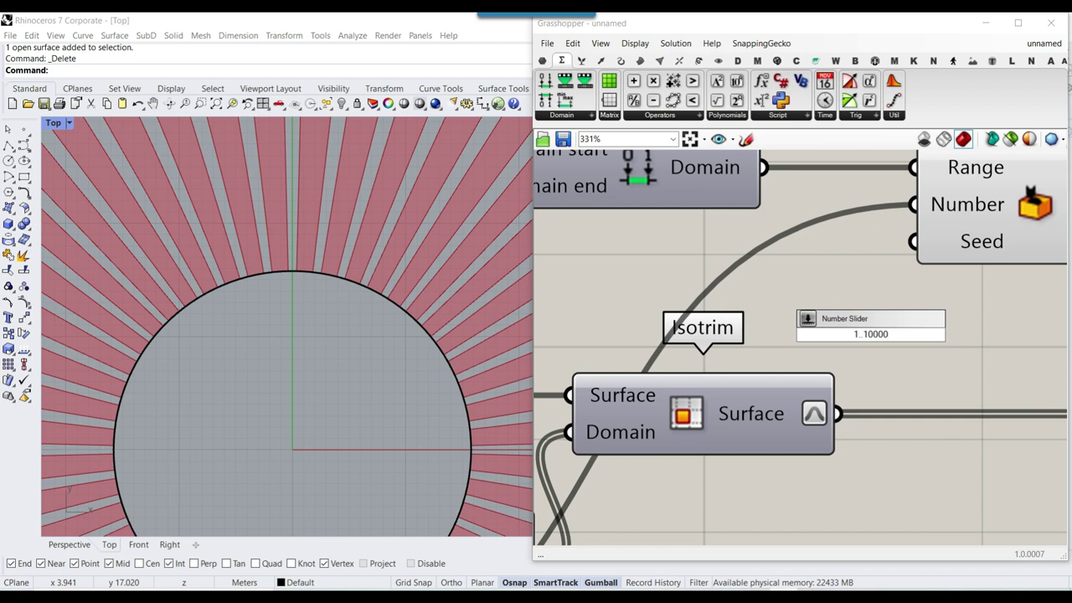
key("Return")
scroll(817, 312, "down", 5)
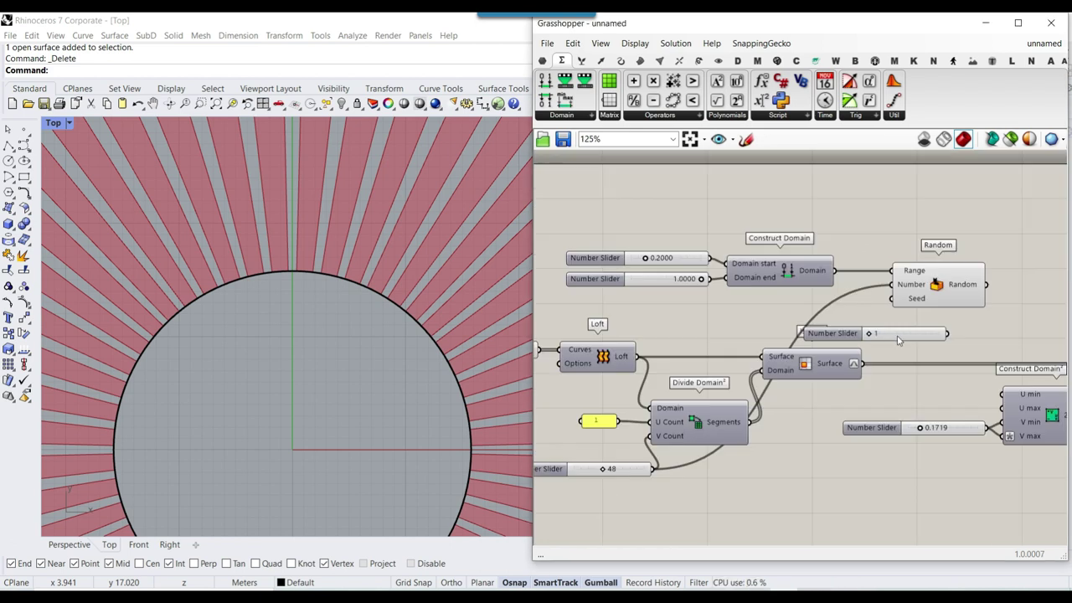
scroll(816, 313, "up", 2)
scroll(896, 306, "down", 2)
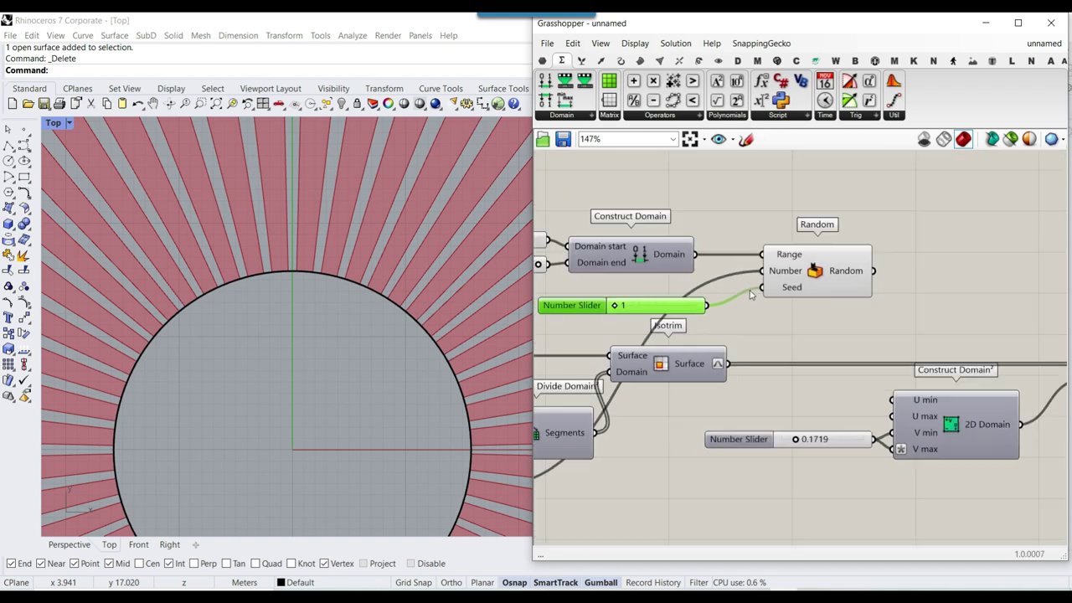
Step: Add a Panel connected to the Random output and enlarge it to list the generated values
double_click(936, 271)
type("//")
key("Return")
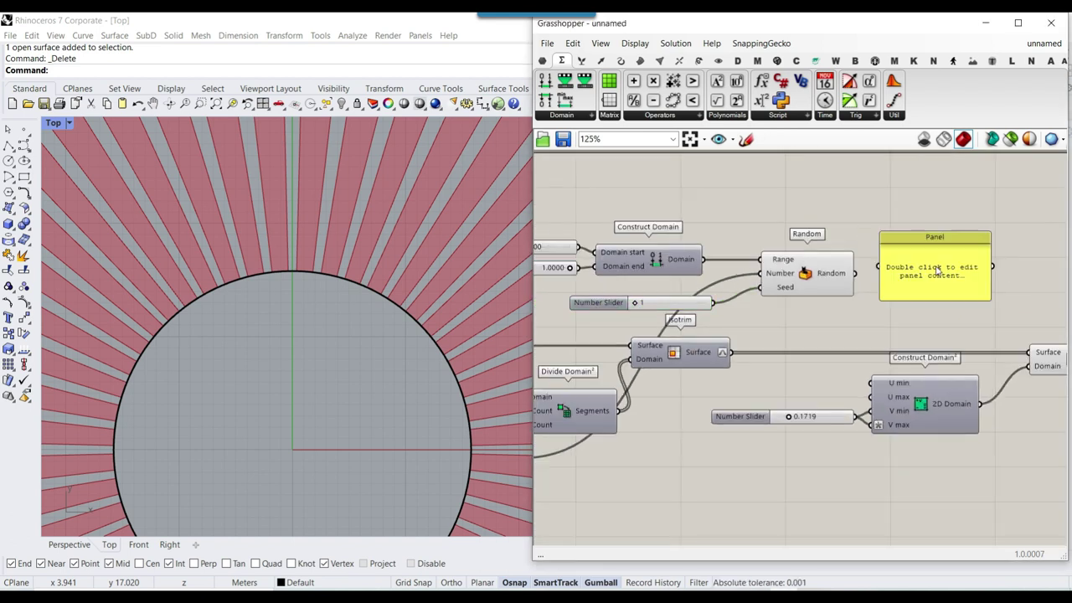
scroll(888, 349, "up", 3)
left_click_drag(832, 229, 870, 218)
scroll(958, 250, "down", 4)
left_click_drag(964, 251, 842, 528)
right_click_drag(780, 371, 746, 443)
left_click_drag(746, 443, 803, 290)
Step: Set the Seed slider to 4275 while checking the random values, and delete the panel
scroll(779, 350, "up", 4)
left_click_drag(568, 330, 627, 326)
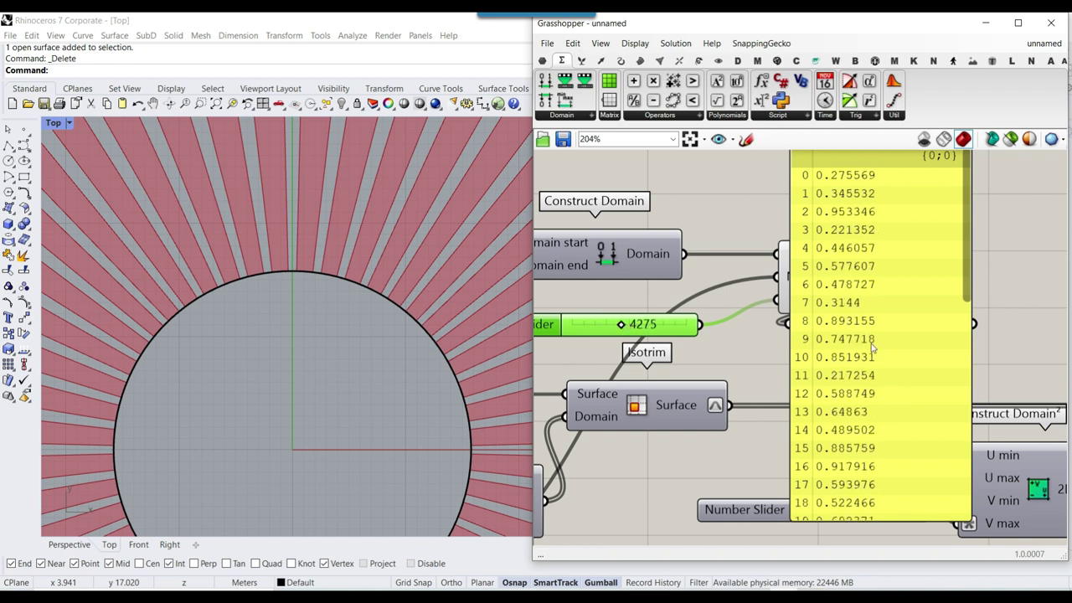
left_click(868, 345)
key("Delete")
Step: Connect the Random output to the U max input of Construct Domain² and set the Seed slider to 3931
right_click_drag(929, 301, 851, 252)
left_click_drag(867, 270, 877, 429)
scroll(320, 316, "down", 5)
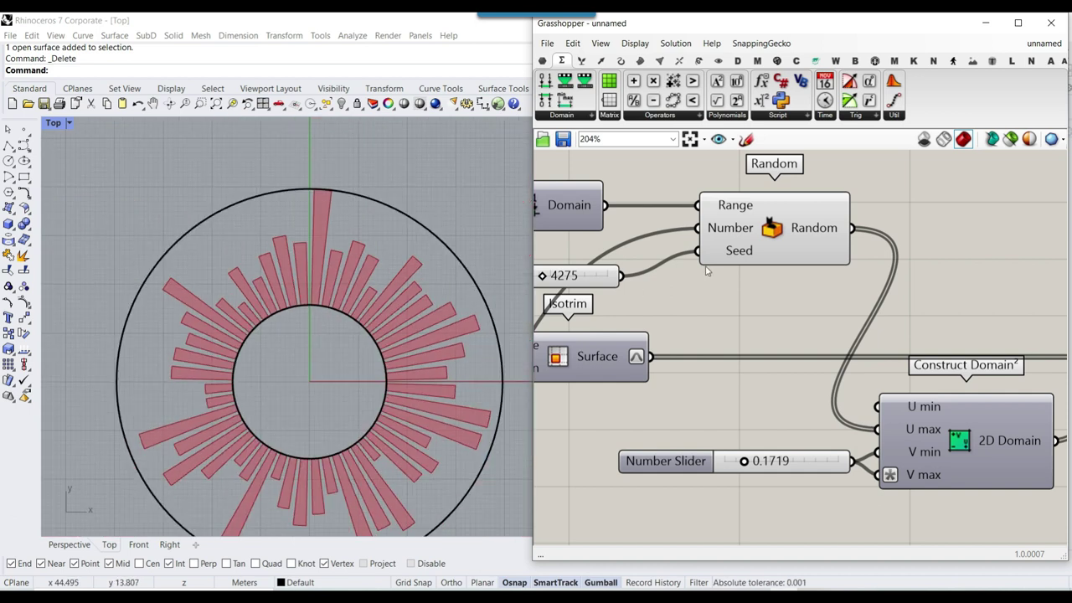
right_click_drag(706, 270, 826, 256)
mouse_move(663, 261)
left_mouse_down()
mouse_move(631, 262)
mouse_move(674, 262)
mouse_move(659, 261)
left_mouse_up()
Step: Examine how far the longest bars reach toward the outer circle with the Domain end slider at 1
right_click_drag(620, 276, 930, 301)
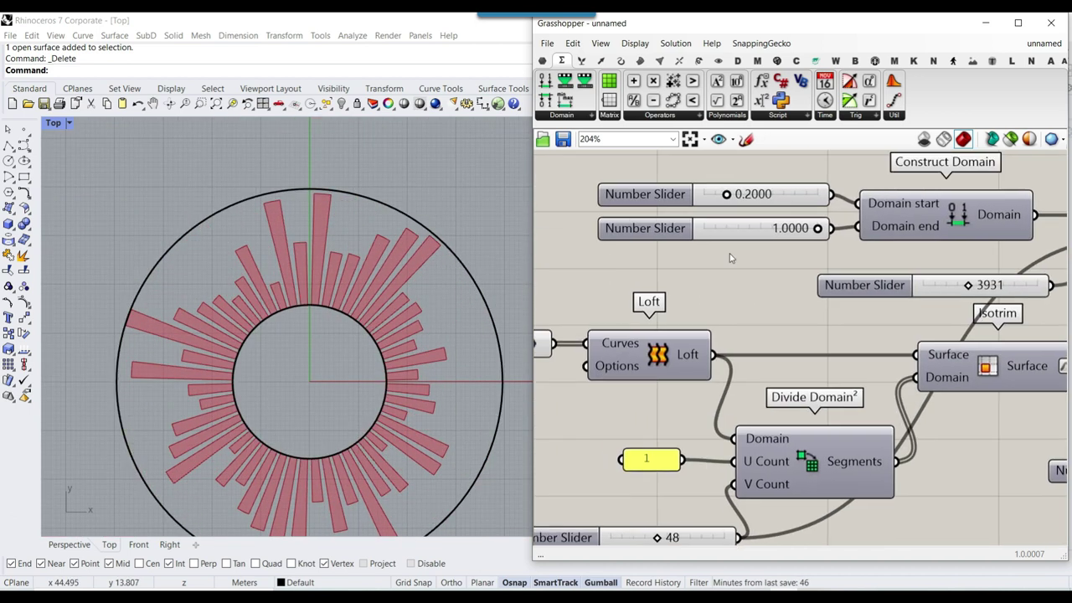
scroll(784, 225, "up", 1)
left_click_drag(824, 230, 852, 237)
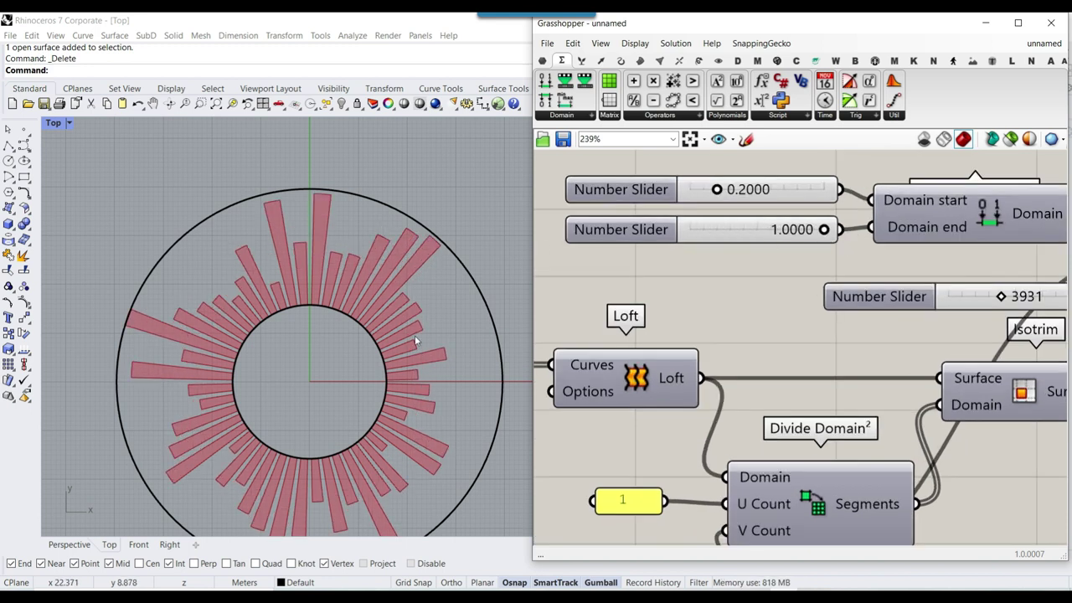
right_click_drag(340, 358, 346, 257)
scroll(276, 467, "up", 5)
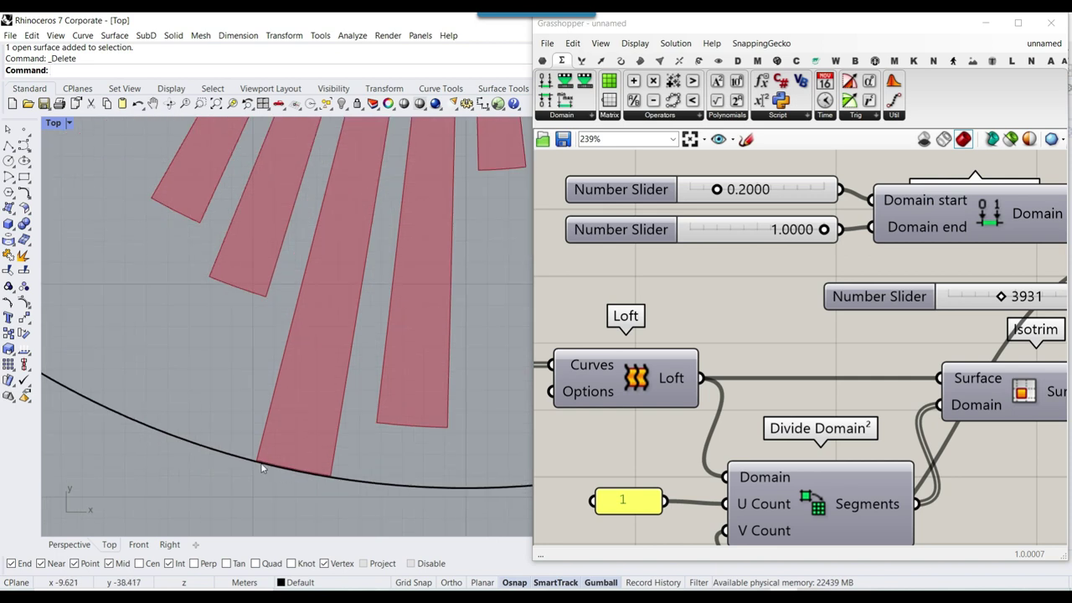
scroll(261, 467, "up", 2)
scroll(306, 473, "down", 7)
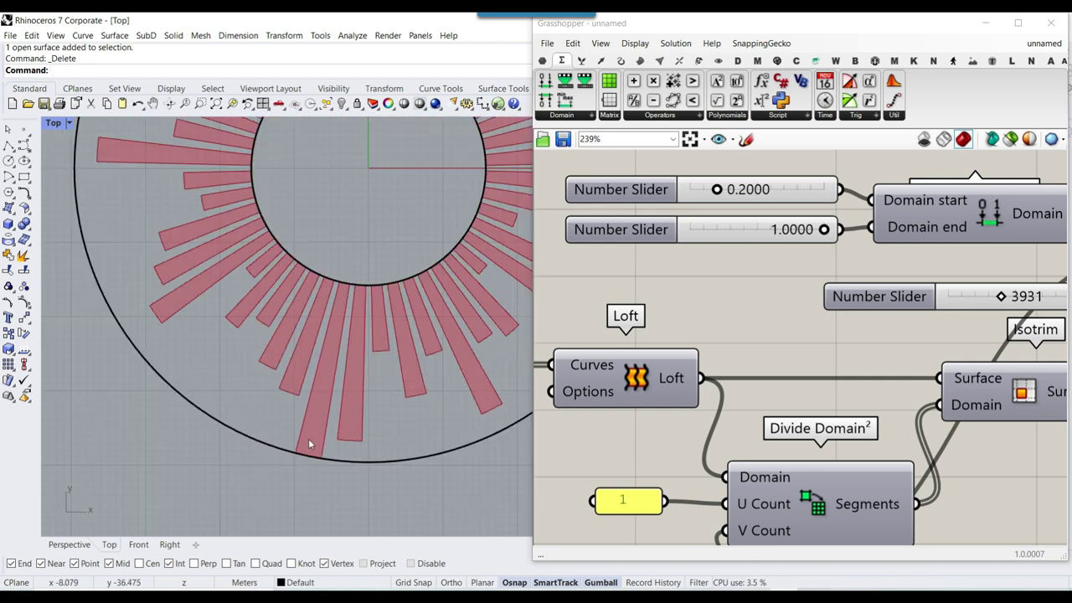
Step: Test the Domain start slider at 0 to inspect the shortest bars, and raise it back slightly above zero
left_click_drag(720, 191, 682, 192)
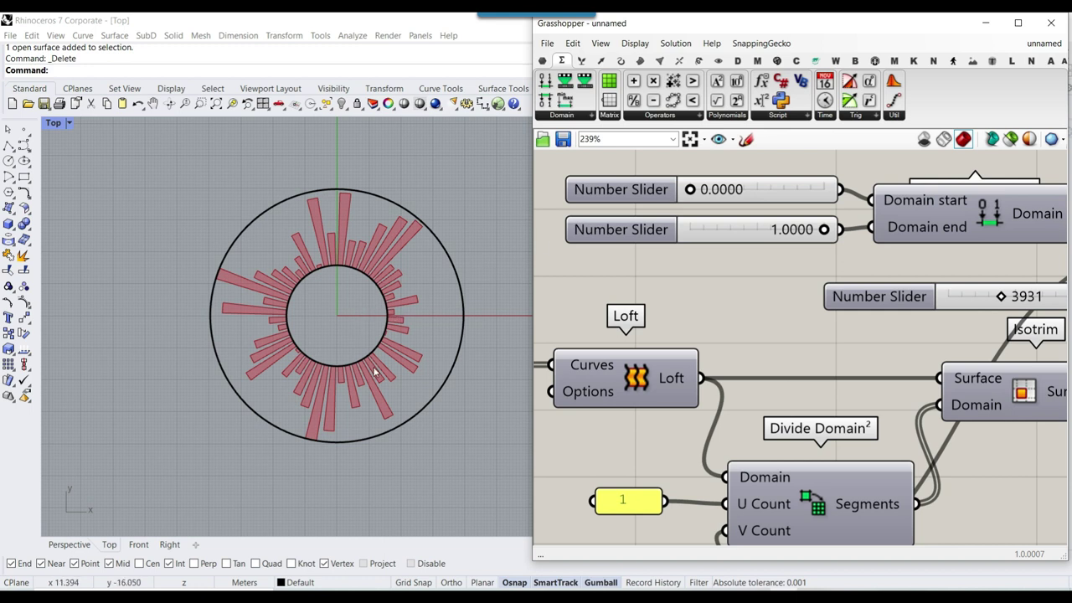
scroll(375, 372, "up", 6)
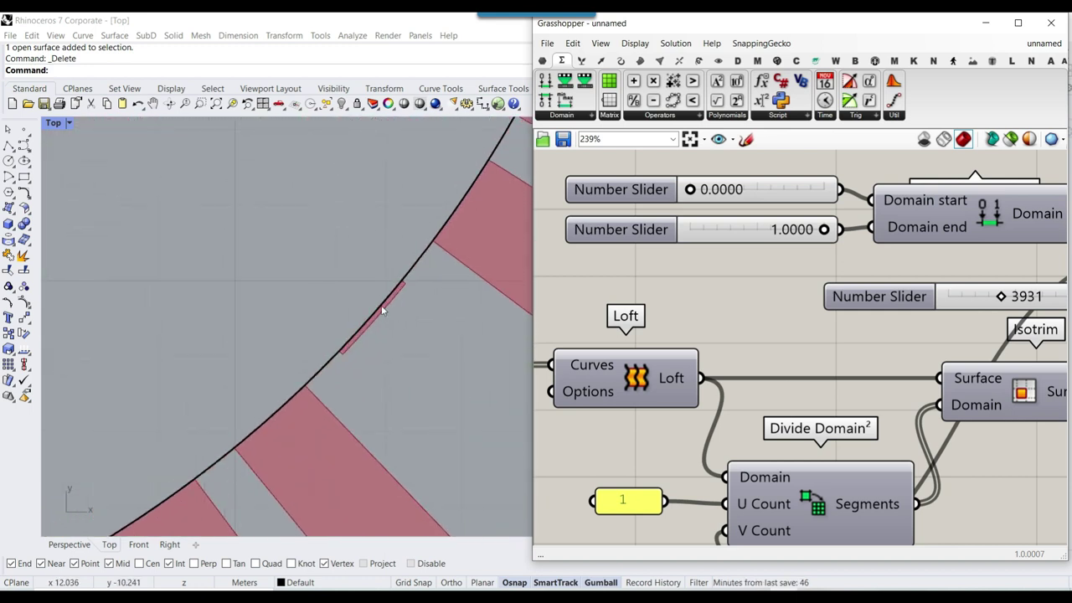
mouse_move(695, 193)
left_mouse_down()
mouse_move(726, 192)
mouse_move(708, 191)
left_mouse_up()
scroll(312, 354, "down", 3)
scroll(311, 355, "down", 5)
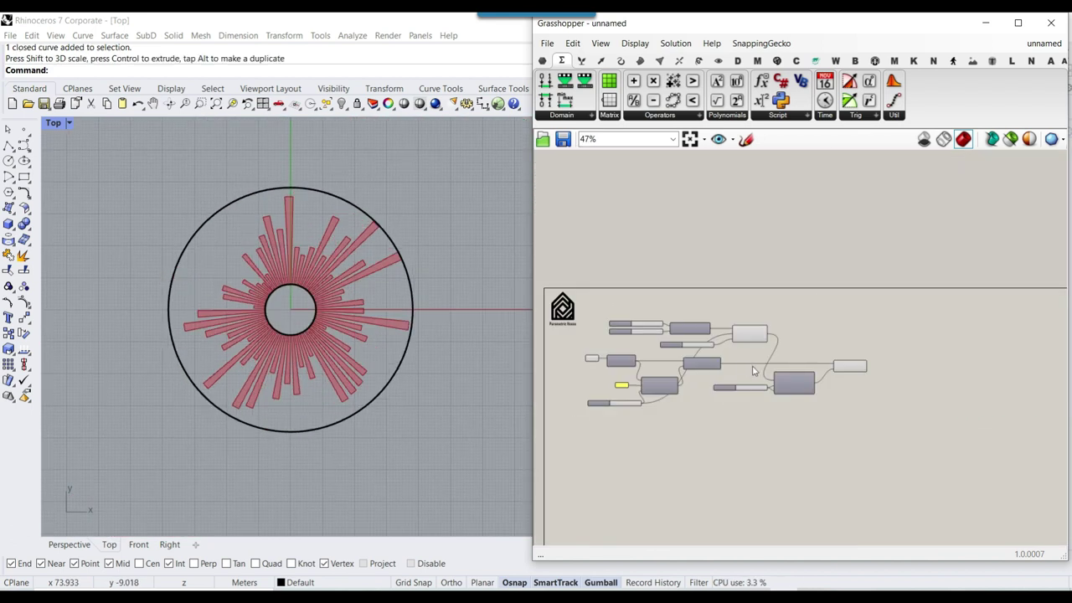
scroll(865, 369, "up", 4)
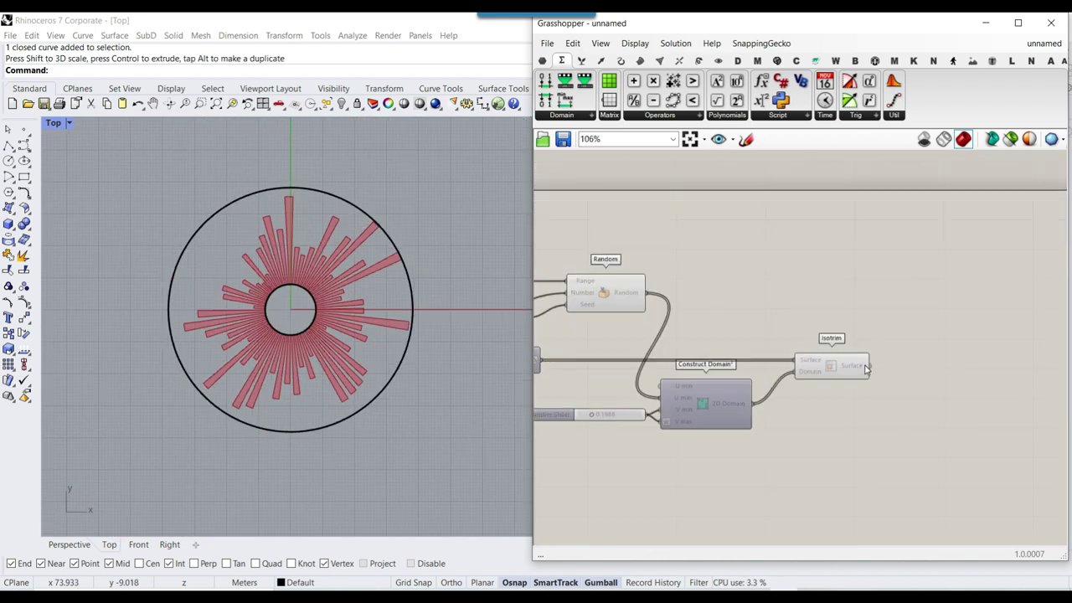
Step: Move the Curve and Loft components farther from Isotrim and Divide Domain² to make room for another parameter
right_click_drag(812, 338, 1028, 328)
right_click_drag(747, 389, 878, 389)
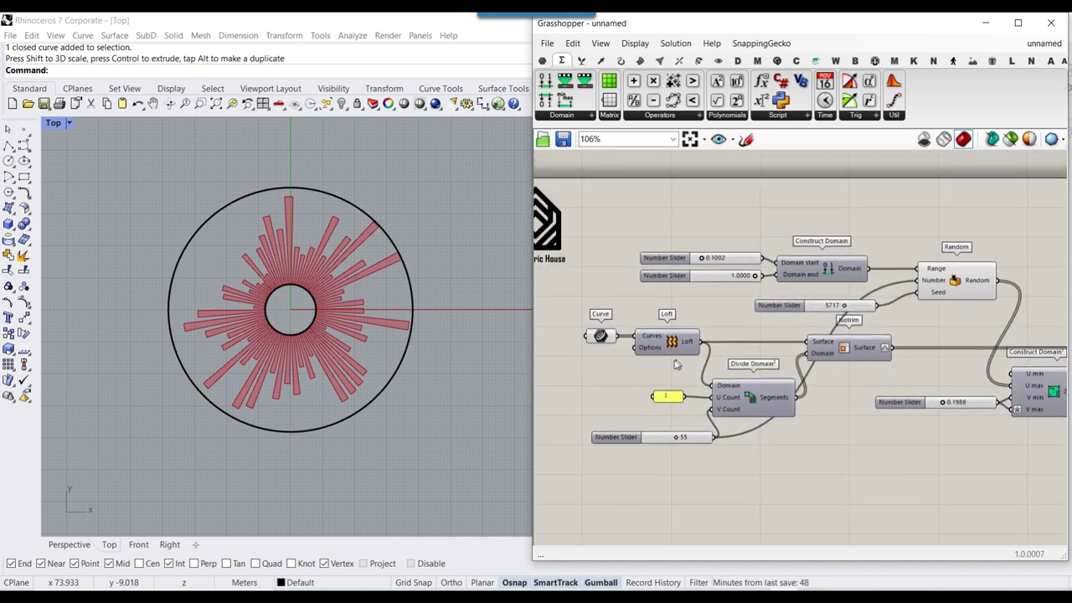
scroll(672, 339, "up", 2)
right_click_drag(668, 365, 799, 349)
left_click_drag(800, 362, 644, 297)
left_click_drag(822, 333, 726, 333)
left_click(742, 238)
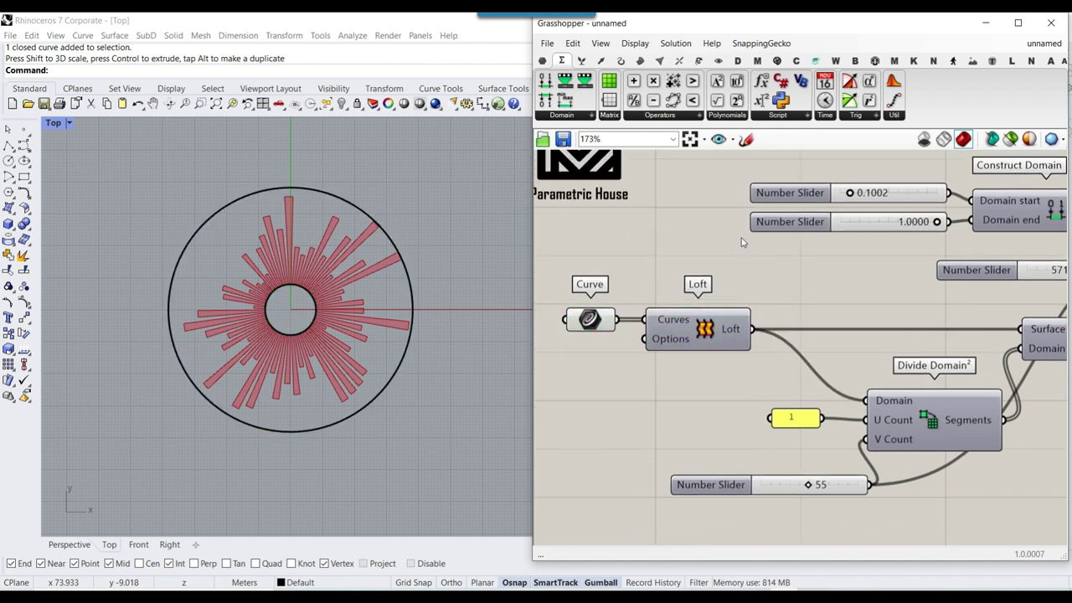
Step: Insert a Surface parameter after Loft and route it into Isotrim's Surface input and Divide Domain²'s Domain input
left_click(543, 61)
left_click(663, 82)
left_click(799, 313)
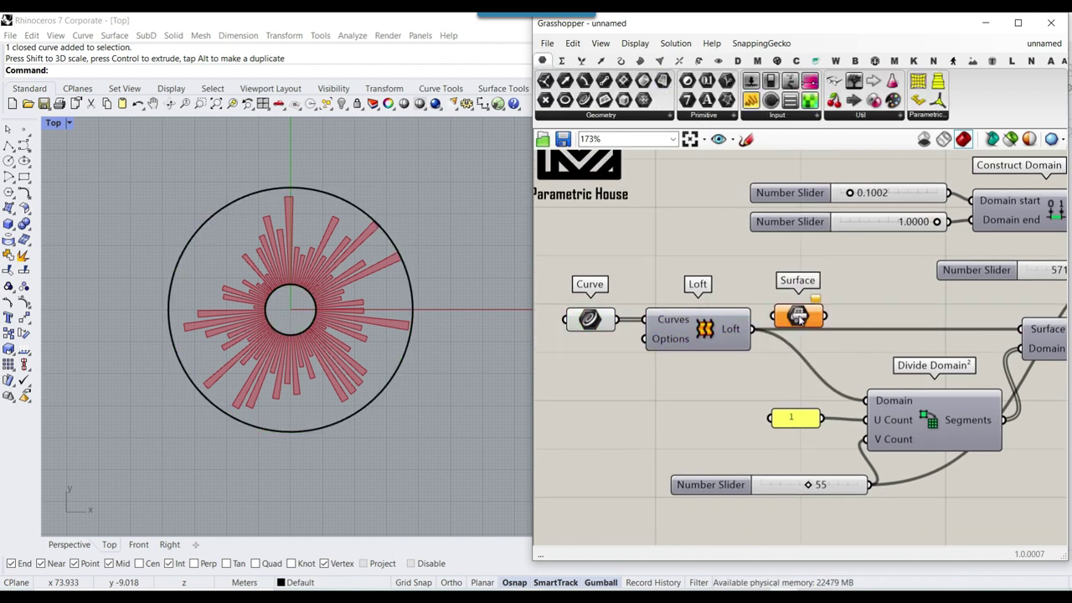
left_click_drag(753, 329, 773, 315)
right_click_drag(795, 313, 695, 279)
left_click_drag(701, 274, 773, 366)
left_click(798, 292)
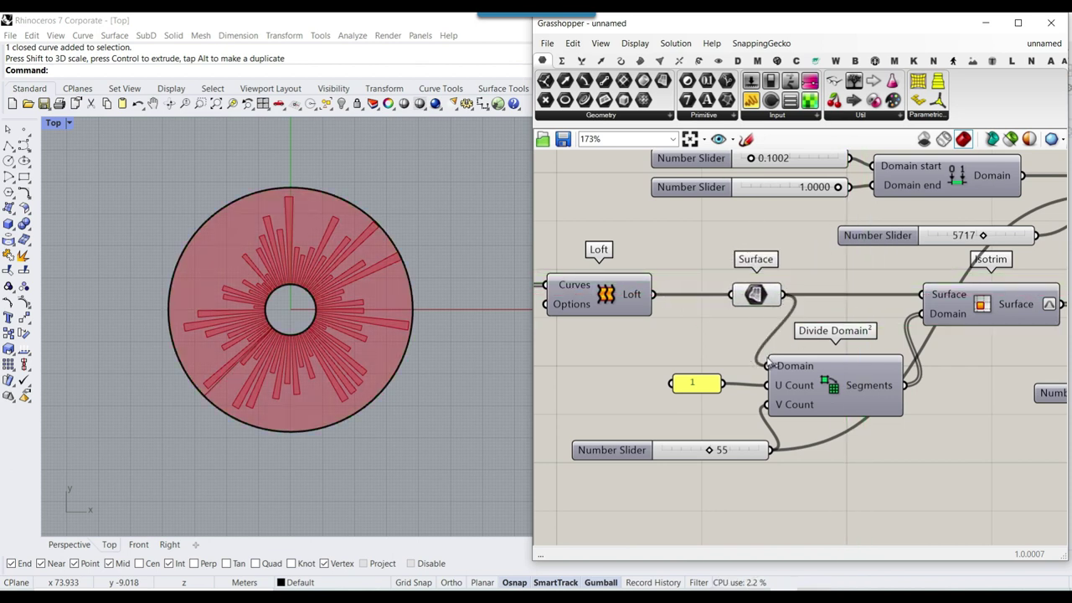
Step: Delete the Curve and Loft components and move the Surface parameter into their place
right_click_drag(618, 332, 806, 373)
left_click_drag(801, 283, 641, 379)
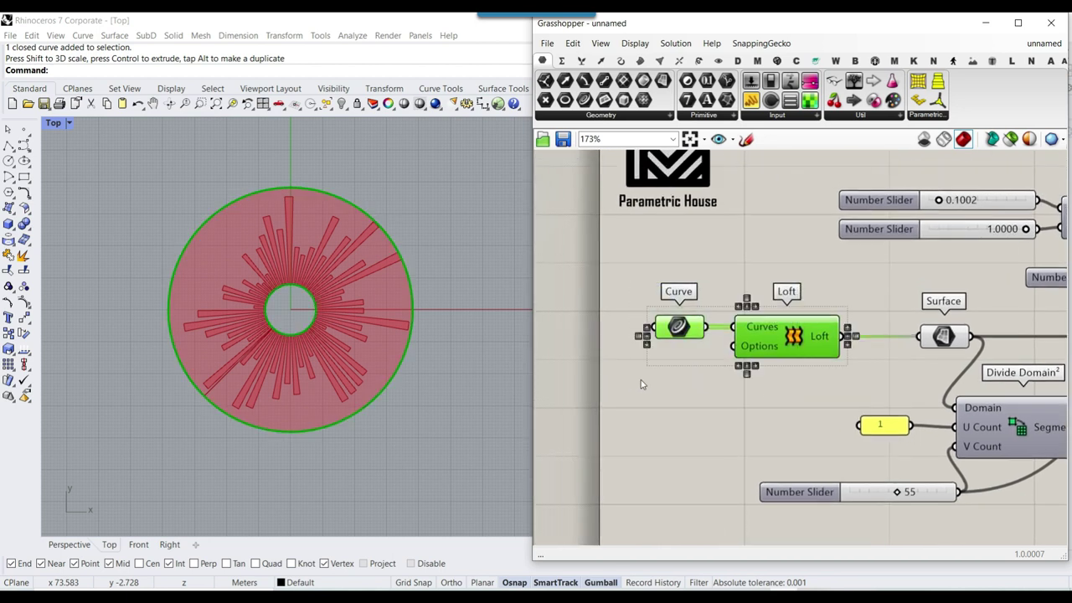
key("Delete")
left_click_drag(917, 337, 820, 337)
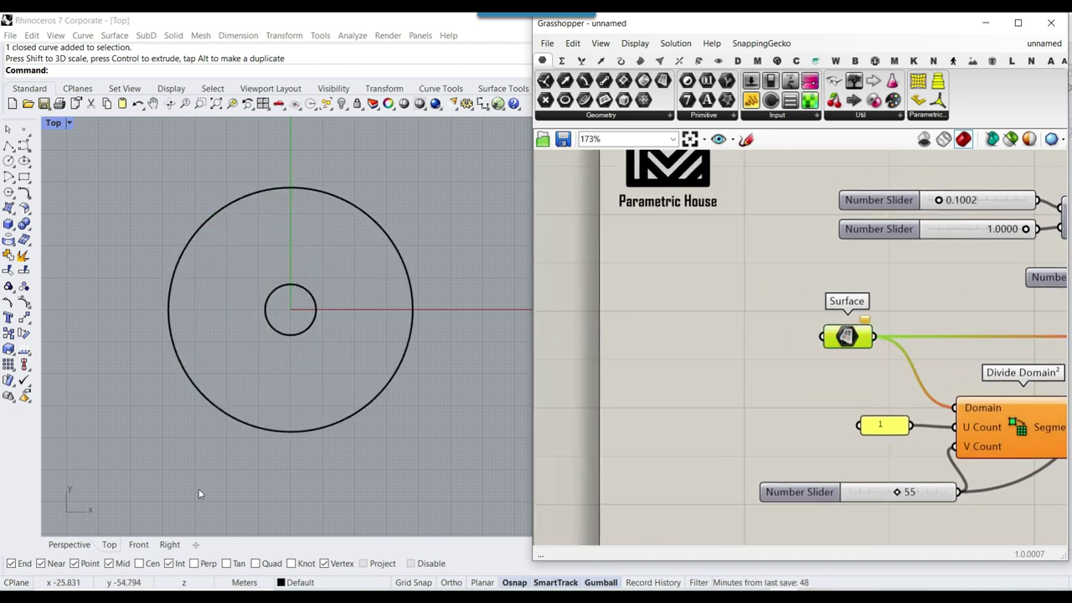
Step: Draw a rectangular plane surface beside the two circles in the Perspective view
left_click(71, 548)
right_click_drag(373, 357, 168, 366, "shift")
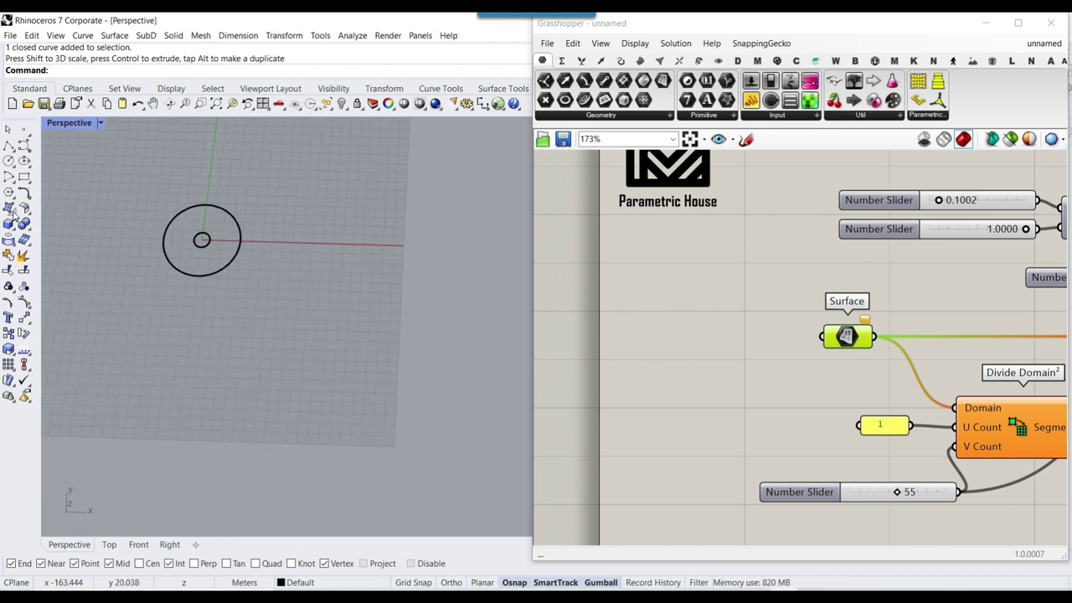
left_click(14, 215)
left_click(119, 214)
left_click(384, 186)
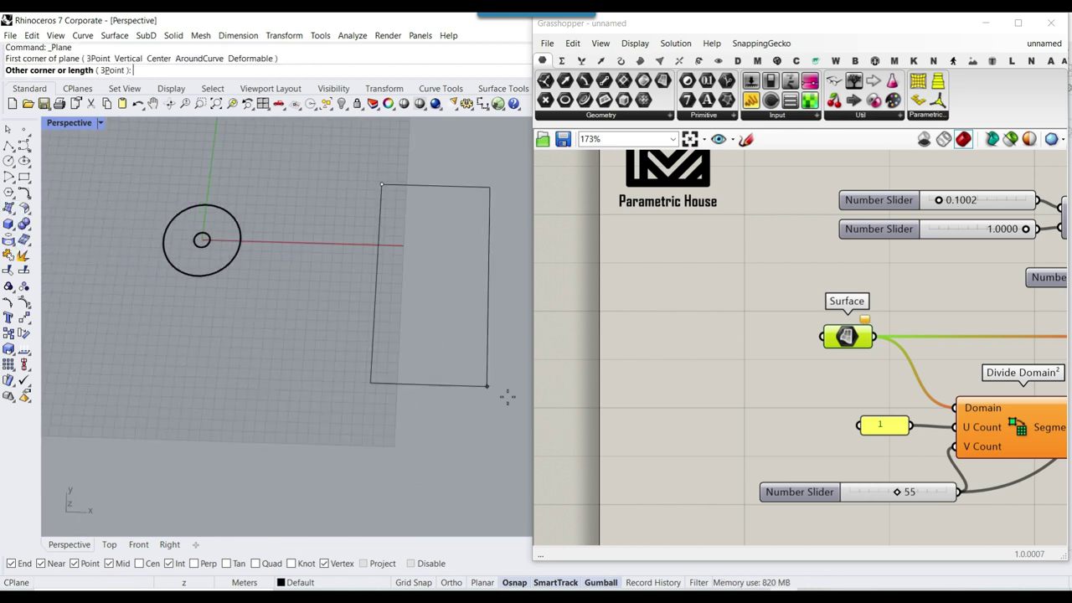
left_click(498, 380)
Step: Move the rectangular plane farther from the circles and reference it in the Surface parameter
mouse_move(418, 344)
right_mouse_down("shift")
mouse_move(333, 342)
mouse_move(216, 369)
right_mouse_up("shift")
left_click(254, 320)
left_click_drag(254, 320, 356, 301)
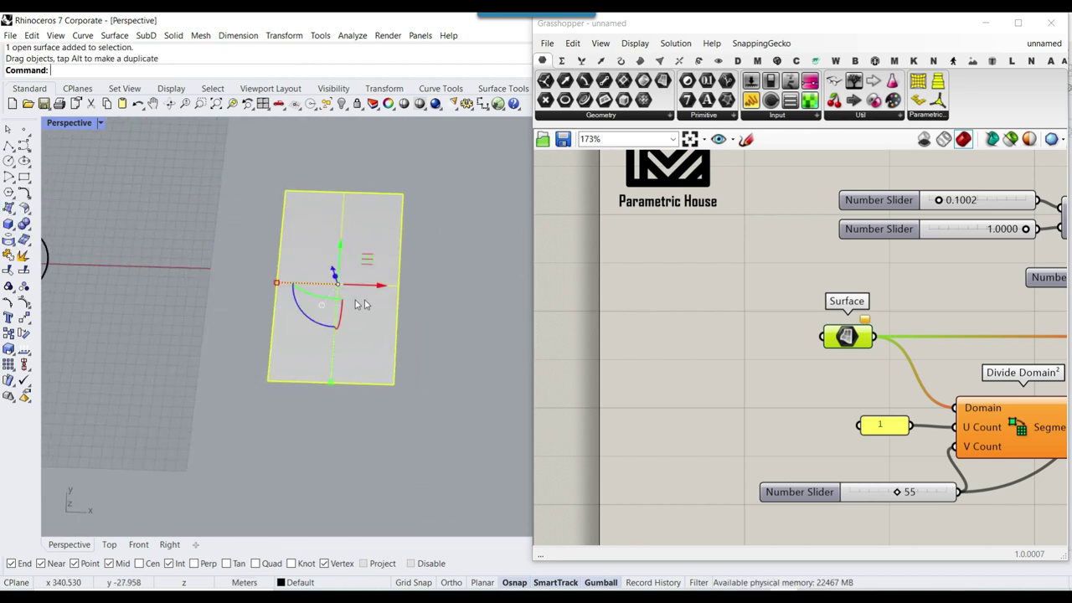
right_click(850, 336)
left_click(905, 481)
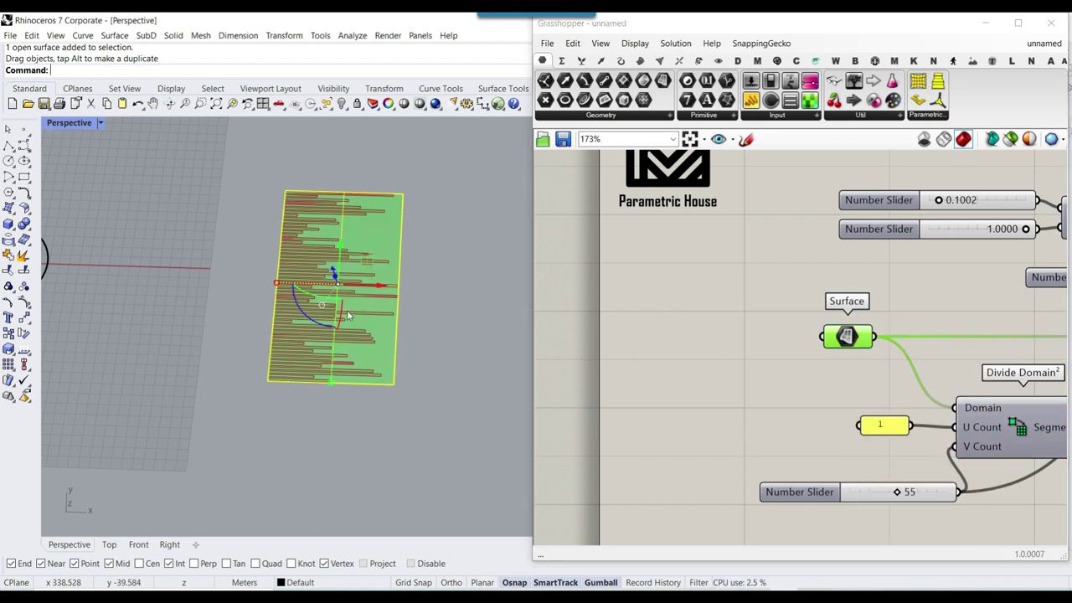
Step: Hide the Rhino plane temporarily to examine the random bars on the referenced surface, and undo the hide
scroll(279, 329, "up", 5)
left_click(272, 143)
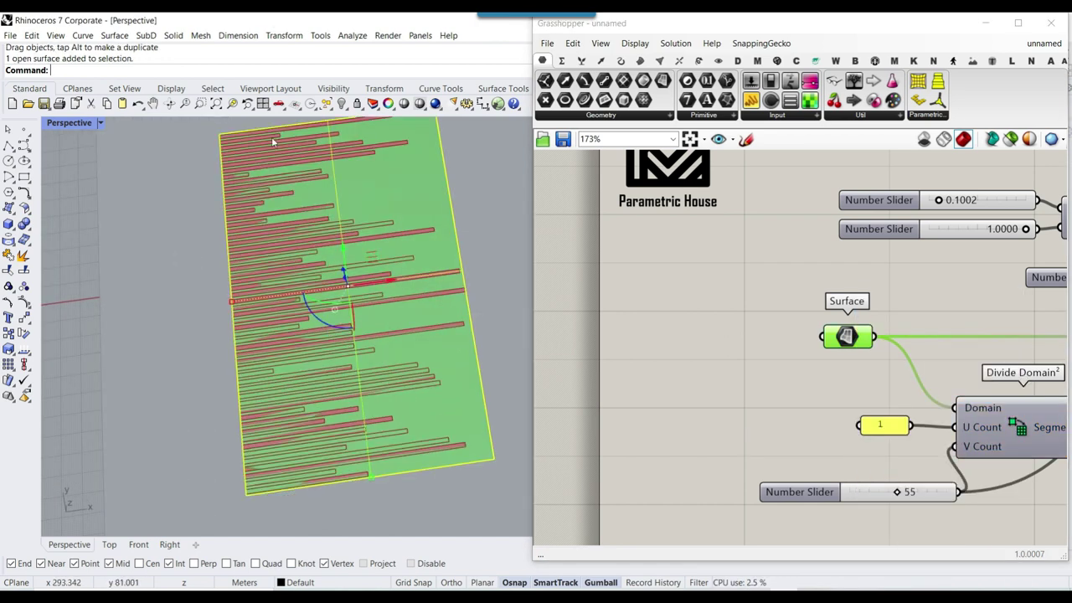
left_click(342, 103)
right_click_drag(257, 294, 285, 338)
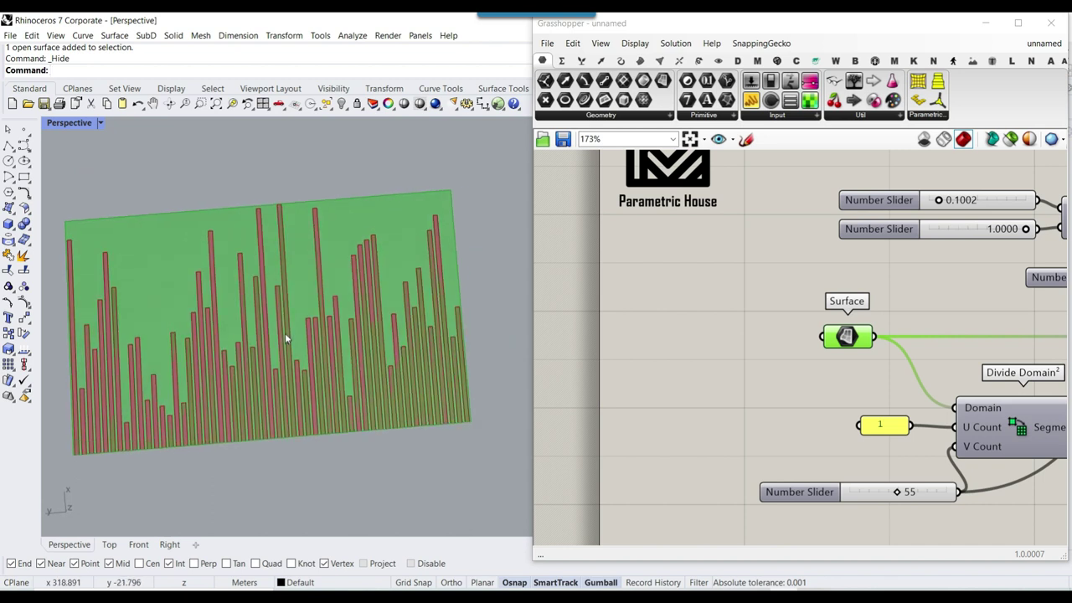
scroll(286, 339, "down", 2)
right_click_drag(738, 386, 636, 374)
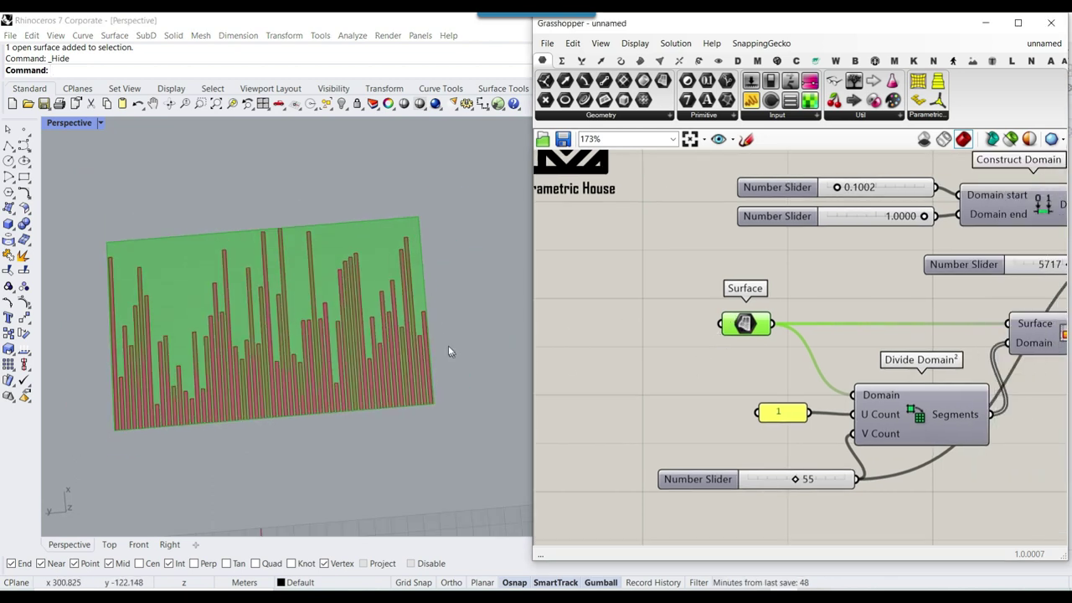
right_click_drag(449, 351, 436, 369)
right_click_drag(443, 332, 407, 363)
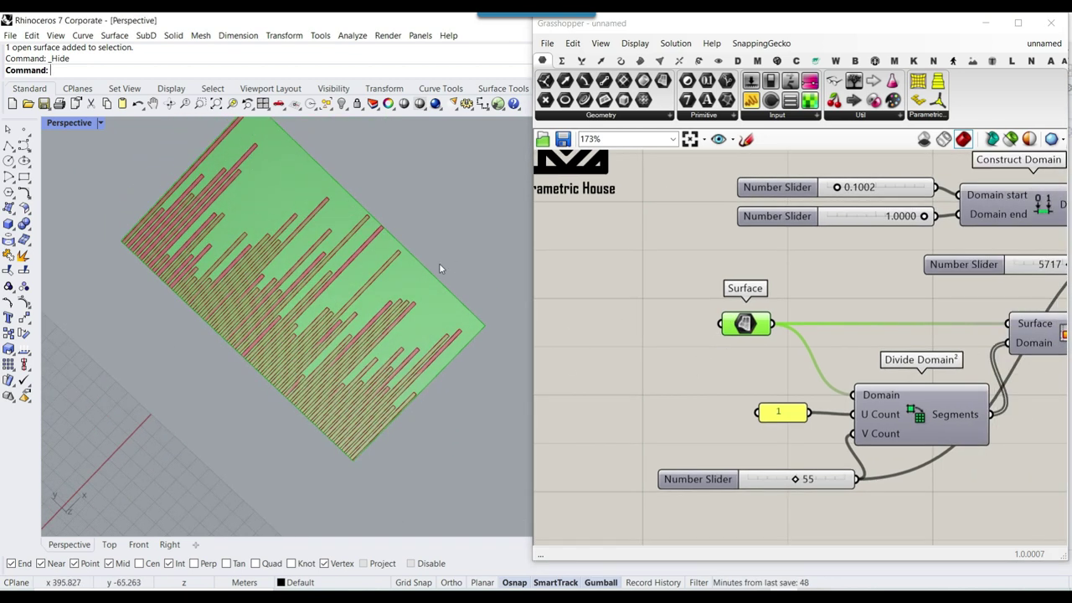
key("ctrl+z")
Step: Swap the rectangular plane's U and V directions with the Dir command
left_click(331, 337)
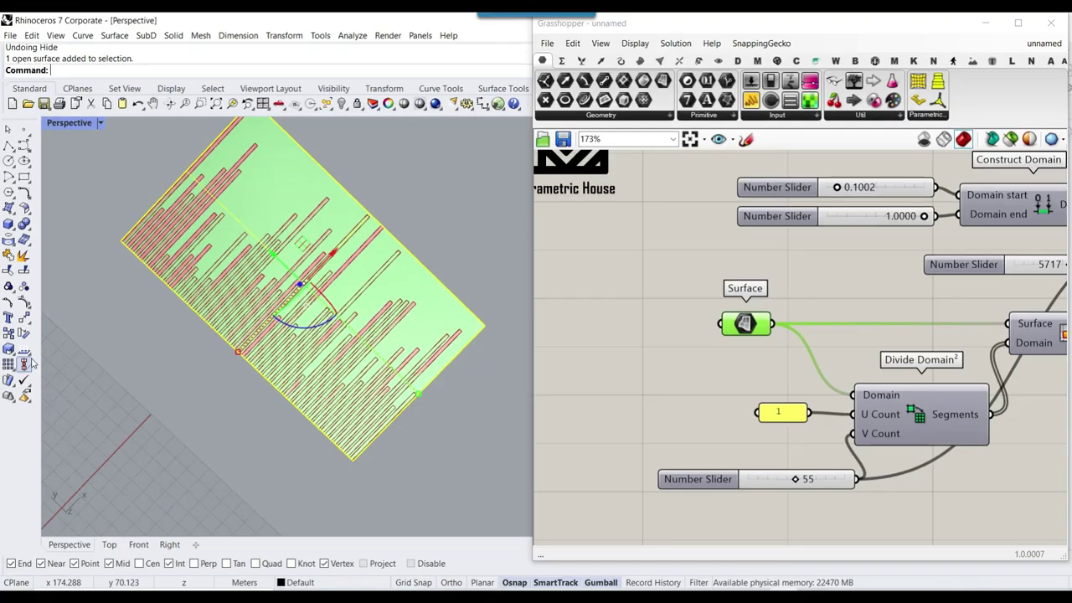
left_click(23, 351)
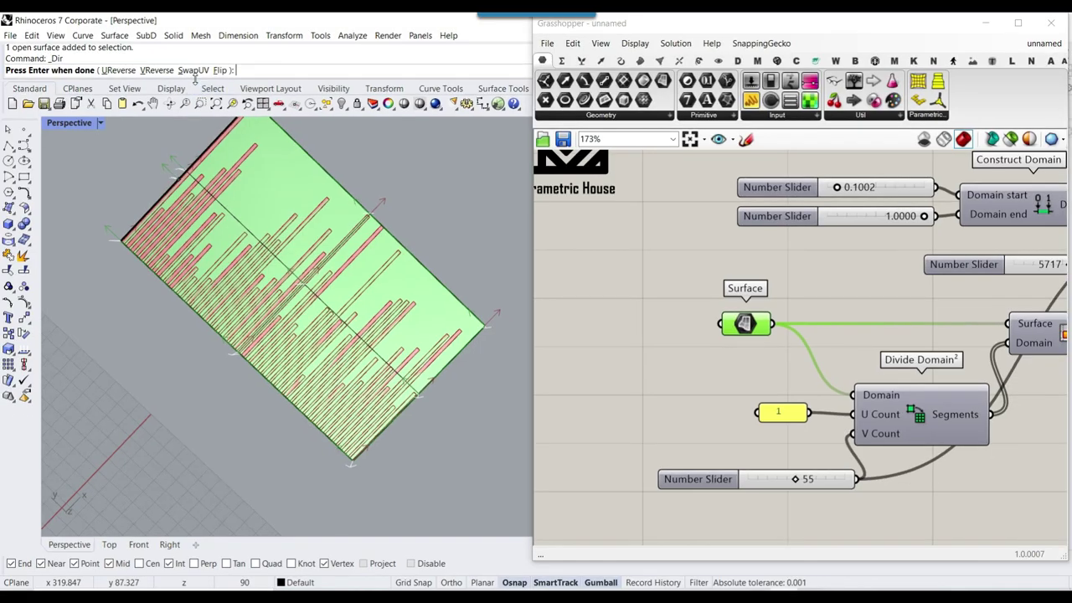
left_click(315, 130)
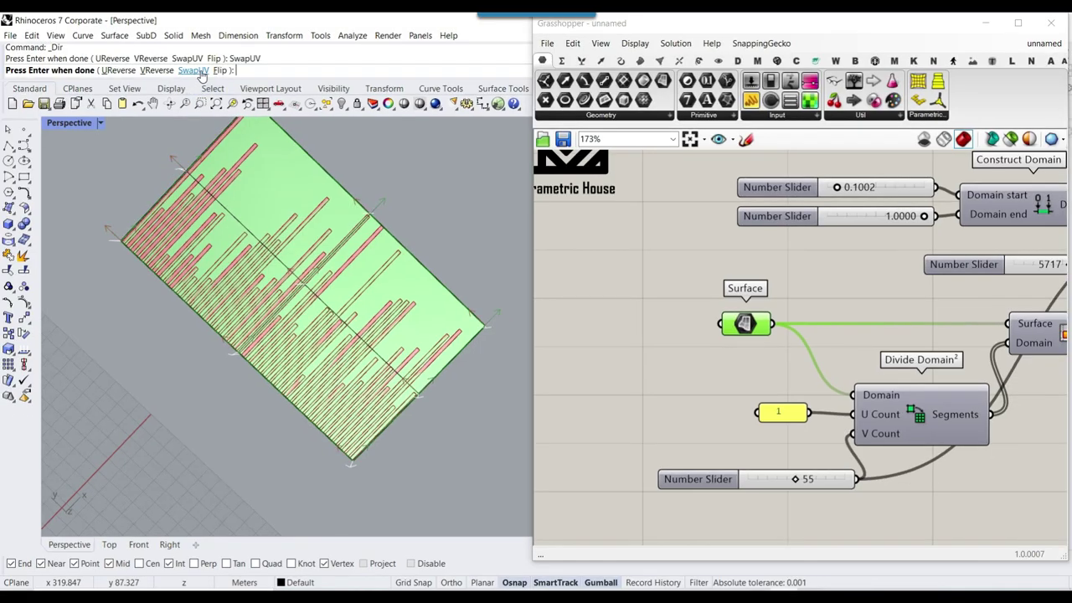
right_click(732, 391)
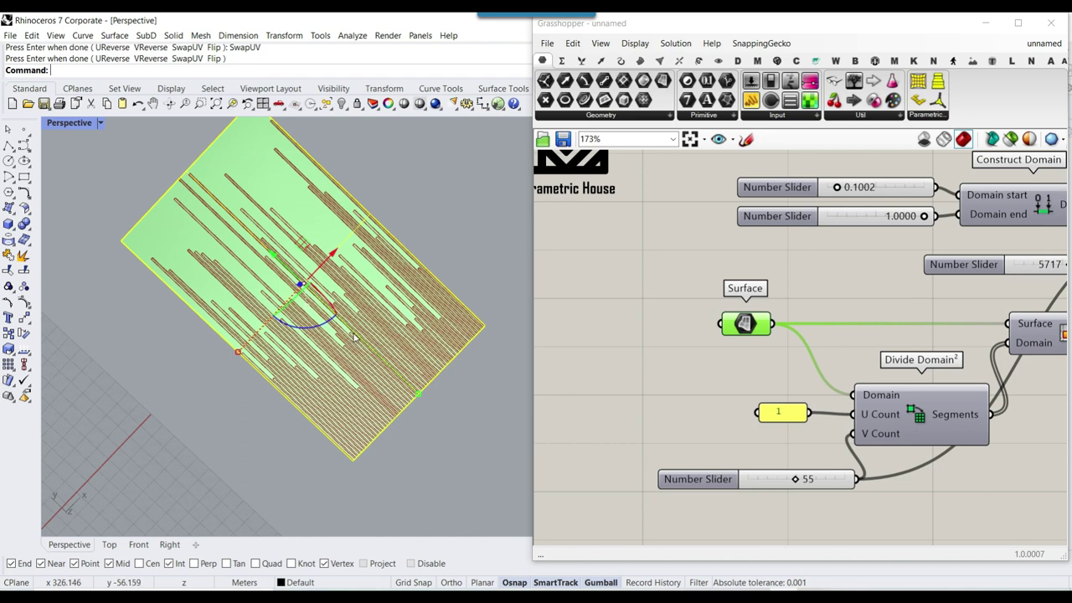
Step: Turn on the plane's solid points, bring its two near corner points closer together into a trapezoid, and turn the points off
mouse_move(353, 337)
right_mouse_down()
mouse_move(438, 270)
mouse_move(370, 336)
right_mouse_up()
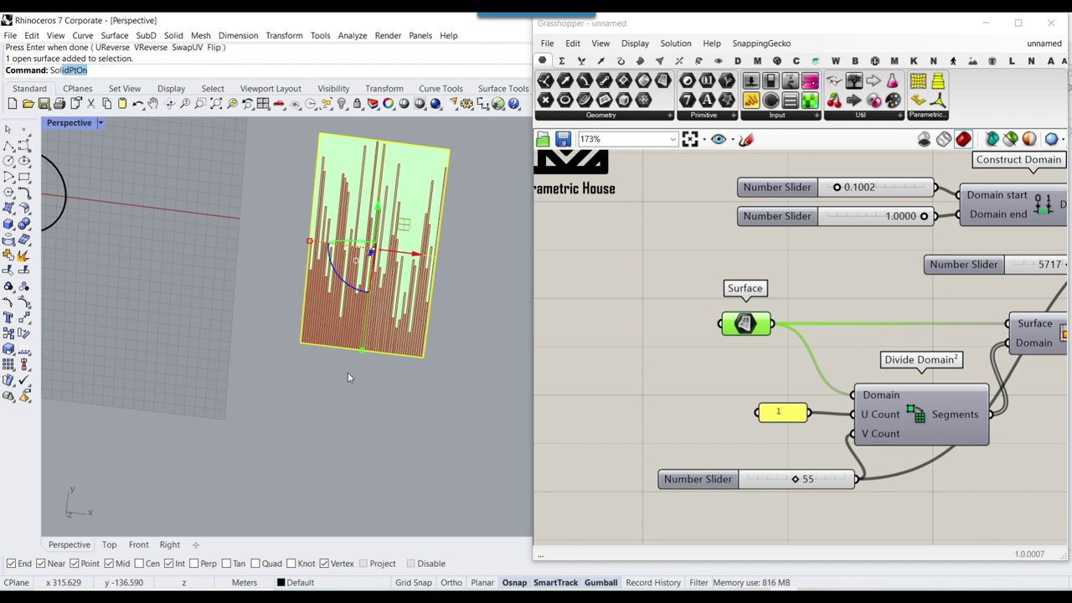
key("Return")
scroll(300, 367, "up", 4)
left_click(387, 347)
right_click_drag(387, 348, 251, 395)
left_click(232, 390)
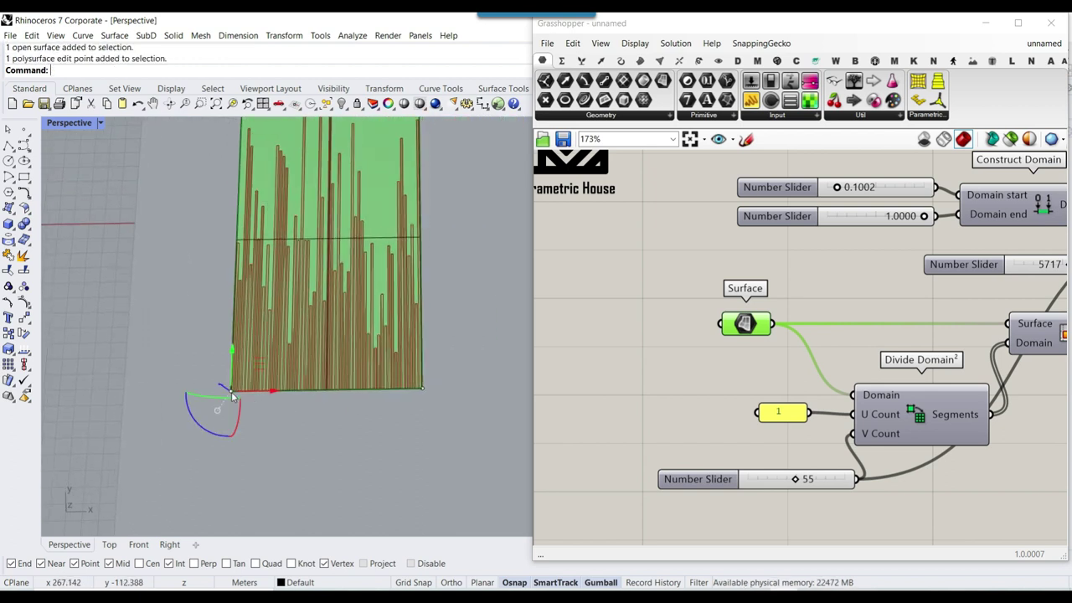
left_click(423, 389, "shift")
left_click_drag(250, 392, 281, 399)
right_click_drag(320, 416, 345, 374)
left_click(24, 303)
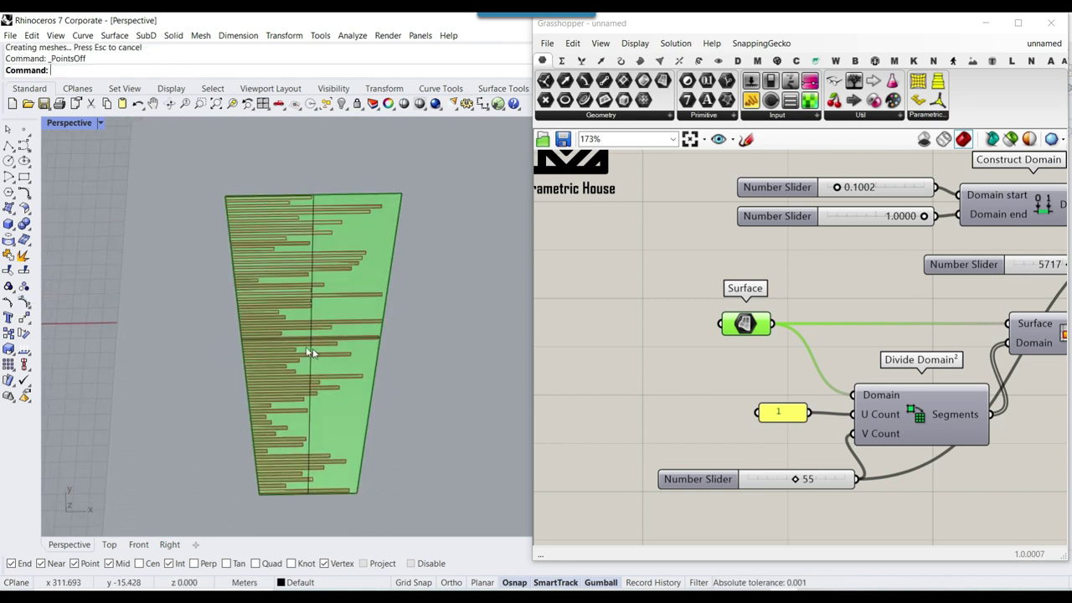
Step: Swap the trapezoid surface's U and V directions and reverse its U direction
left_click(25, 350)
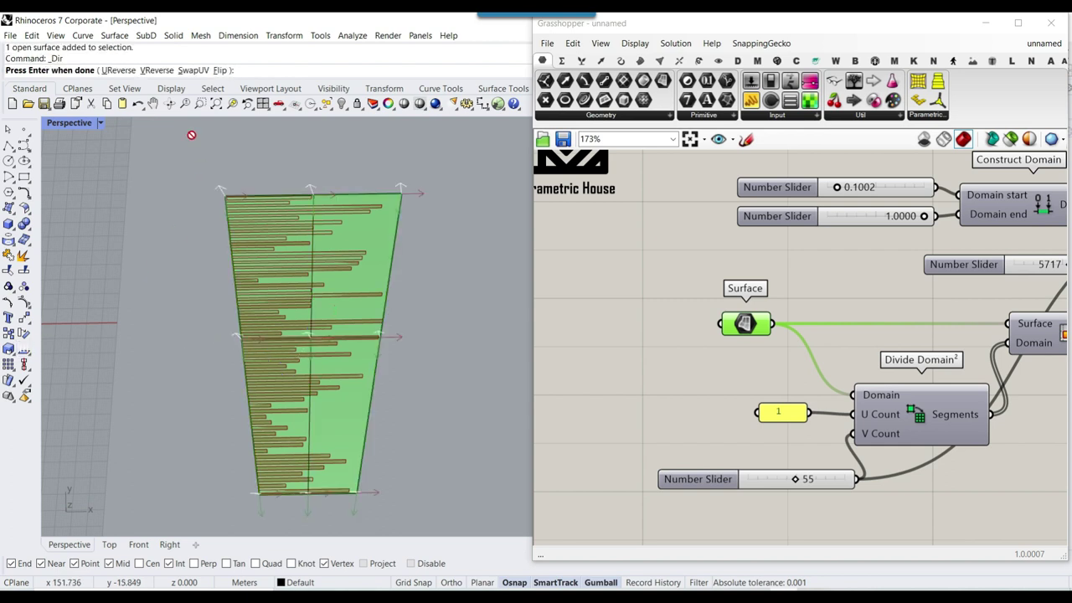
left_click(192, 70)
key("Return")
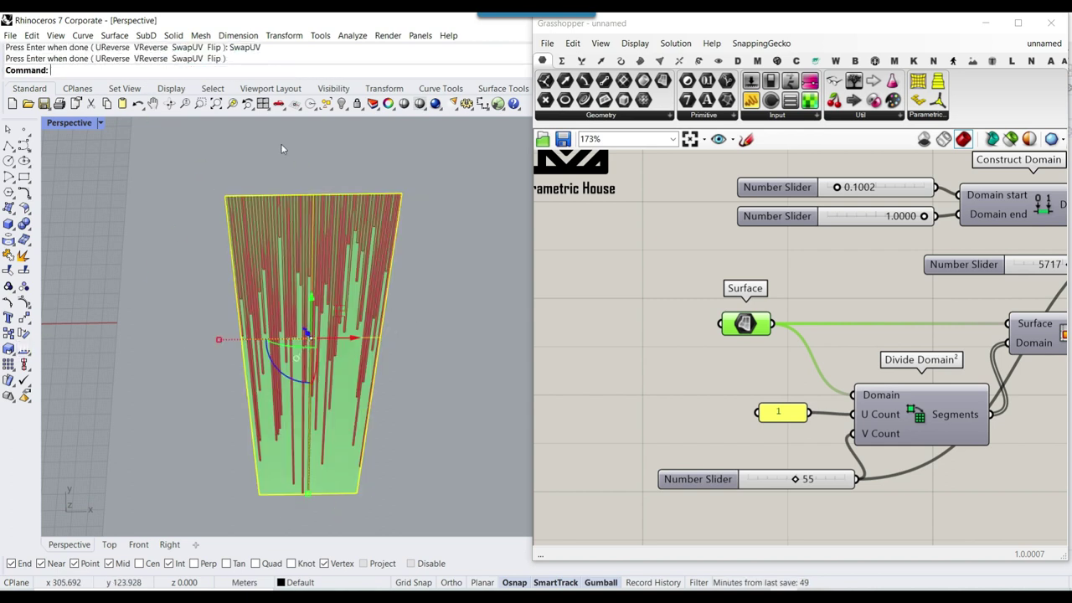
key("Return")
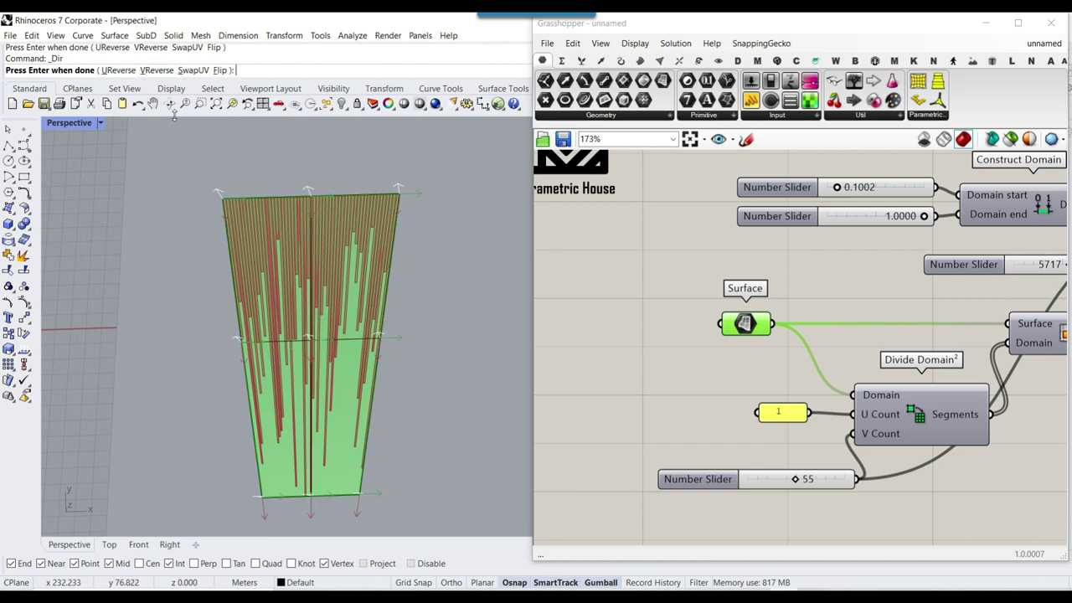
left_click(117, 71)
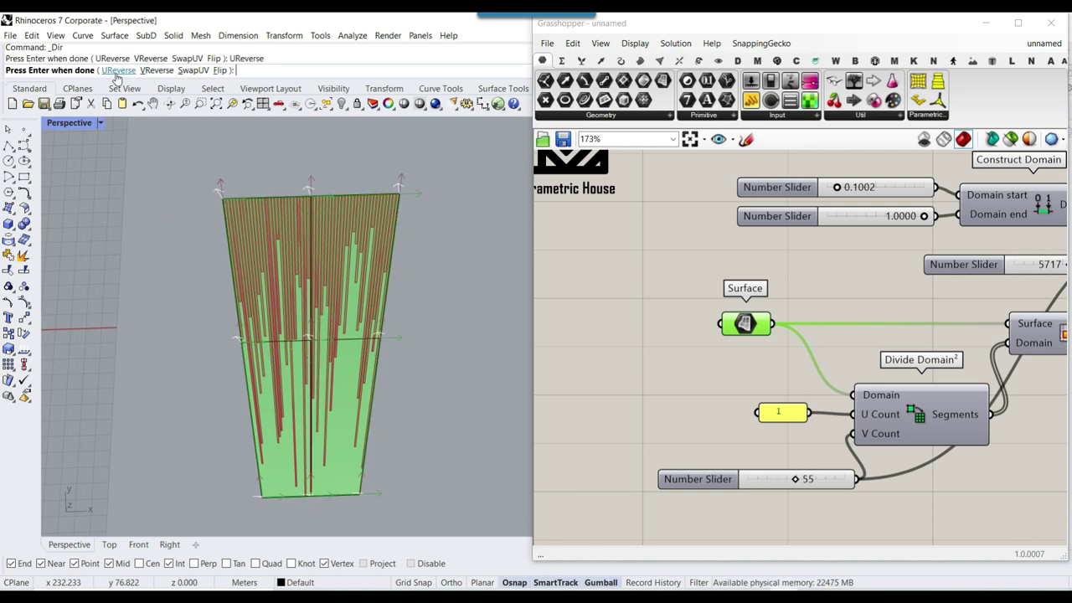
key("Return")
Step: Hide the trapezoid surface and lower the V Count slider to reduce the number of bars
left_click(344, 376)
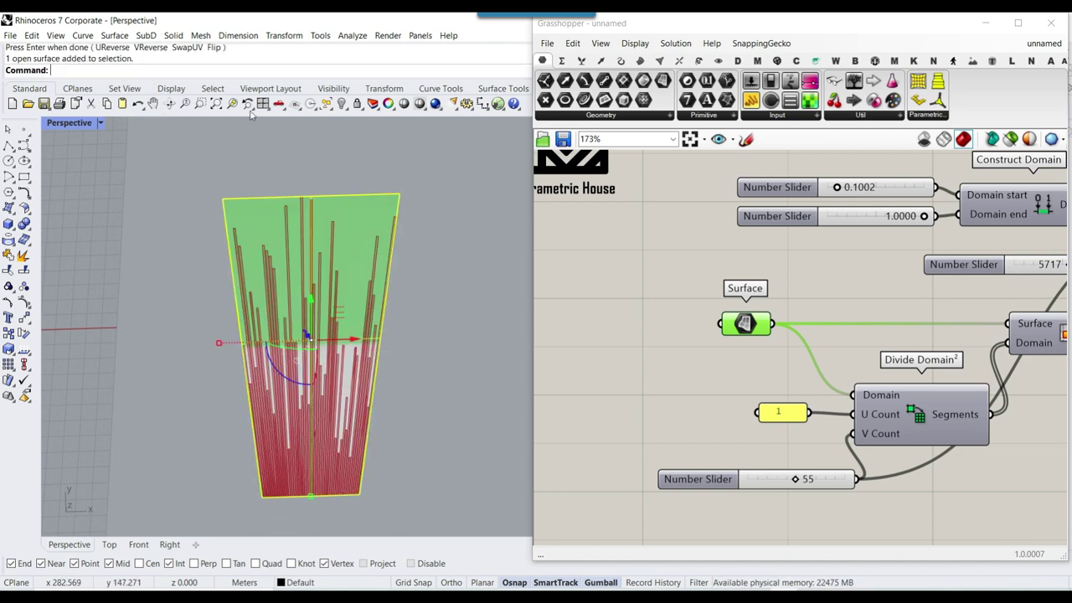
left_click(341, 105)
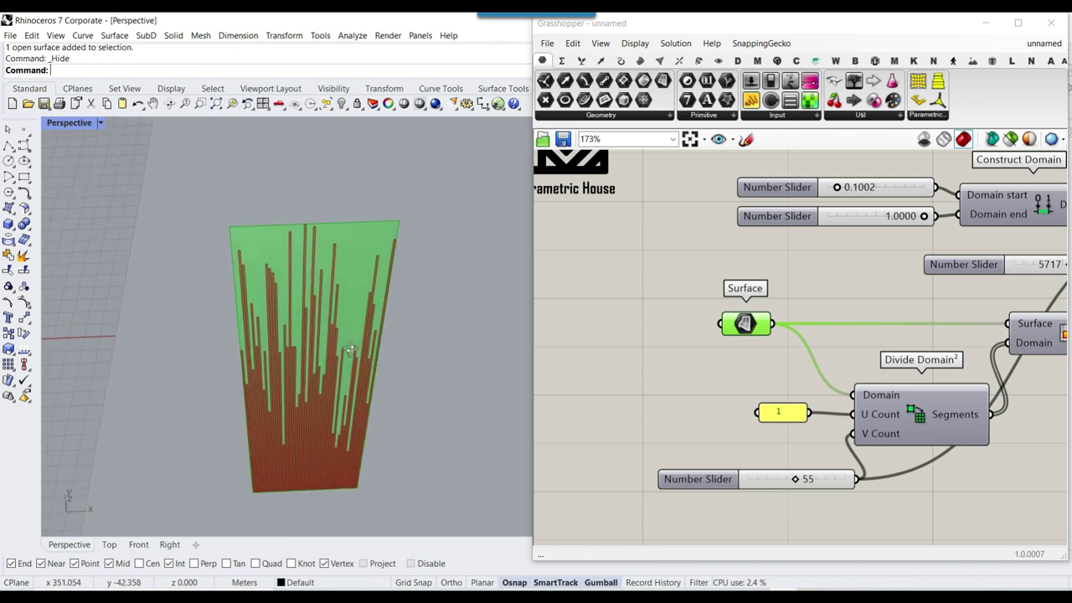
right_click_drag(769, 372, 715, 319)
left_click_drag(742, 429, 706, 430)
right_click_drag(762, 303, 689, 302)
Step: Set the Random component's Seed slider to 6176 and check the new bar lengths on the trapezoid
scroll(686, 301, "down", 2)
scroll(768, 167, "up", 4)
right_click_drag(862, 310, 706, 263)
mouse_move(814, 263)
left_mouse_down()
mouse_move(829, 259)
mouse_move(820, 259)
left_mouse_up()
right_click_drag(368, 335, 343, 387)
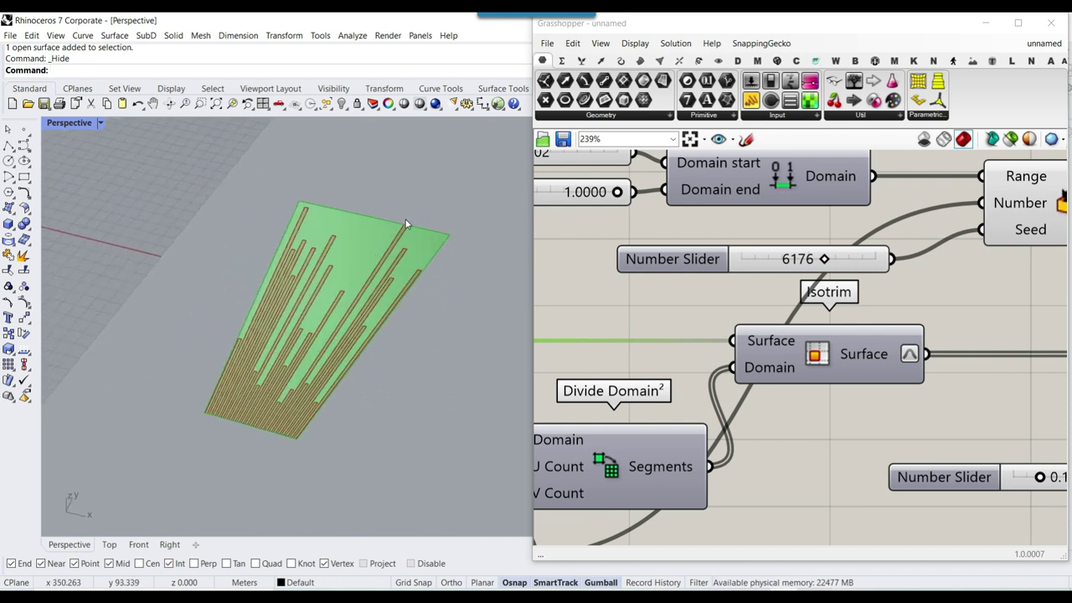
Step: Undo the hide of the trapezoid surface and examine it from its wide end
key("ctrl+z")
right_click_drag(405, 224, 302, 327)
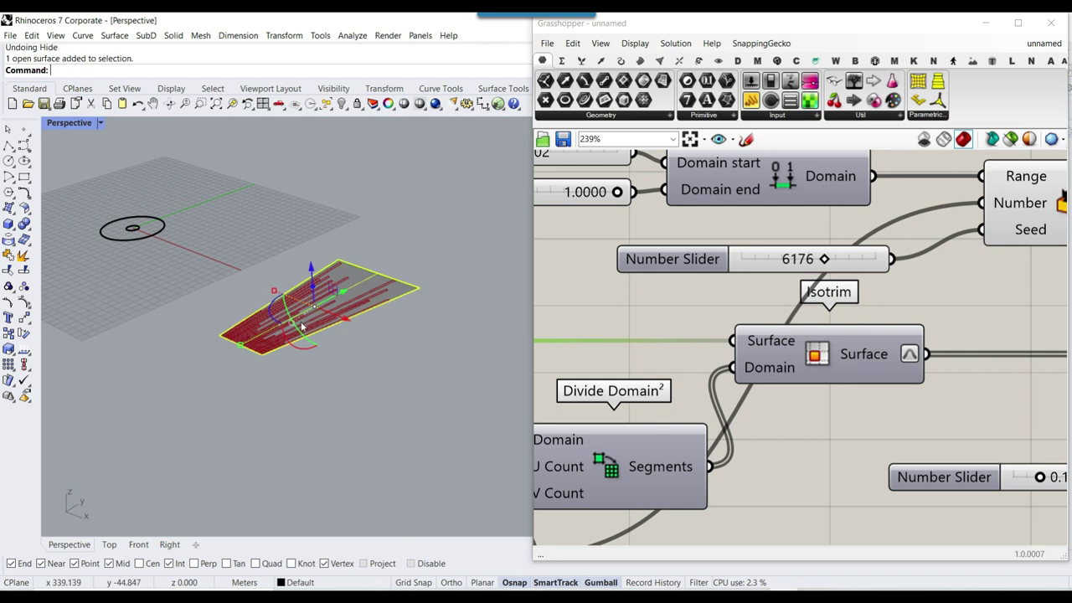
right_click_drag(310, 278, 227, 336)
scroll(266, 314, "up", 5)
left_click(375, 284)
right_click_drag(375, 284, 305, 311)
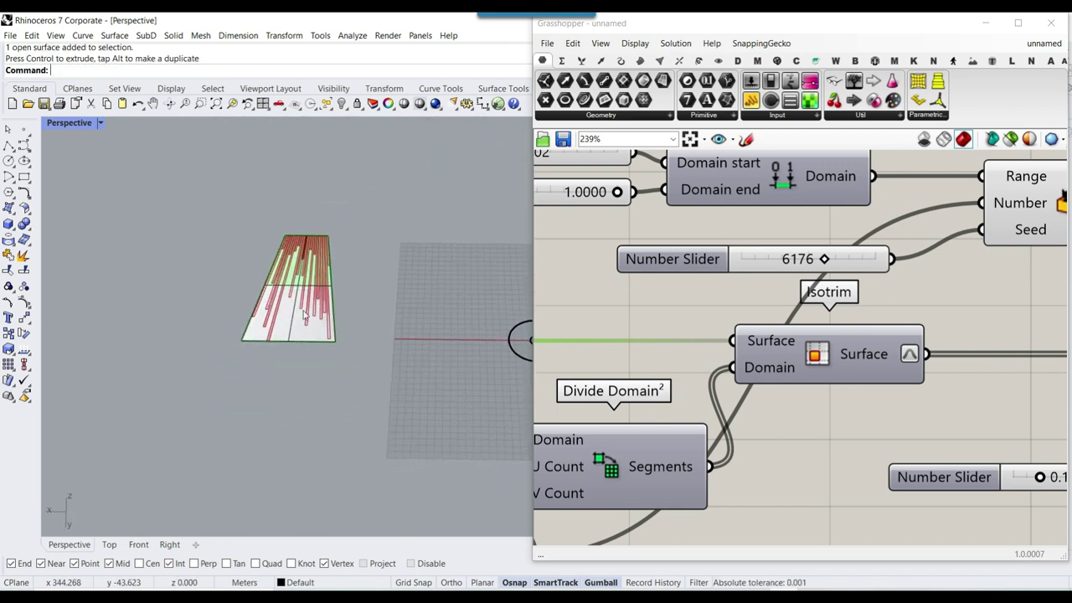
scroll(304, 312, "up", 5)
Step: Draw a vertical plane surface extending downward from the trapezoid's narrow edge
left_click(10, 209)
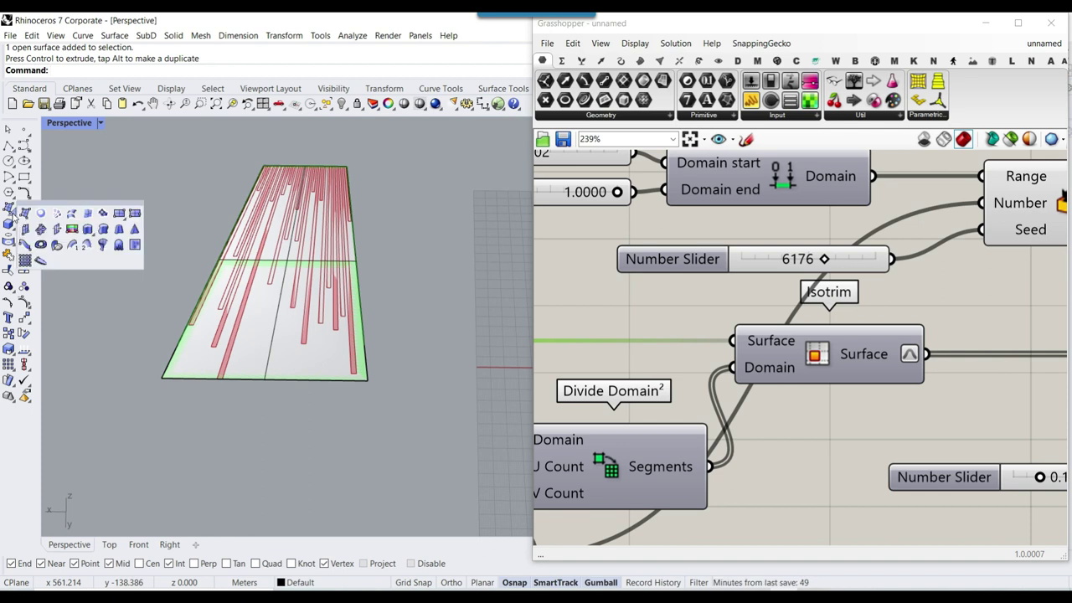
left_click(119, 214)
left_click(134, 71)
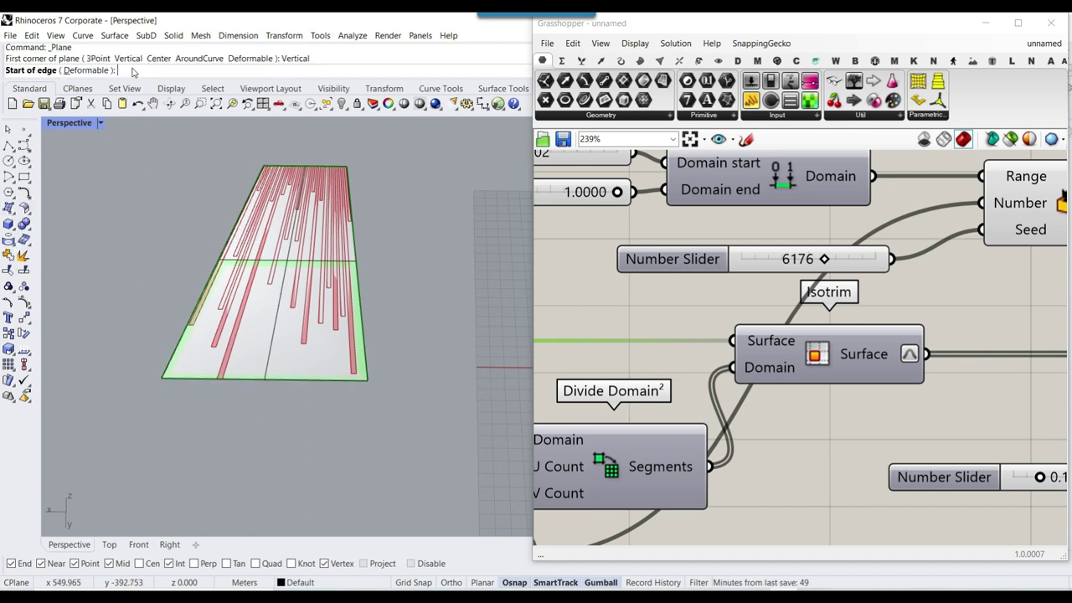
left_click(260, 162)
left_click(347, 168)
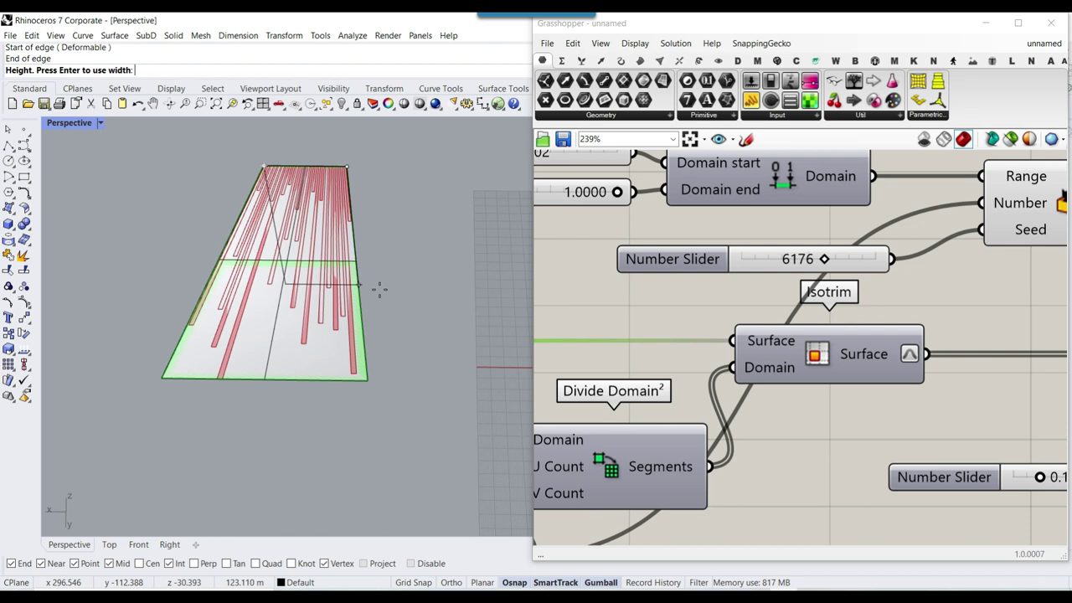
right_click_drag(377, 287, 320, 237)
scroll(306, 272, "down", 3)
scroll(452, 366, "up", 3)
left_click(457, 371)
scroll(458, 316, "up", 3)
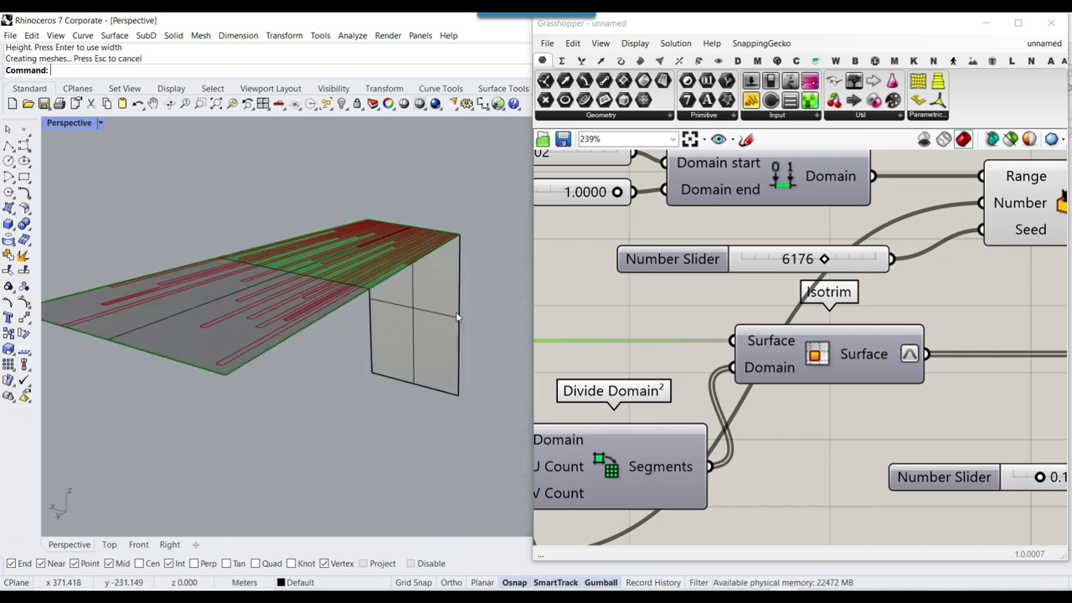
Step: Reference both the trapezoid and the vertical plane as multiple surfaces in the Grasshopper Surface parameter, and graft it
right_click_drag(430, 316, 387, 335, "shift")
key("ctrl+a")
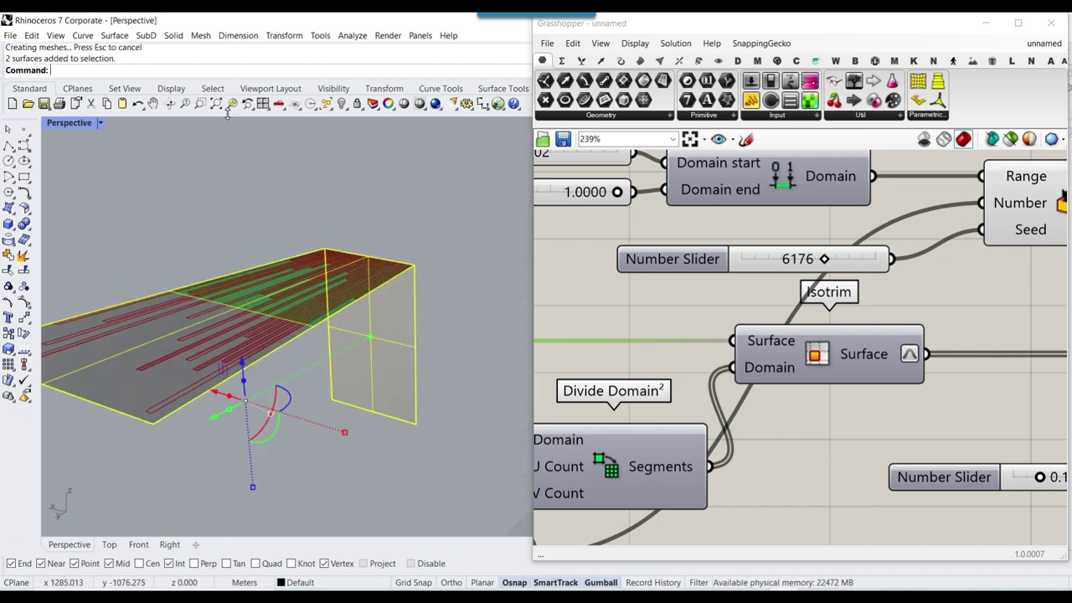
type("zs")
key("Return")
left_click(407, 211)
scroll(259, 269, "down", 4)
right_click_drag(407, 211, 358, 281, "shift")
right_click_drag(643, 320, 807, 297)
scroll(807, 296, "down", 4)
scroll(677, 319, "up", 3)
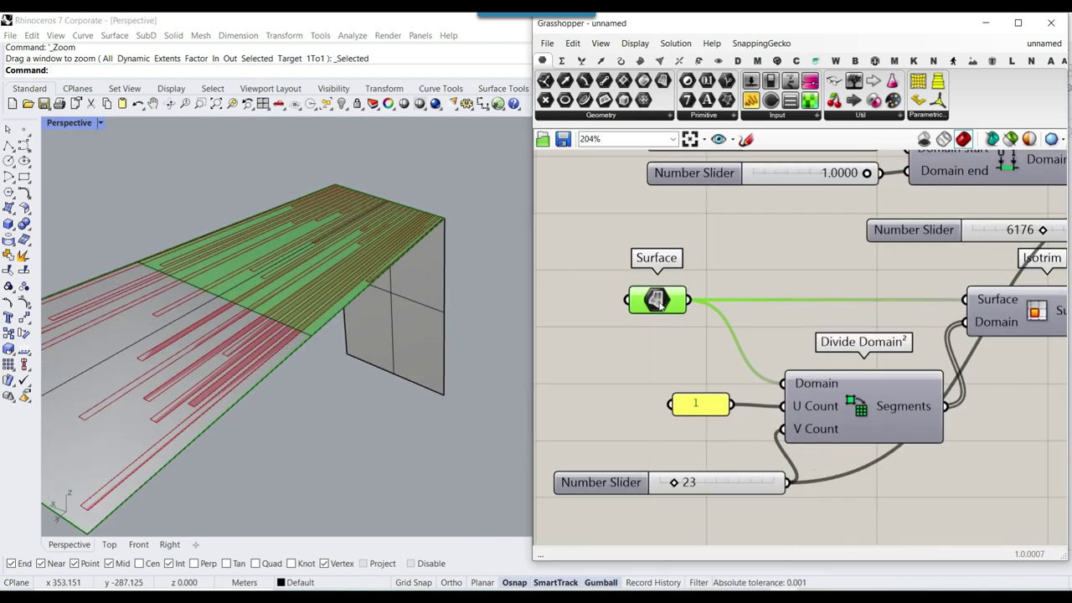
right_click(658, 303)
left_click(725, 494)
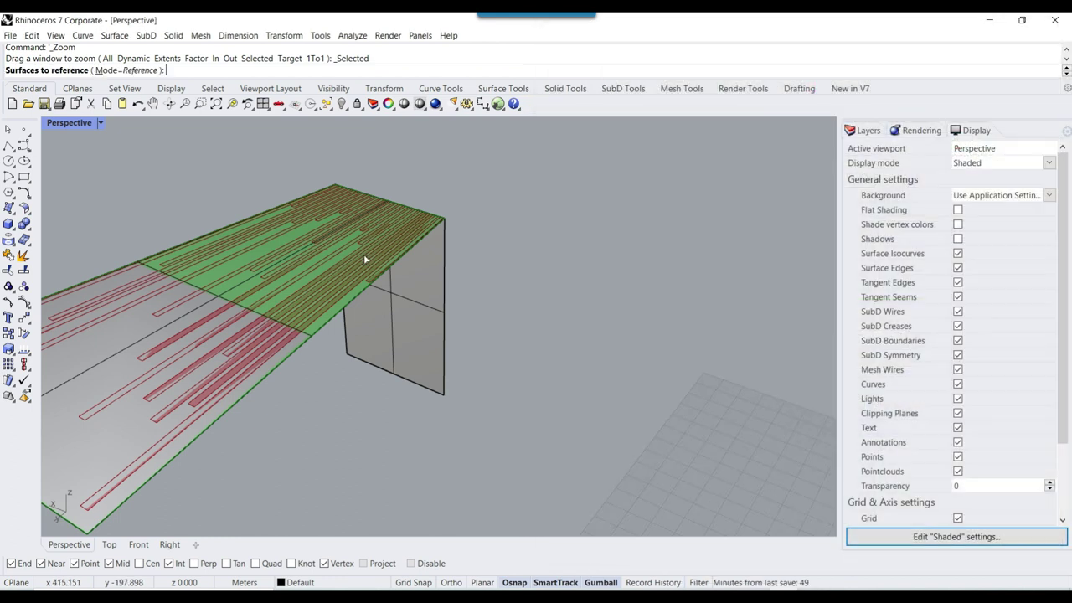
left_click(364, 260)
left_click(415, 281)
key("Return")
right_click(666, 300)
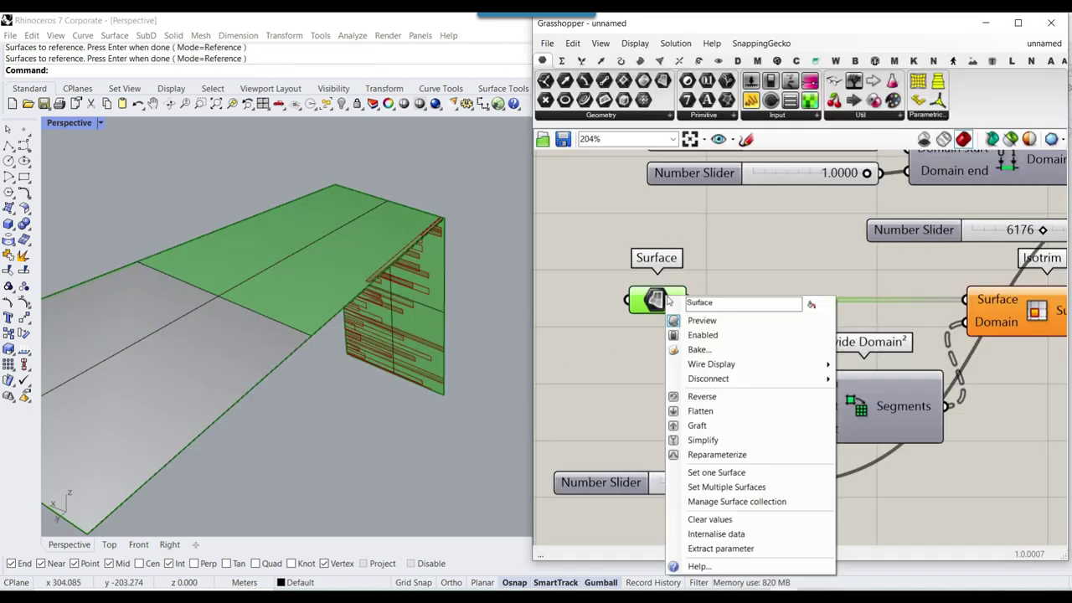
left_click(697, 425)
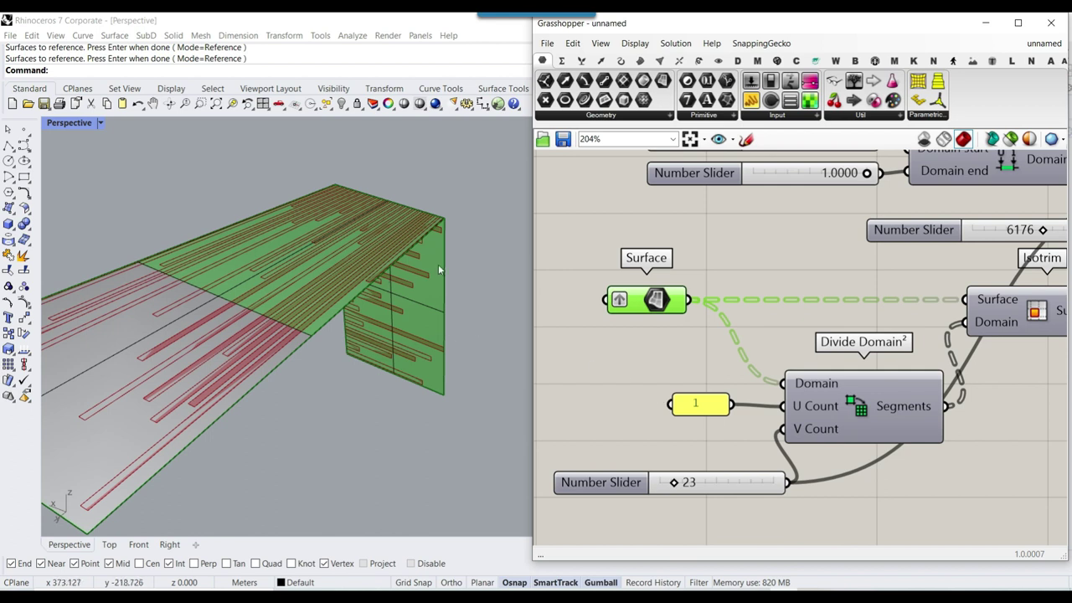
Step: Swap the U and V directions of the vertical surface so its bars run downward from the fold
right_click_drag(368, 403, 430, 311)
left_click(413, 272)
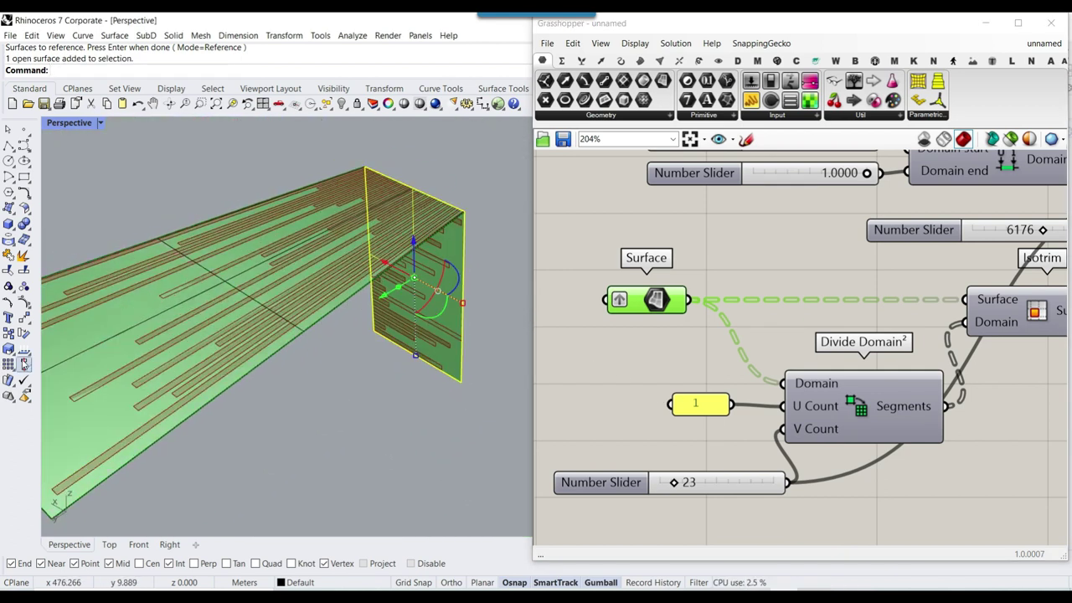
left_click(26, 349)
left_click(192, 70)
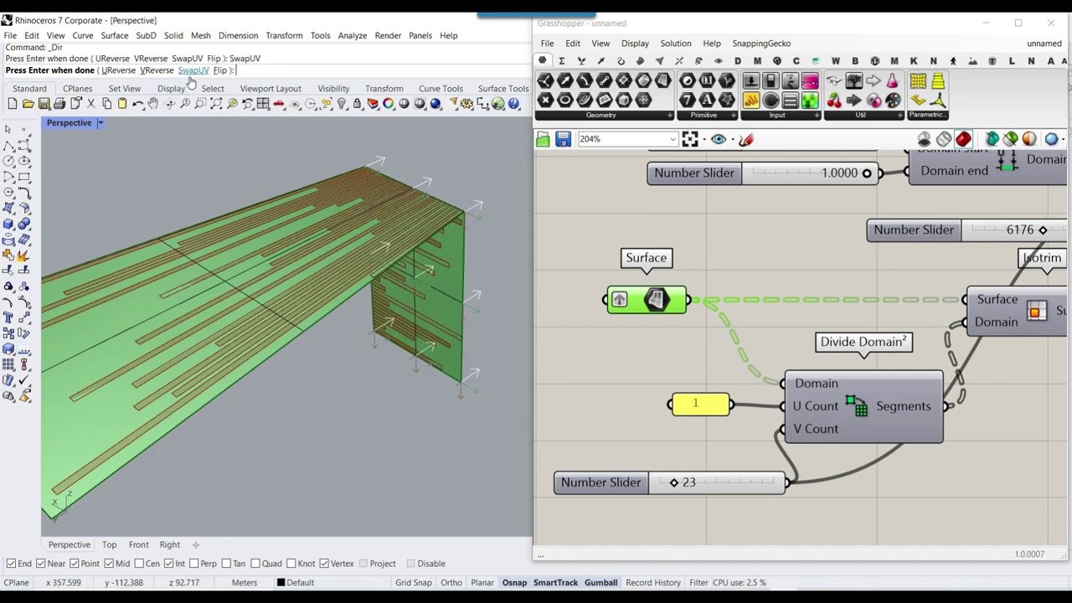
key("Return")
Step: Hide both Rhino surfaces and turn off the Surface parameter's preview so only the bars show
right_click_drag(402, 335, 448, 290)
left_click(438, 336)
scroll(404, 365, "up", 1)
left_click_drag(404, 367, 307, 254)
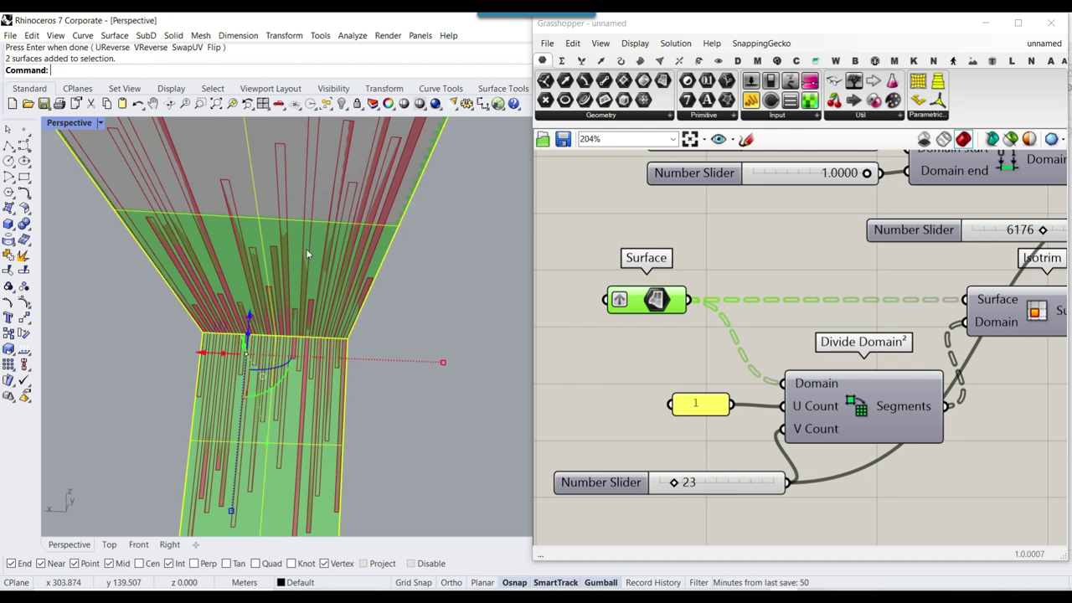
left_click(341, 103)
right_click_drag(361, 302, 336, 417)
right_click(648, 298)
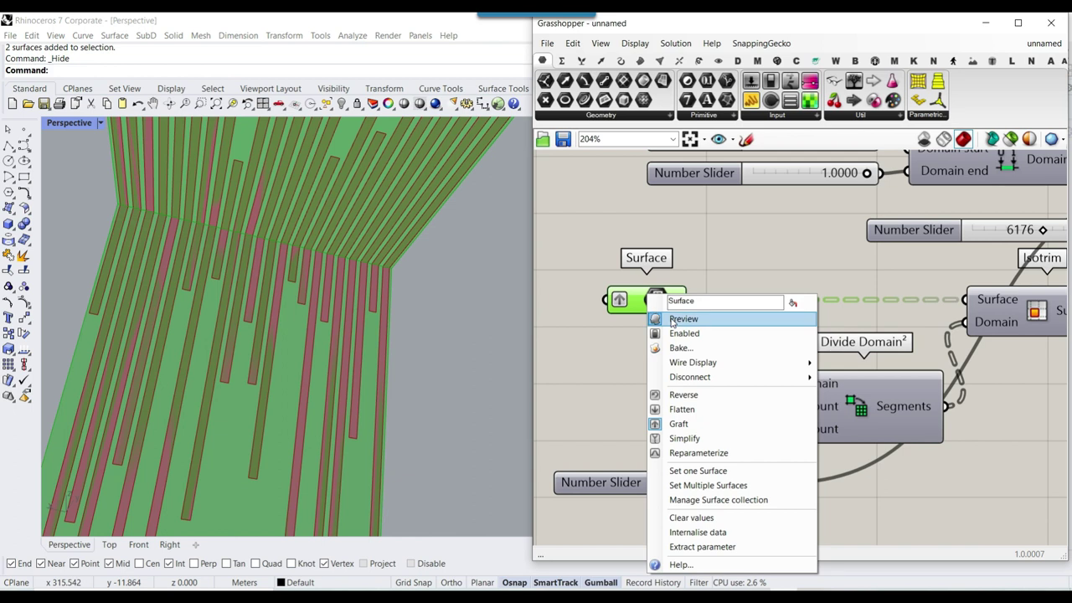
left_click(675, 319)
Step: Undo the hide of both surfaces and shorten the trapezoid by moving its wide edge toward the vertical surface
right_click_drag(308, 317, 330, 327)
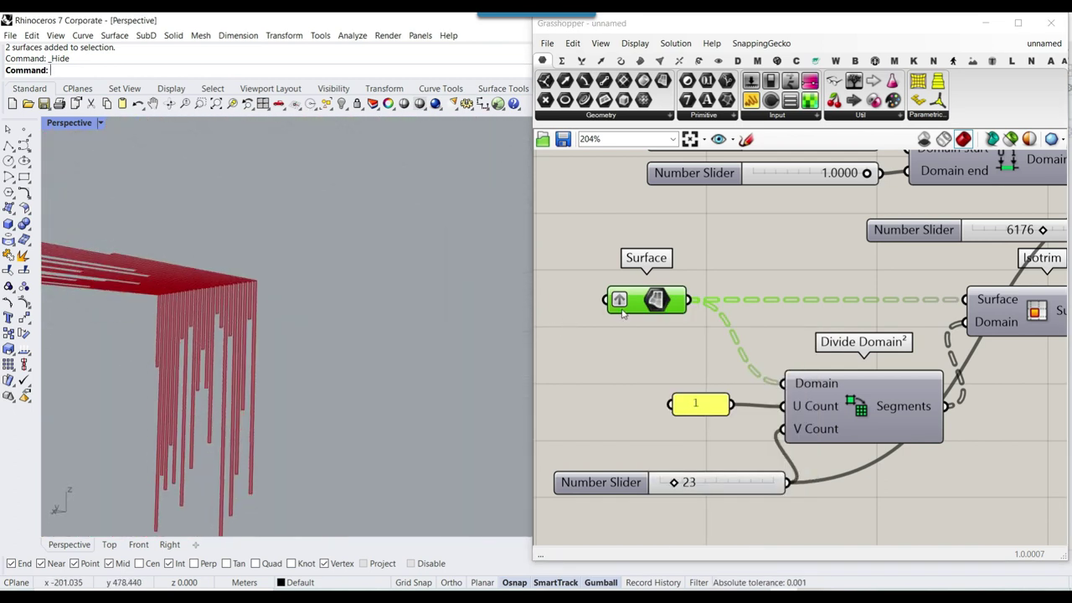
right_click_drag(370, 251, 343, 341)
right_click_drag(382, 289, 193, 333)
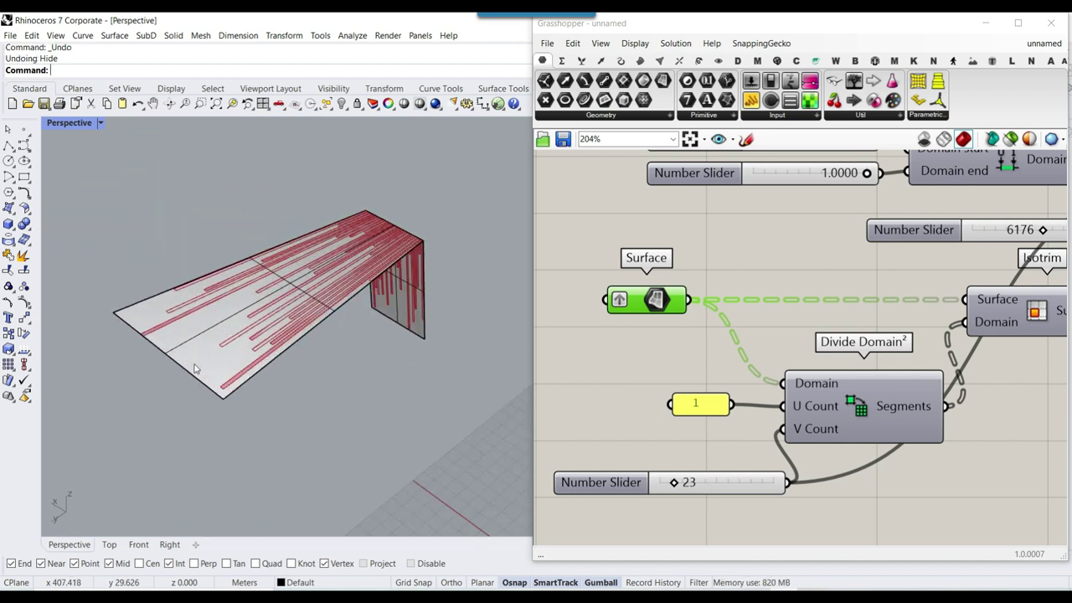
left_click(187, 368, "ctrl+shift")
left_click_drag(133, 375, 254, 303)
scroll(461, 240, "up", 3)
Step: Swap the shortened trapezoid's U and V directions and reverse its U direction so the bars start at the fold
left_click(366, 282)
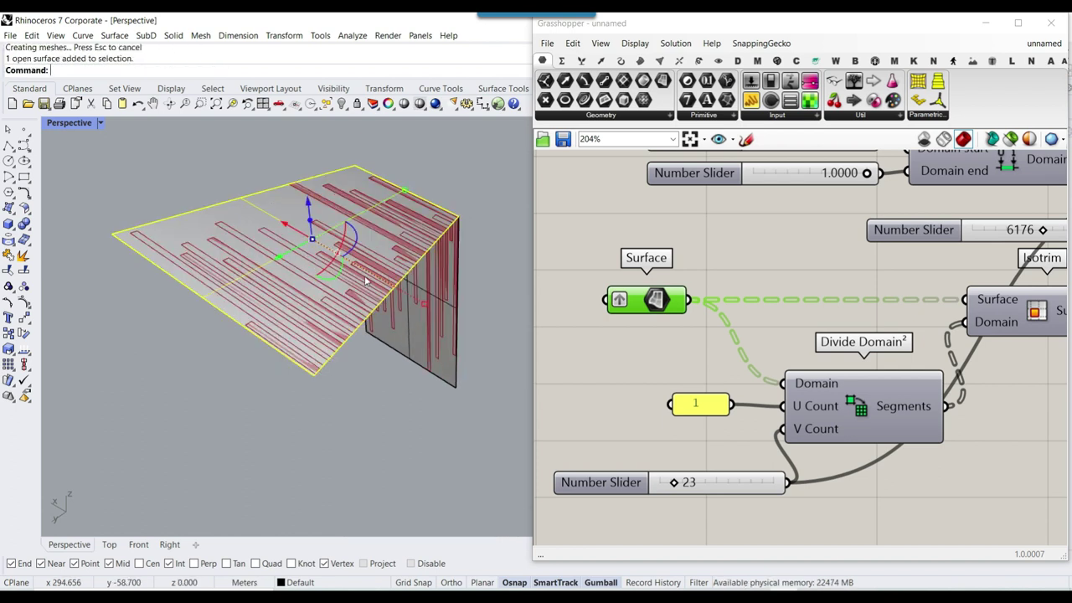
left_click(31, 345)
left_click(177, 70)
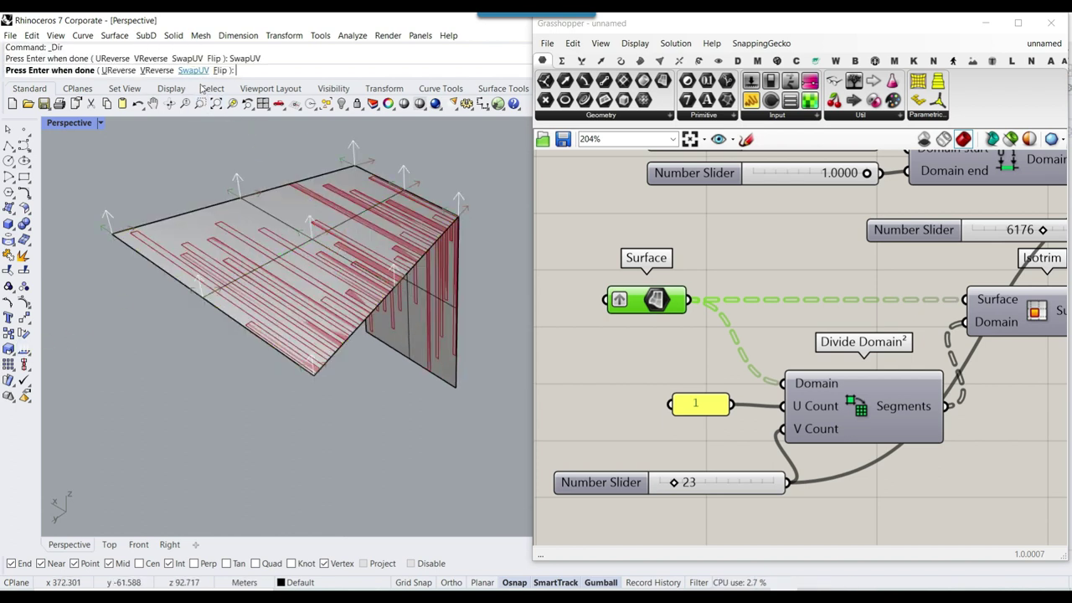
right_click(205, 235)
right_click(142, 147)
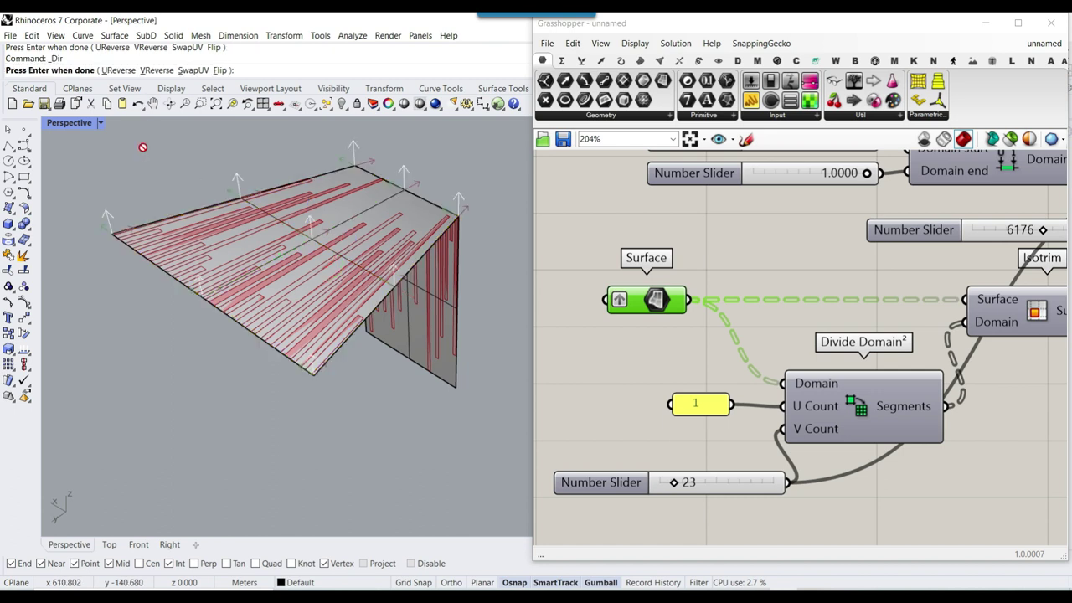
left_click(121, 72)
right_click(138, 178)
Step: Hide the trapezoid and vertical surface, and examine the bars on both sides of the fold
left_click_drag(445, 428, 335, 202)
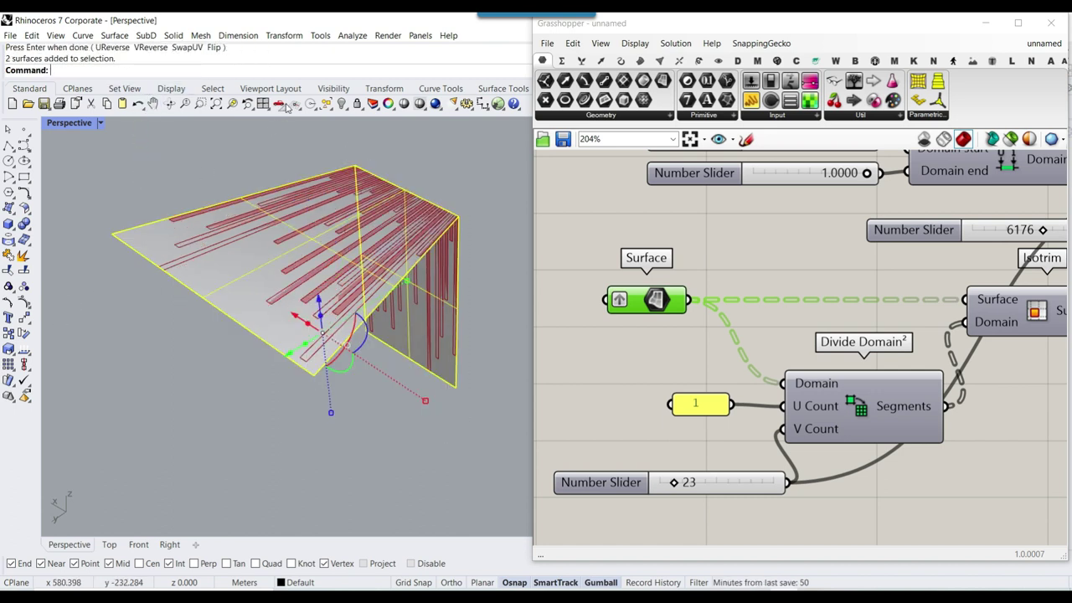
left_click(342, 105)
right_click_drag(311, 320, 377, 295)
right_click_drag(821, 273, 730, 283)
scroll(729, 283, "down", 3)
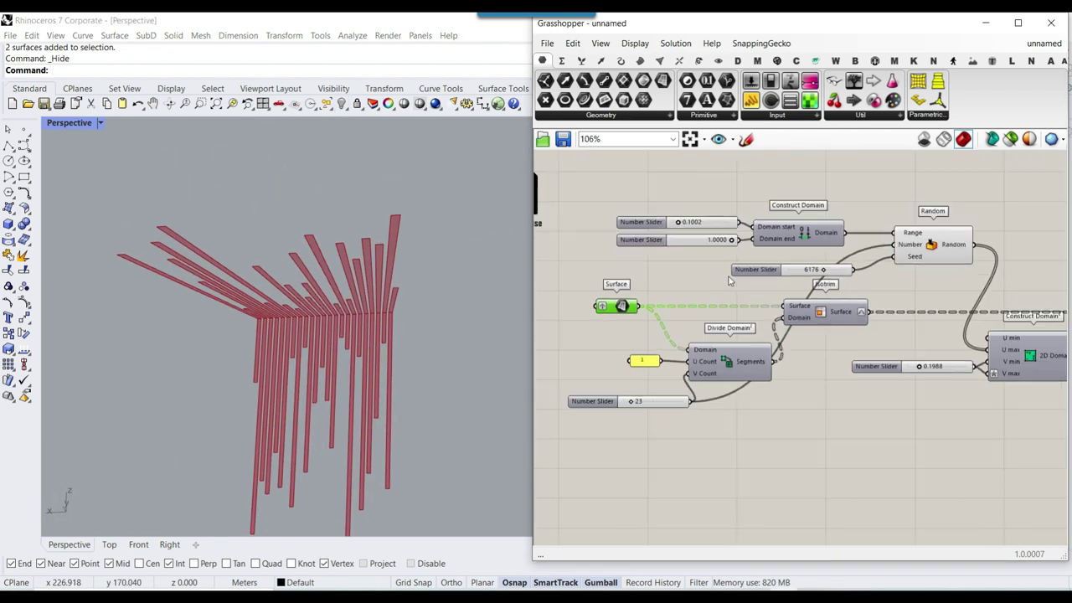
Step: Set the slider feeding Construct Domain²'s V inputs to 0.0000 to remove the gaps between bars
scroll(819, 282, "up", 3)
right_click_drag(1006, 457, 795, 426)
left_click_drag(804, 412, 711, 414)
right_click_drag(322, 225, 222, 407)
scroll(319, 297, "up", 3)
scroll(232, 366, "down", 4)
Step: Duplicate the Seed slider and connect the copy to the Random component's Seed input alongside the original
right_click_drag(650, 238, 785, 281)
right_click_drag(336, 346, 360, 318)
scroll(369, 290, "up", 3)
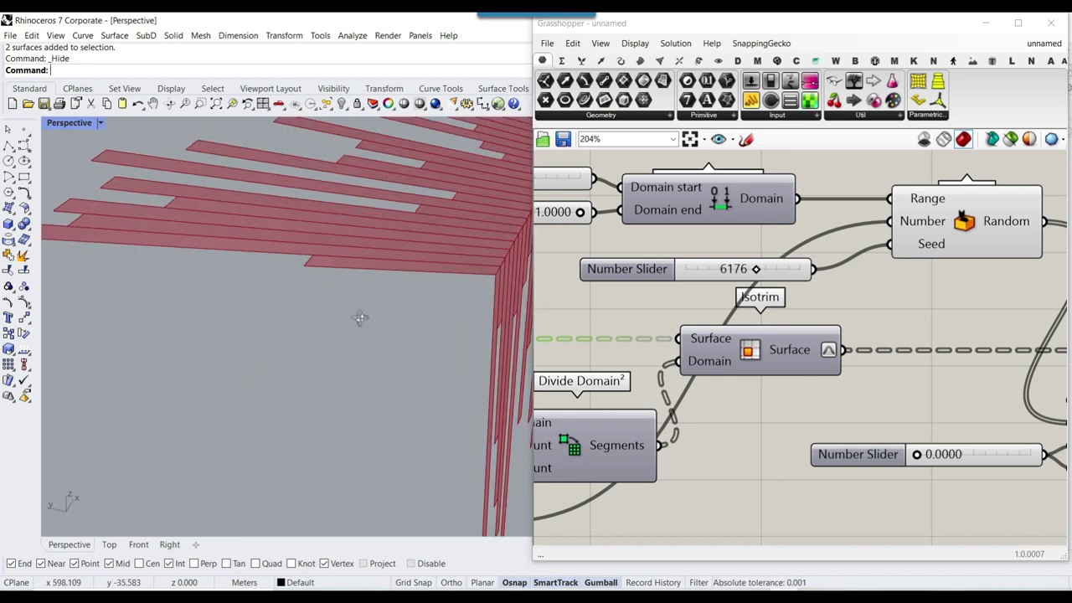
scroll(360, 317, "down", 4)
left_click(778, 276)
left_click_drag(779, 285, 821, 283, "alt")
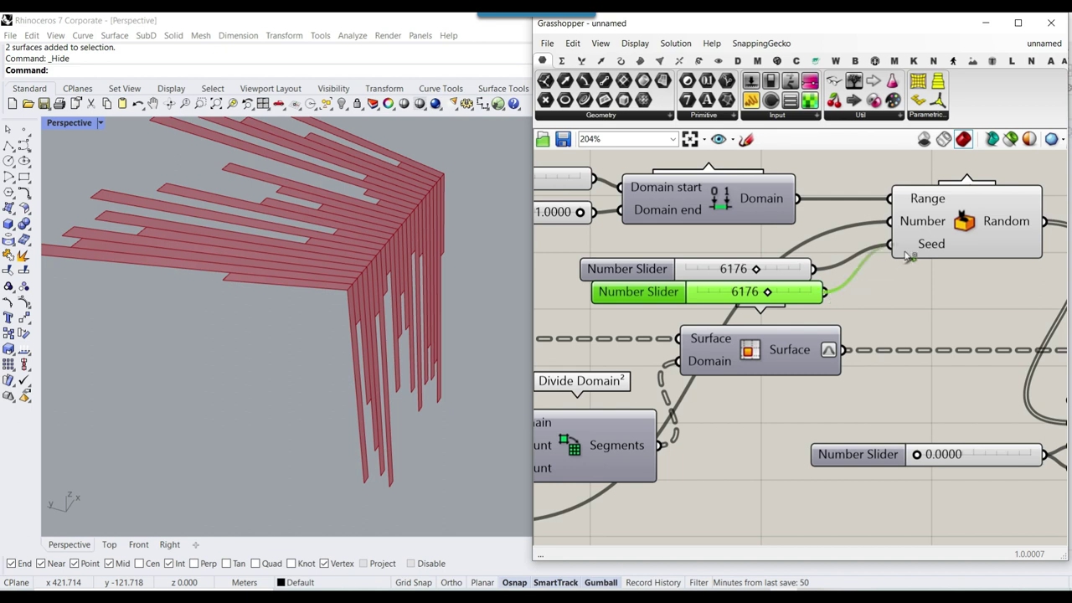
Step: Set the original Seed slider to 6765 and its copy to 3867 to vary the bar lengths
left_click_drag(768, 293, 762, 270)
right_click_drag(358, 310, 270, 309)
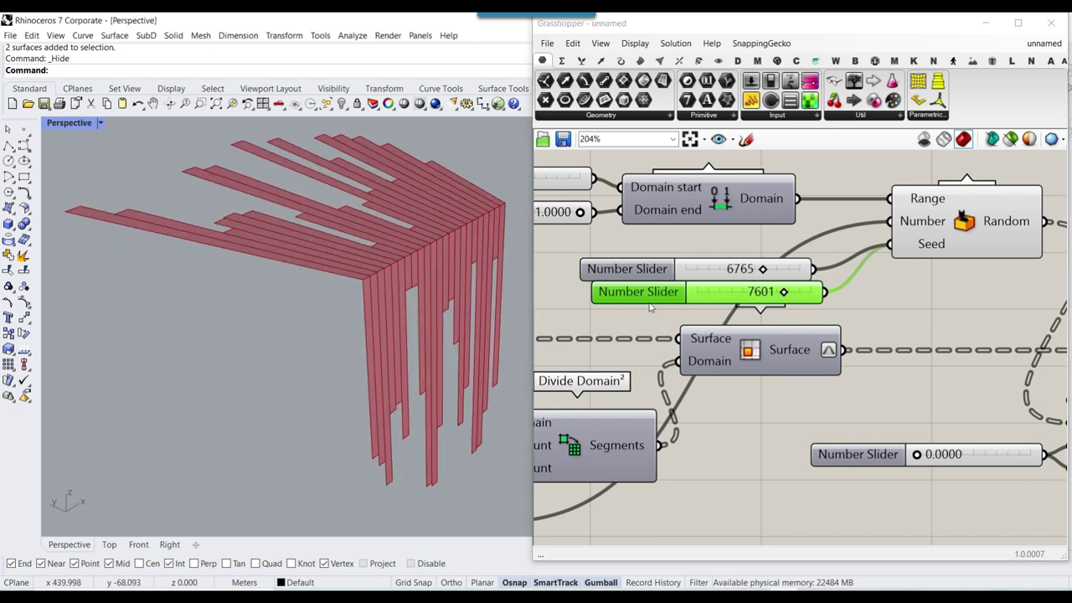
left_click_drag(781, 292, 742, 292)
right_click_drag(276, 352, 309, 378)
scroll(353, 327, "down", 5)
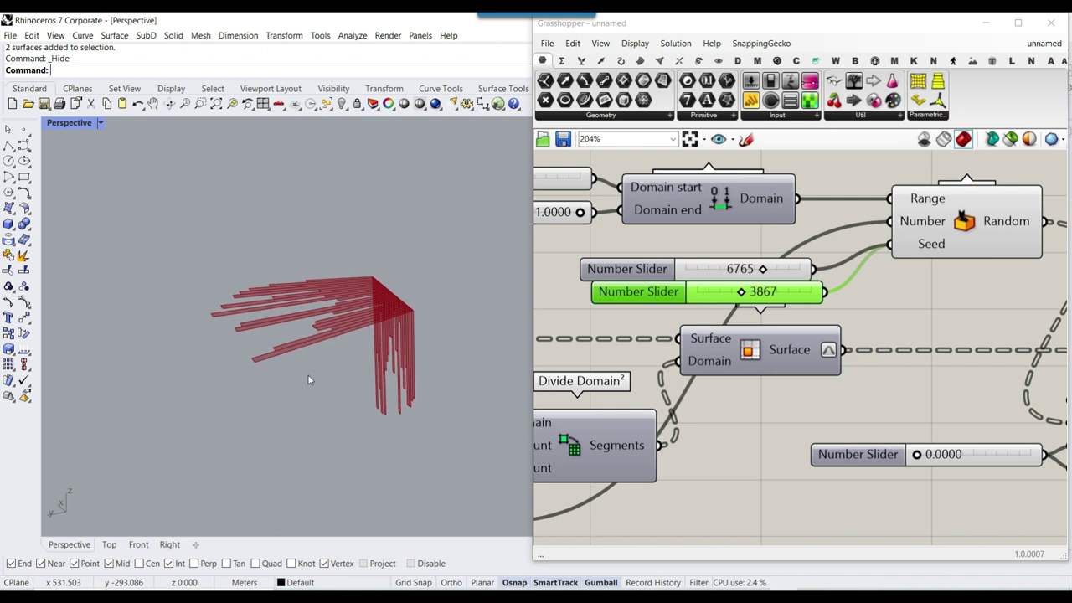
Step: Bake the final Isotrim component's surfaces into Rhino
right_click_drag(910, 328, 800, 320)
scroll(739, 316, "down", 6)
scroll(886, 321, "up", 6)
right_click(935, 322)
left_click(945, 346)
left_click(953, 473)
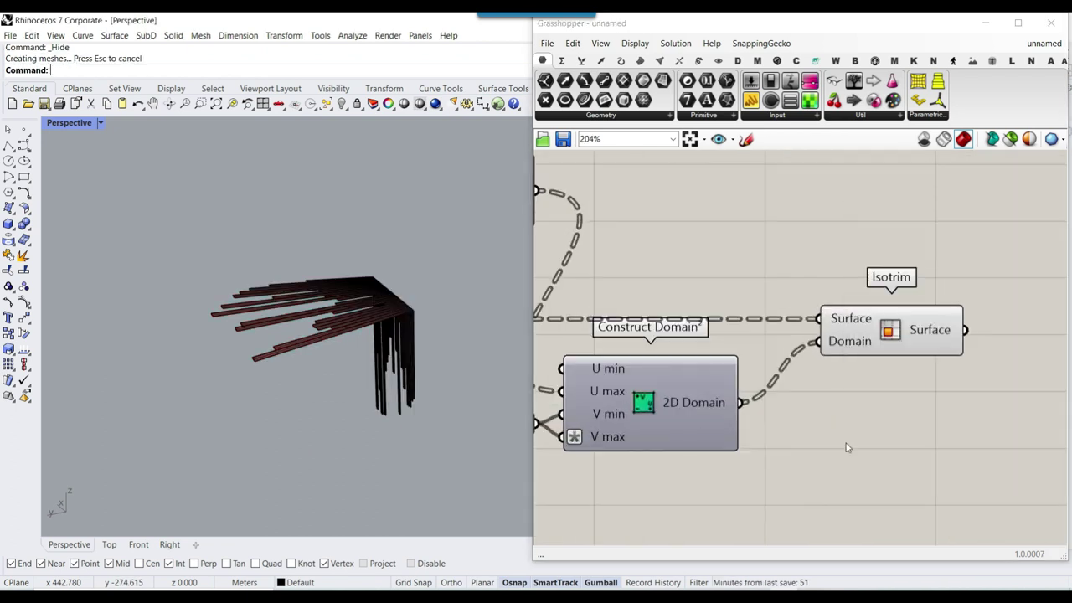
Step: Join all the baked bar surfaces into one polysurface and select it
right_click_drag(378, 286, 462, 269)
left_click_drag(462, 269, 294, 428)
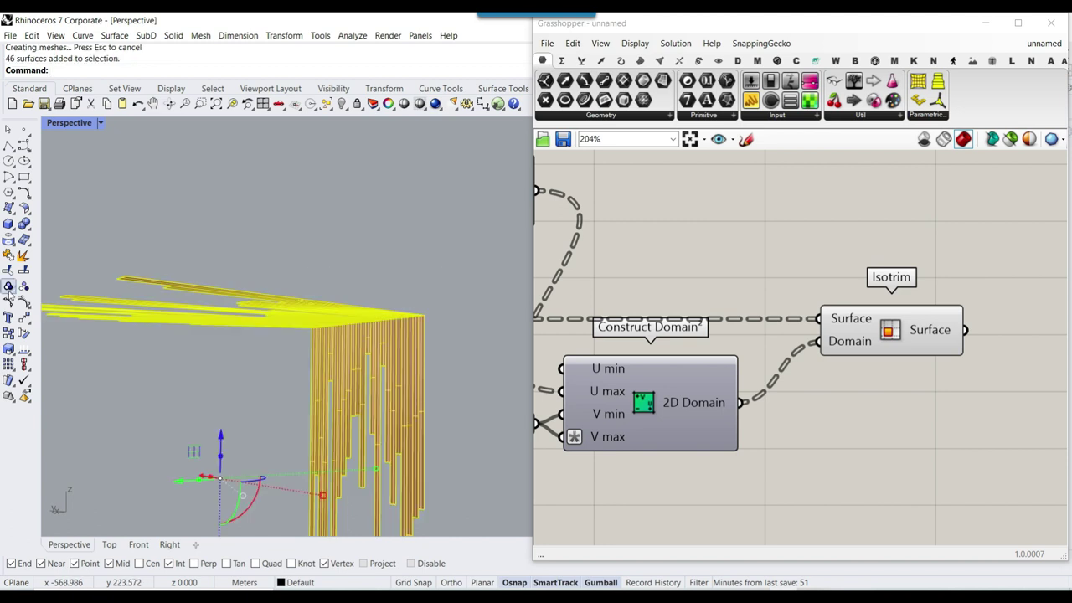
left_click(8, 257)
right_click_drag(371, 223, 381, 366)
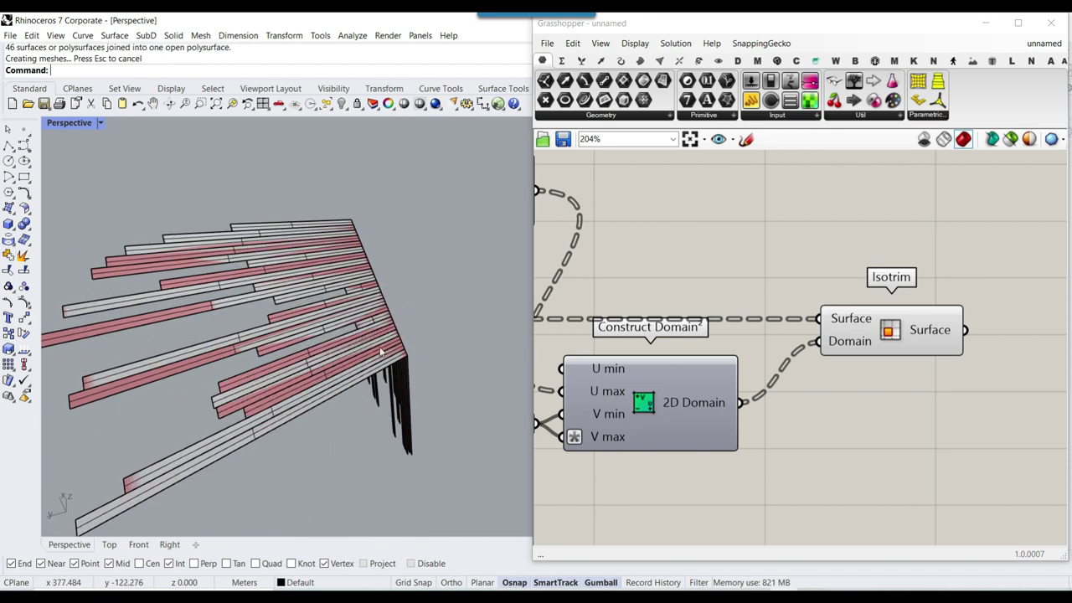
left_click(381, 366)
right_click_drag(443, 320, 356, 268)
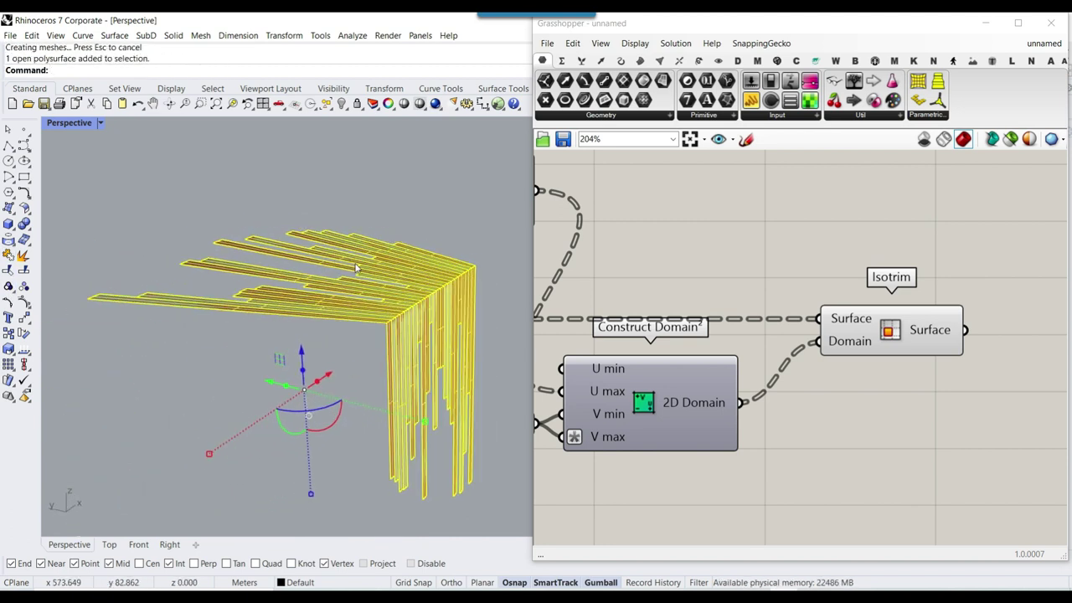
Step: Try offsetting the joined bars into a solid with OffsetSrf at a distance of 0.2, then undo it
type("OffsetSrf")
key("Return")
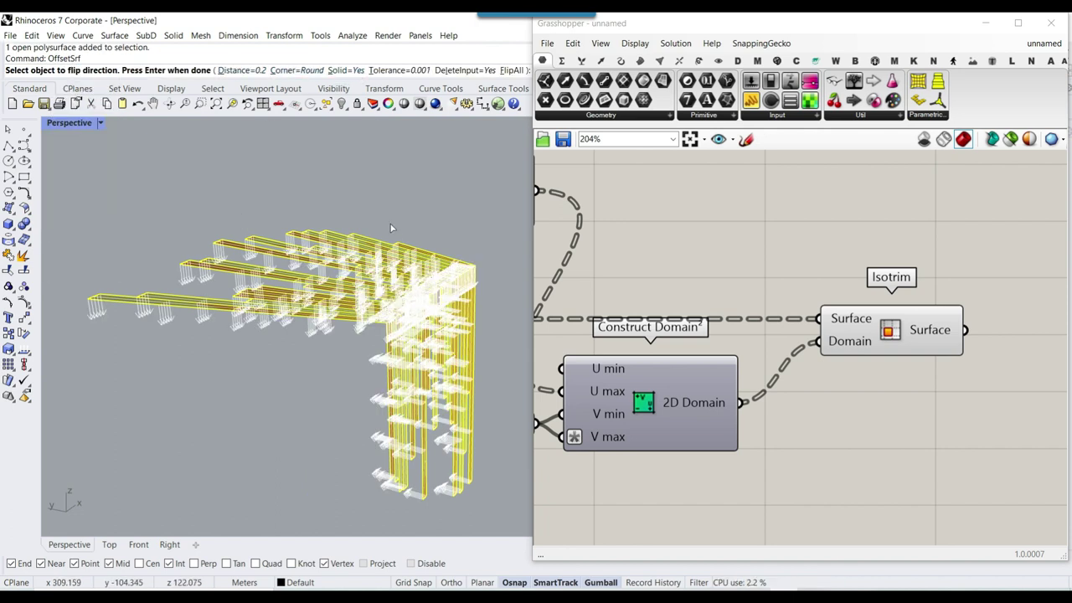
key("Return")
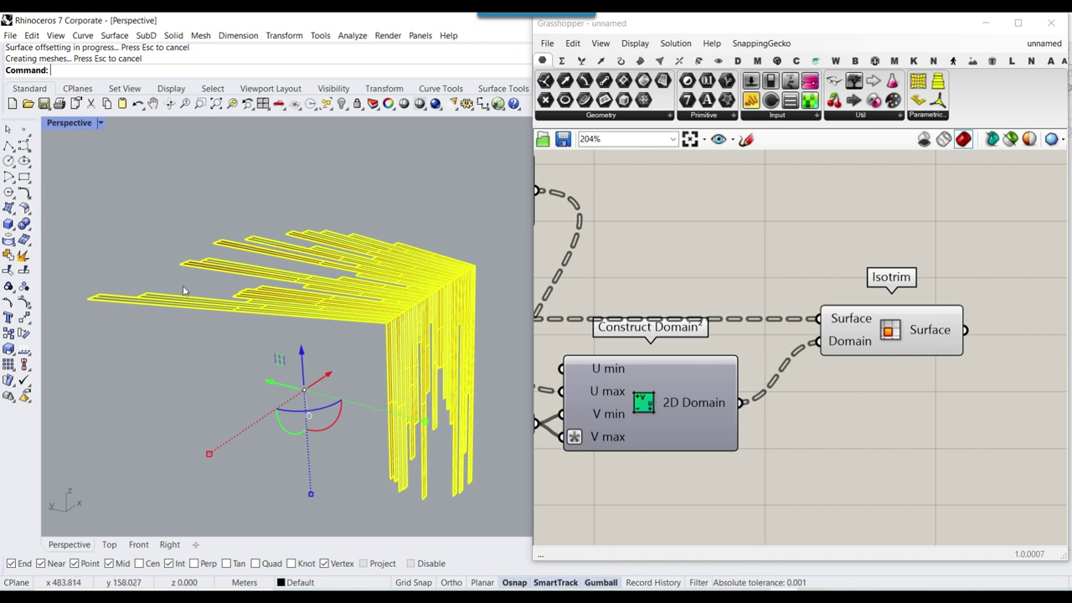
scroll(183, 290, "up", 7)
left_click(219, 343)
key("ctrl+z")
scroll(220, 343, "down", 7)
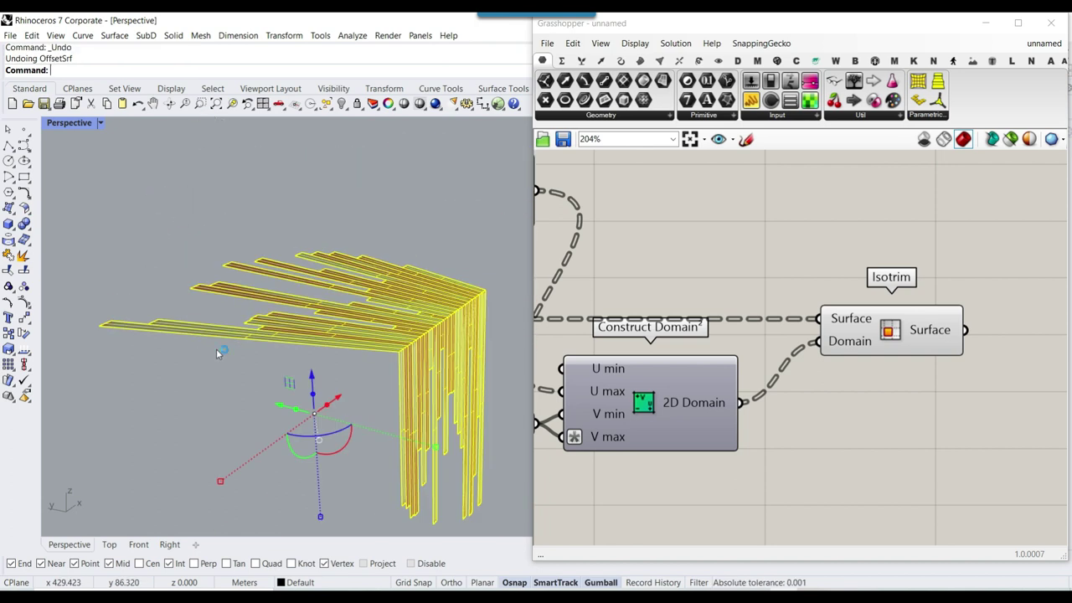
Step: Offset the joined bar polysurface as a solid with a distance of 1
key("Return")
left_click(226, 71)
type("1")
key("Return")
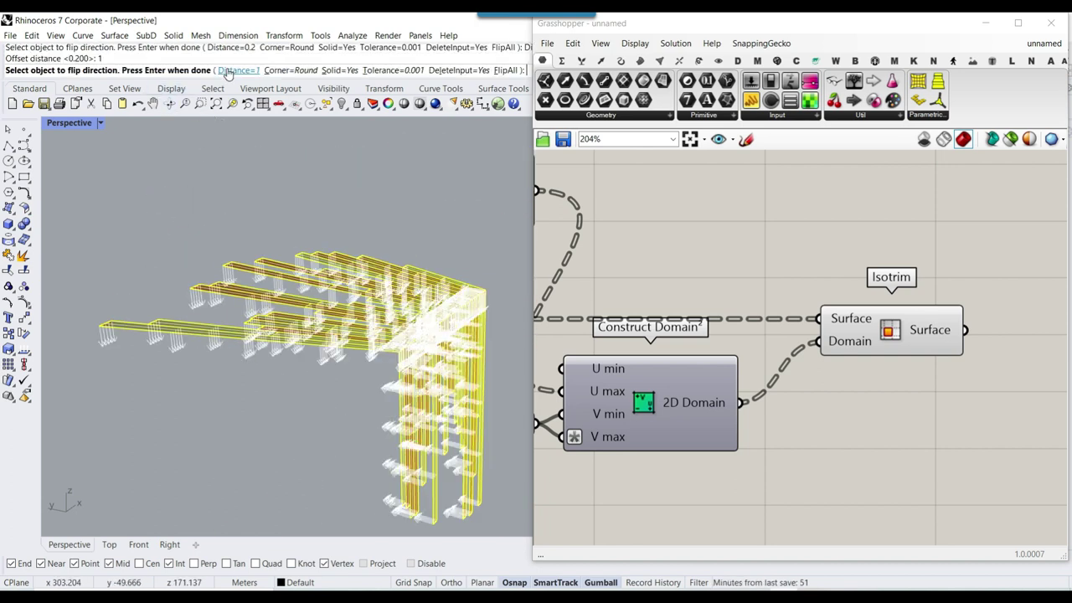
key("Return")
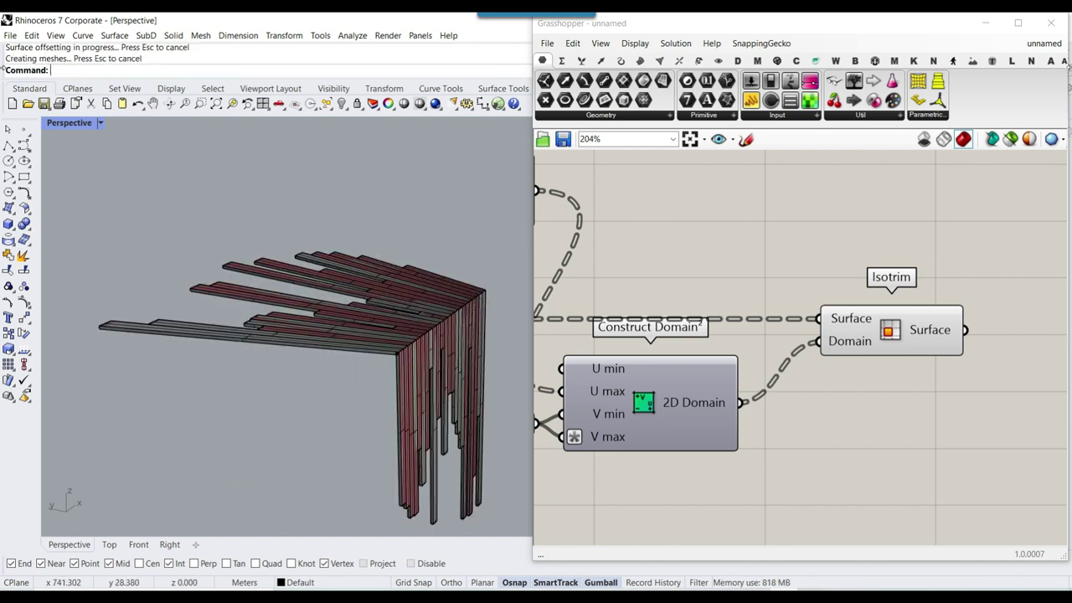
Step: Close the Grasshopper window, move the thickened bars to the origin (0), and zoom to them
left_click(1063, 27)
right_click_drag(642, 259, 570, 343)
right_click_drag(388, 329, 268, 369)
scroll(277, 356, "down", 5)
left_click(328, 323)
scroll(330, 292, "down", 8)
right_click_drag(328, 293, 333, 396)
left_click_drag(332, 378, 347, 384)
type("0")
key("Return")
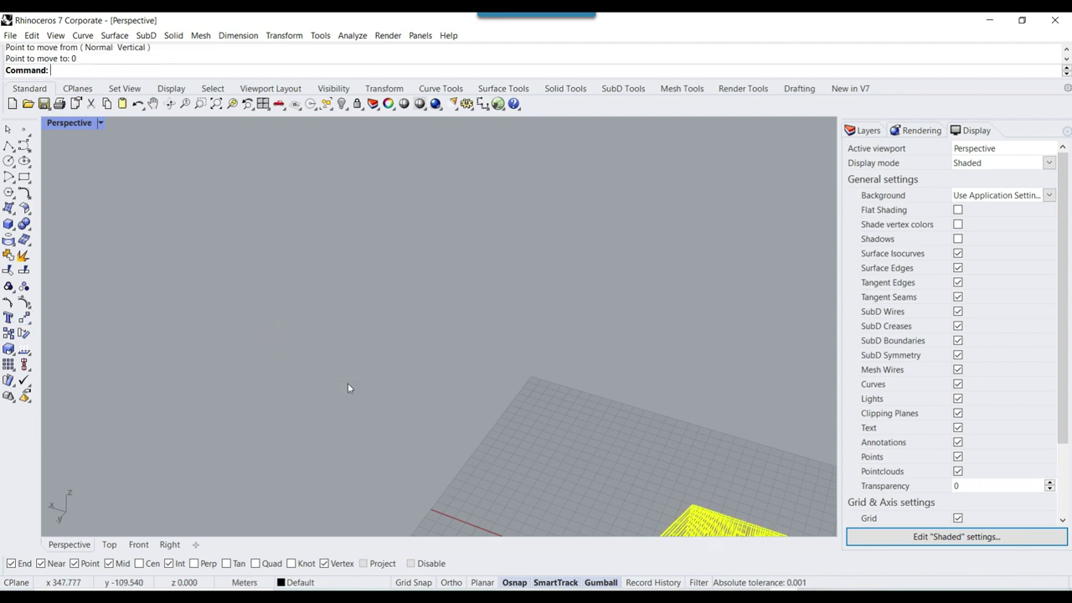
left_click(234, 105)
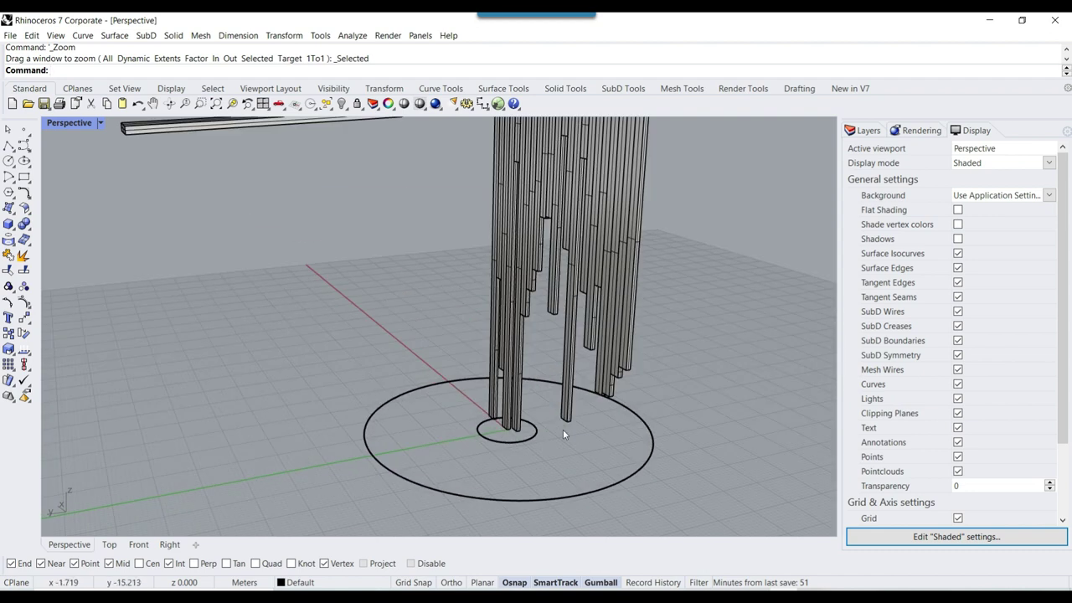
Step: Delete the small and large circles on the ground plane around the origin
left_click(522, 442)
key("Delete")
left_click(651, 435)
key("Delete")
right_click_drag(629, 445, 392, 344)
Step: Inspect the thickened bars in Rendered display mode, then return the viewport to Shaded and examine them again
left_click(70, 122)
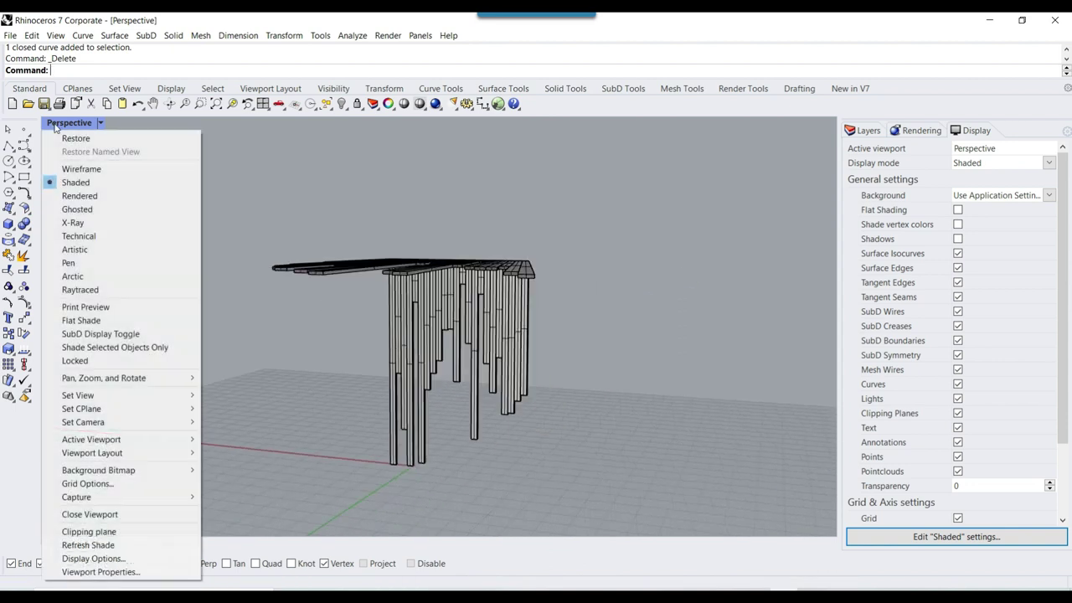
left_click(80, 196)
right_click_drag(587, 327, 400, 293)
left_click(74, 123)
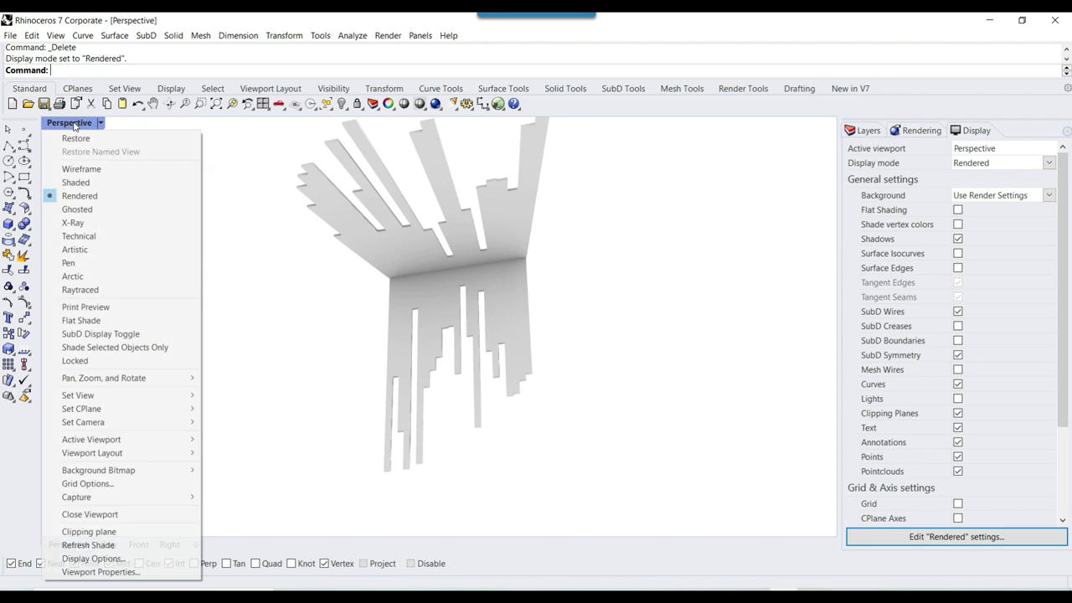
left_click(100, 182)
mouse_move(323, 323)
right_mouse_down()
mouse_move(455, 374)
mouse_move(440, 313)
mouse_move(313, 342)
mouse_move(472, 360)
mouse_move(615, 336)
mouse_move(397, 182)
right_mouse_up()
scroll(441, 313, "up", 5)
scroll(615, 336, "down", 5)
Step: Reopen Grasshopper and view the complete bar definition
left_click(498, 103)
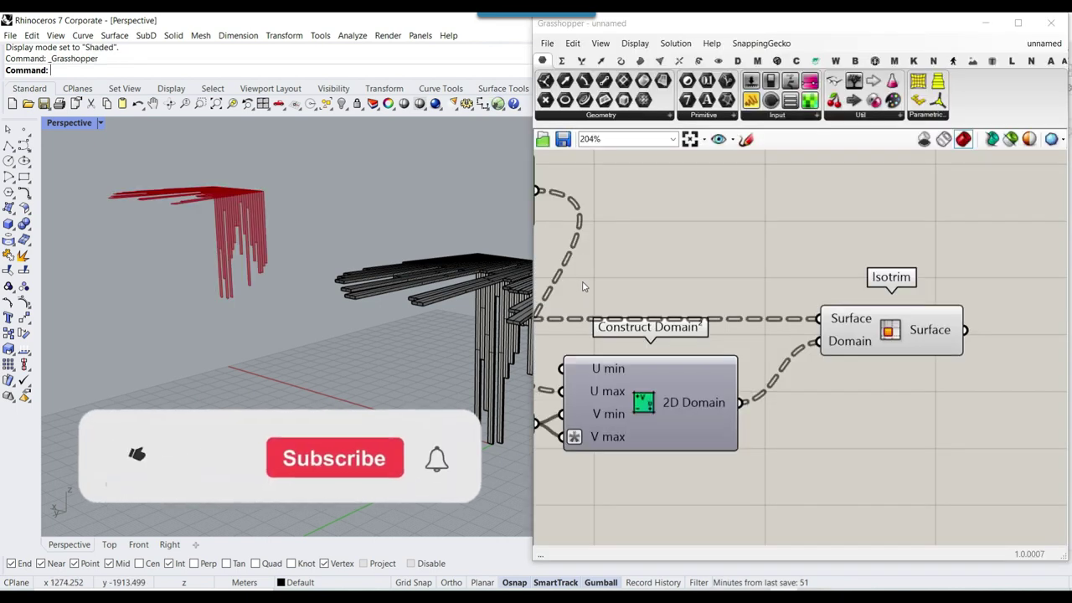
scroll(837, 293, "down", 8)
scroll(603, 265, "up", 4)
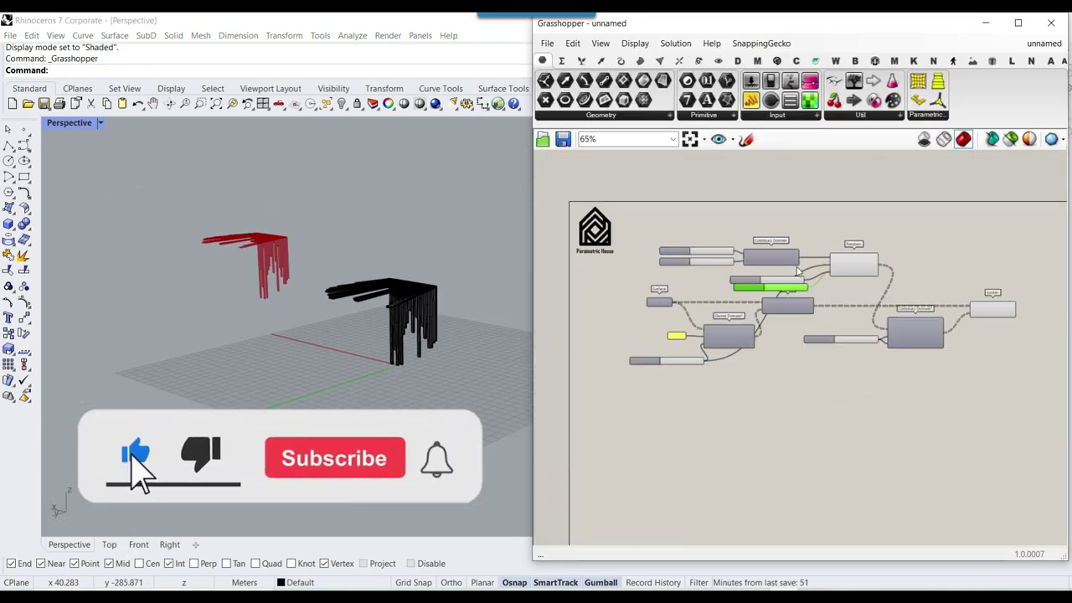
Step: Review the Isotrim components, the Construct Domain² component and the number slider feeding its V inputs in the bar definition
right_click_drag(776, 334, 697, 288)
left_click_drag(717, 289, 745, 304)
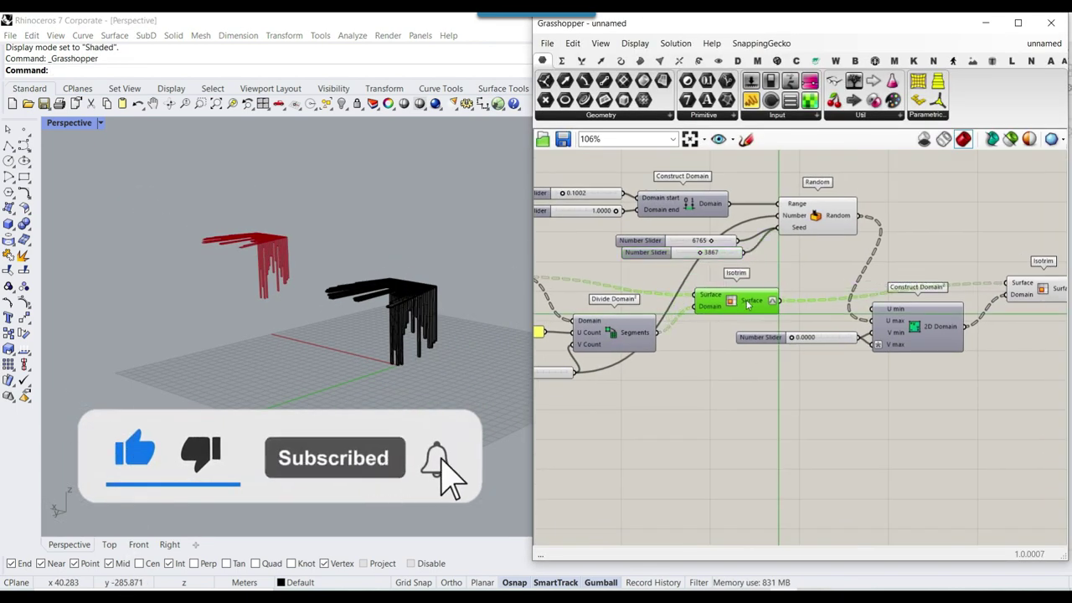
right_click_drag(1061, 308, 905, 308)
left_click_drag(893, 287, 899, 306)
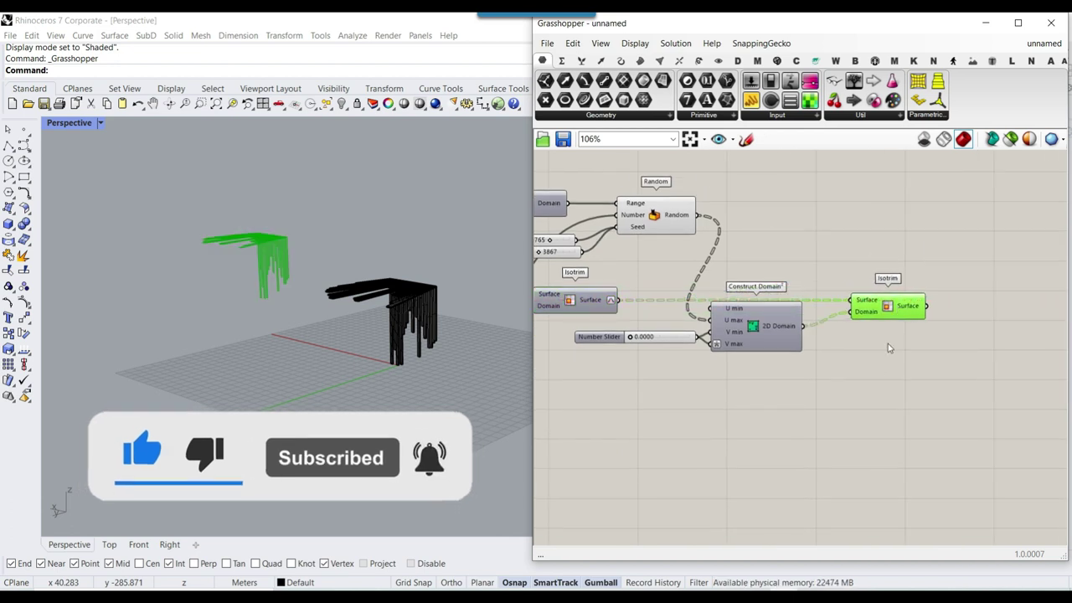
left_click_drag(777, 324, 778, 336)
left_click(706, 422)
scroll(656, 334, "up", 3)
left_click_drag(674, 346, 661, 358)
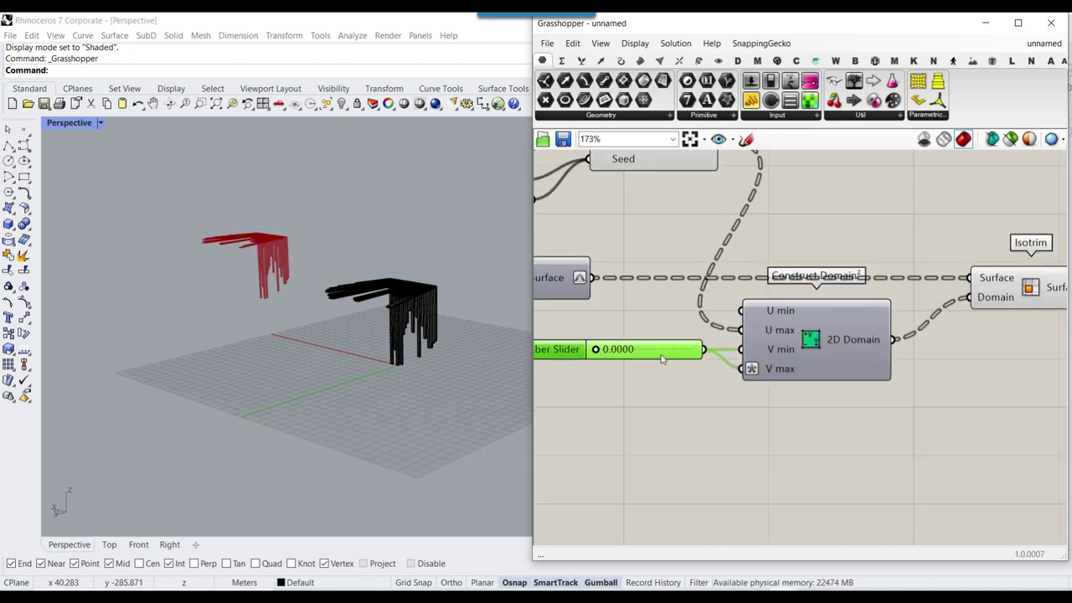
right_click_drag(663, 359, 809, 351)
Step: Examine the thickened black bars up close from another angle in the Perspective view
scroll(301, 365, "down", 4)
scroll(354, 392, "up", 5)
right_click_drag(280, 363, 315, 404)
scroll(477, 305, "up", 4)
right_click_drag(400, 339, 446, 338)
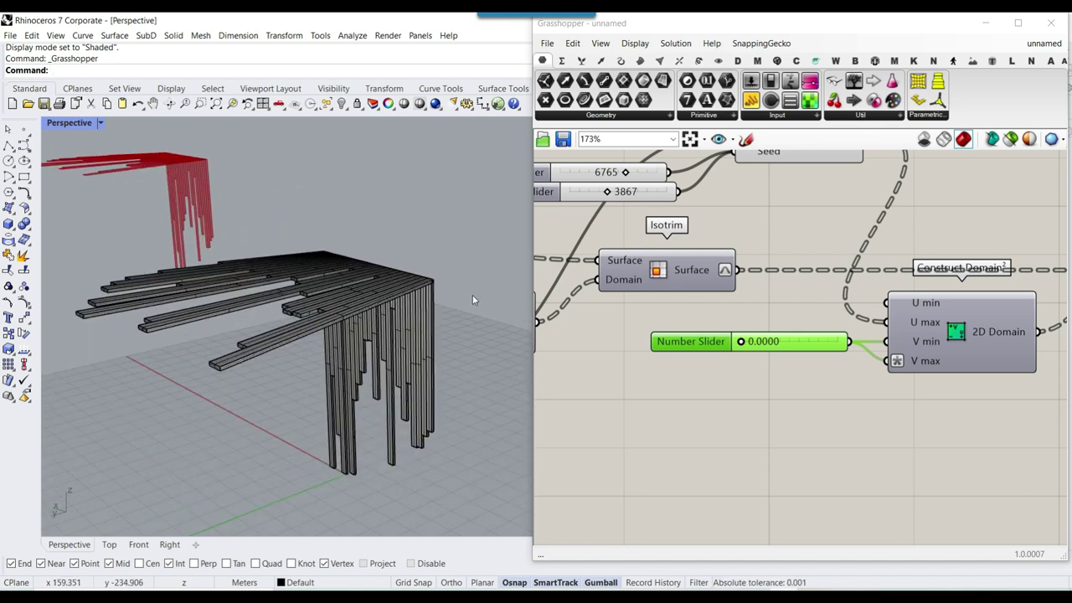
Step: Review the start of the bar definition, from the Surface parameter to the Divide Domain² component
scroll(941, 314, "down", 3)
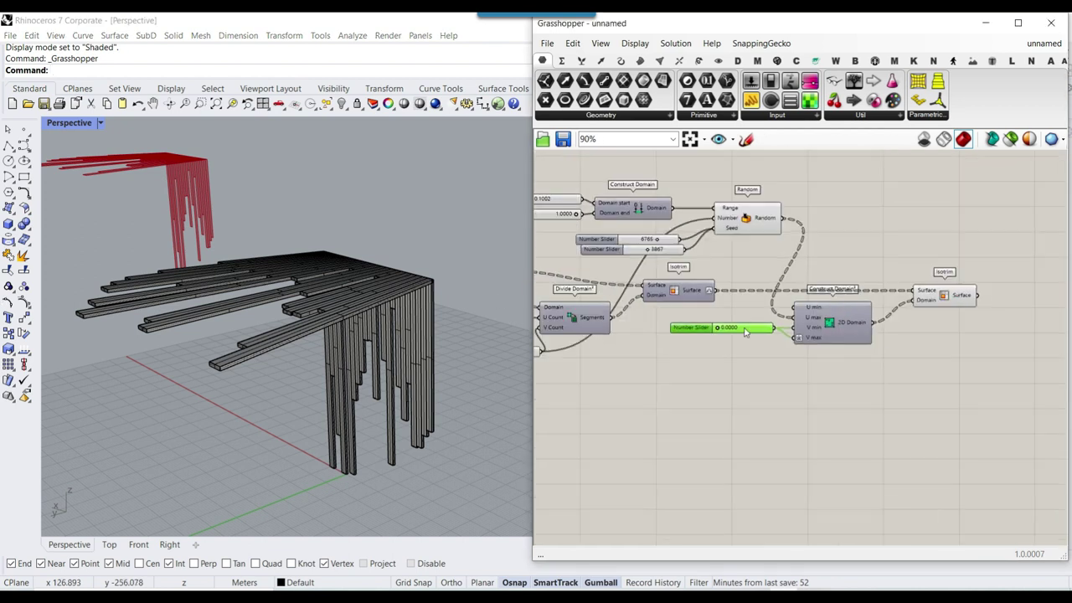
scroll(843, 276, "up", 2)
left_click_drag(592, 259, 587, 279)
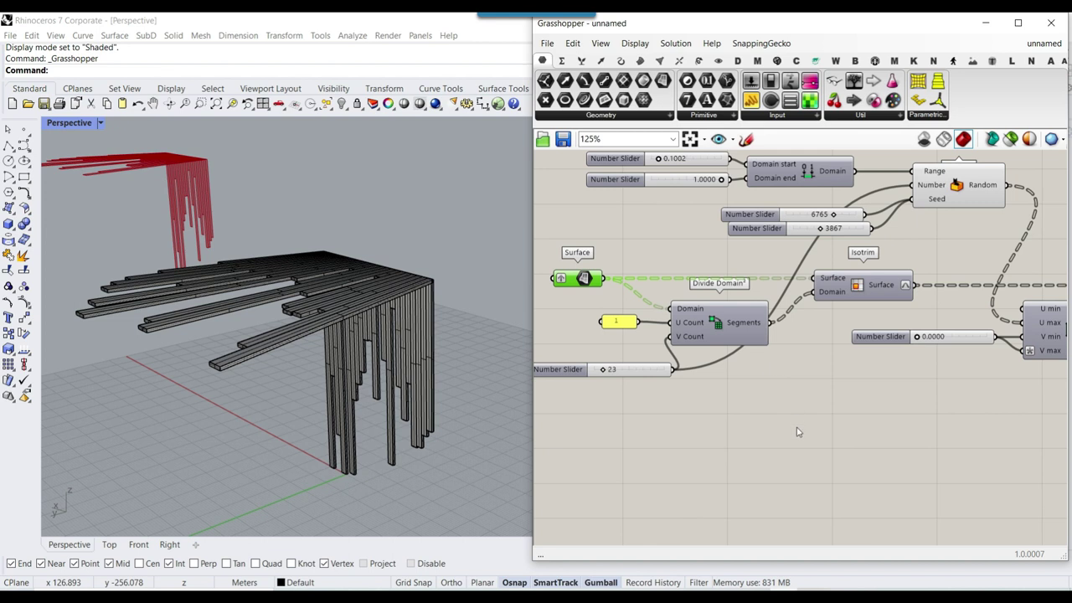